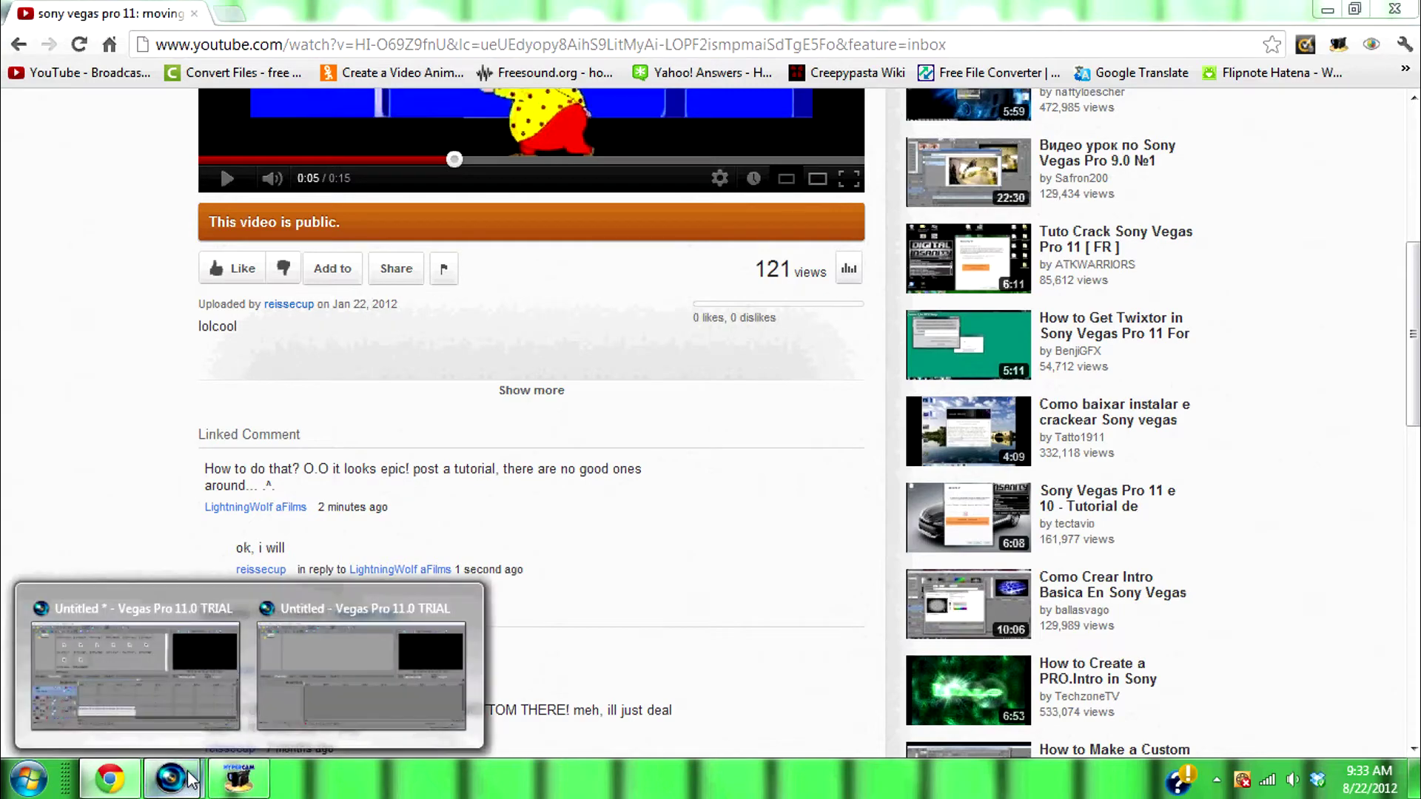
Step: Switch to the empty Vegas Pro project and import the back1 and back2 images from the Pictures subfolder "this is a folder"
{"action": "left_click", "coordinate": [302, 663]}
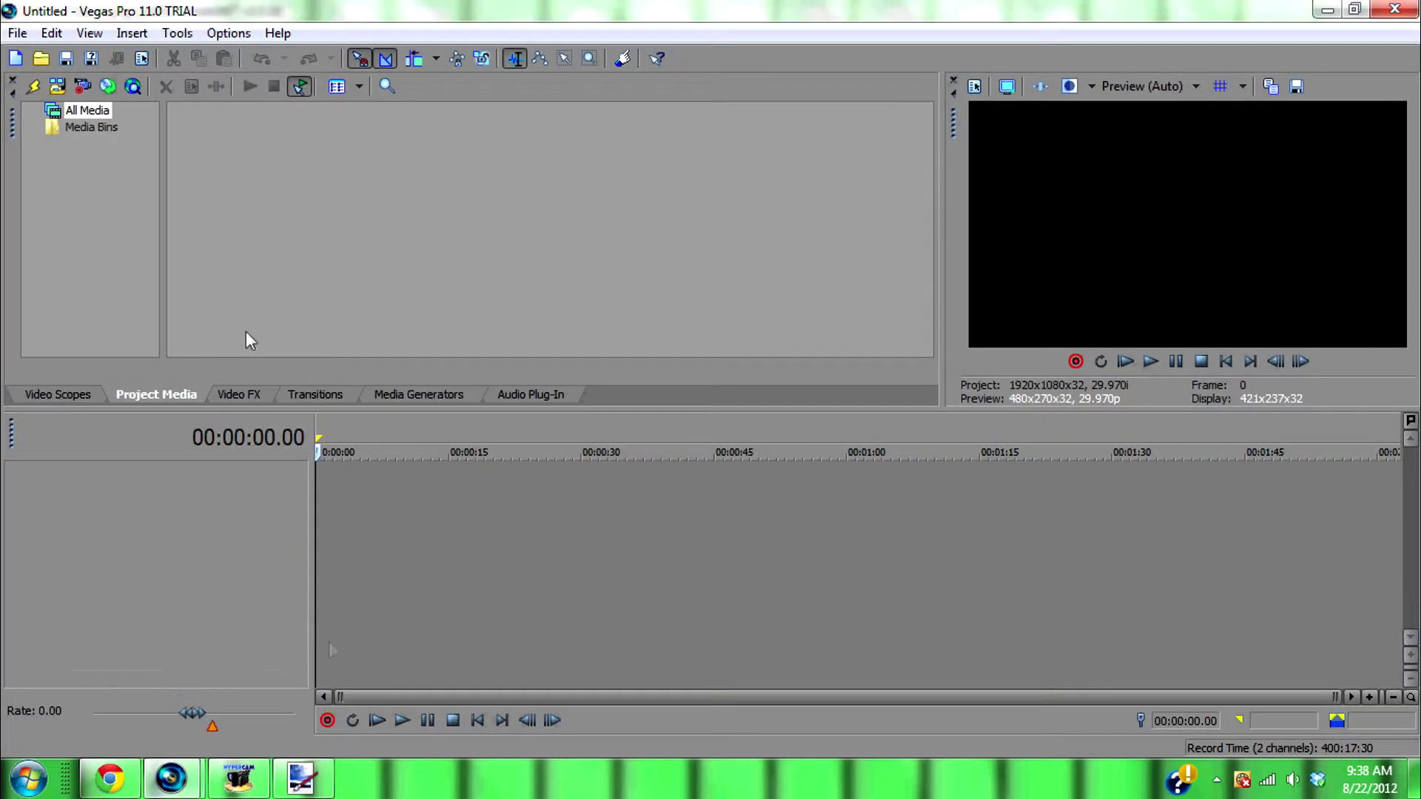
{"action": "left_click", "coordinate": [61, 90]}
{"action": "left_click", "coordinate": [476, 270]}
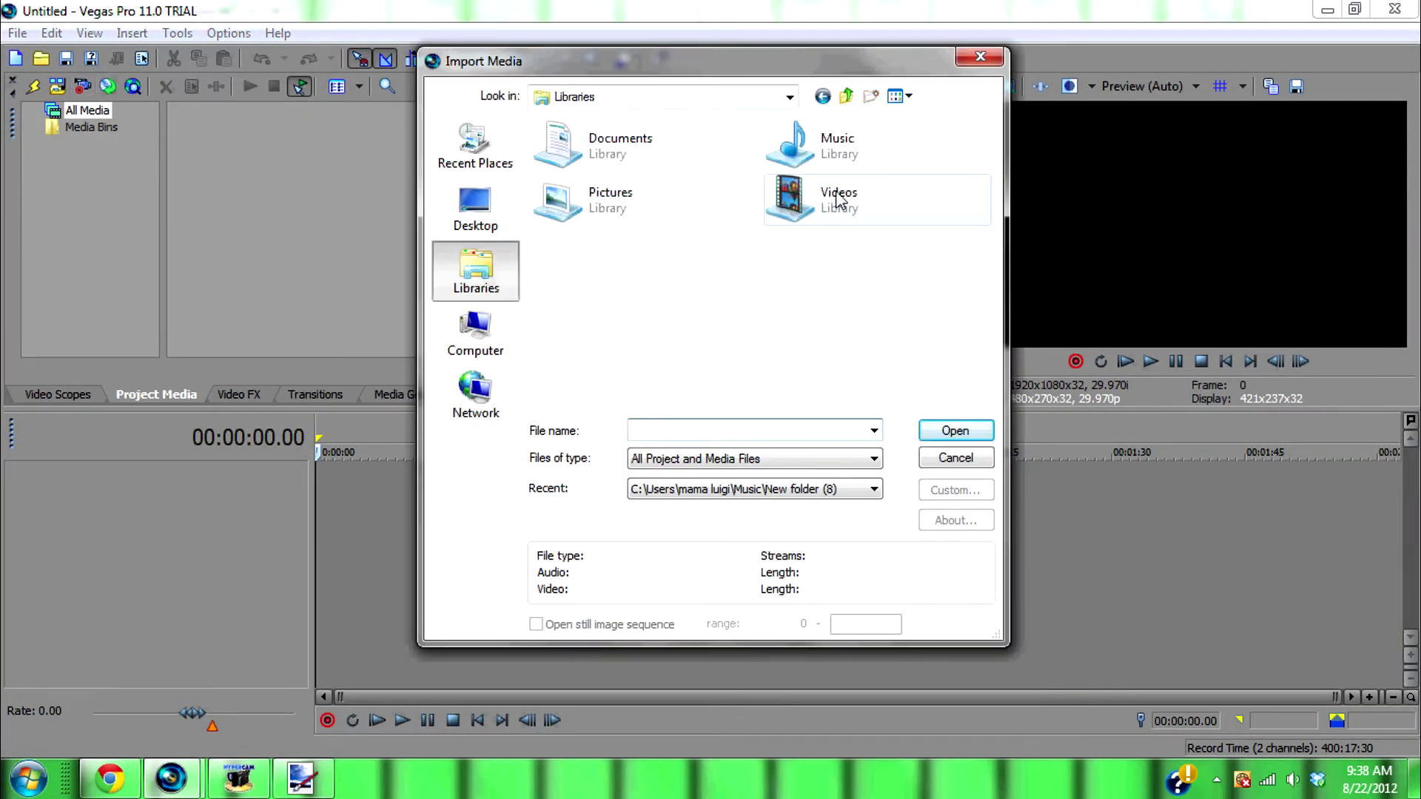
{"action": "double_click", "coordinate": [723, 199]}
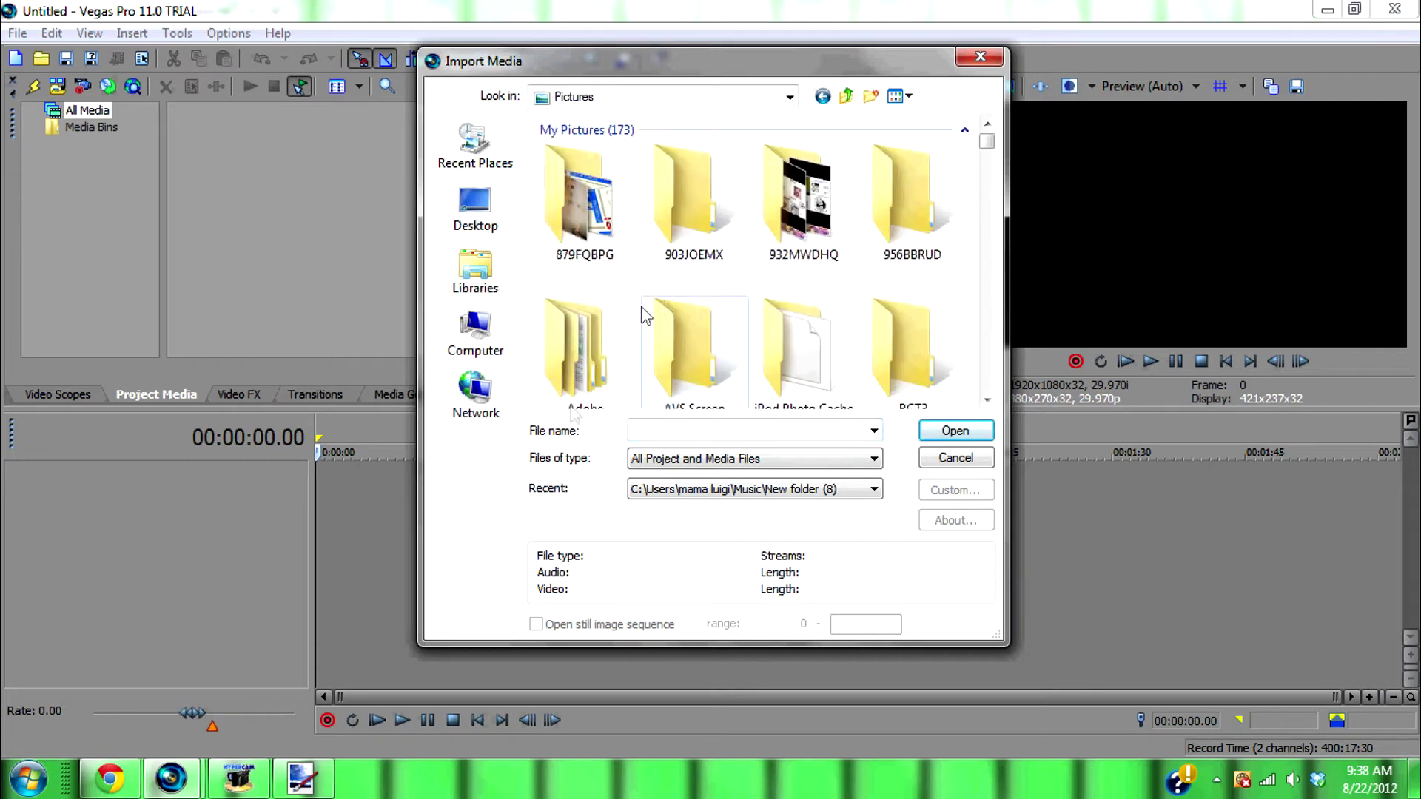
{"action": "scroll", "coordinate": [611, 275], "scroll_direction": "down", "scroll_amount": 3}
{"action": "double_click", "coordinate": [596, 318]}
{"action": "scroll", "coordinate": [666, 296], "scroll_direction": "down", "scroll_amount": 1}
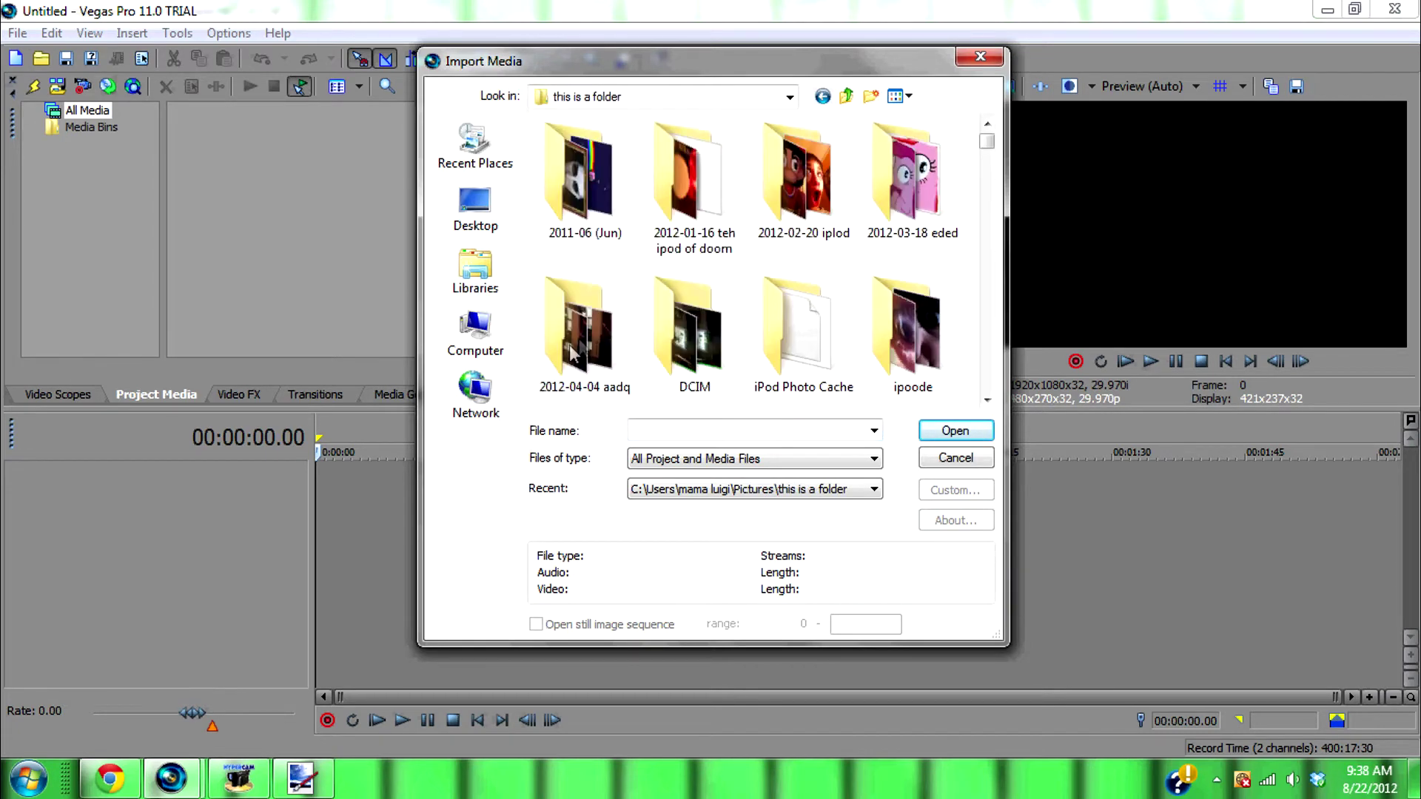
{"action": "scroll", "coordinate": [696, 292], "scroll_direction": "down", "scroll_amount": 5}
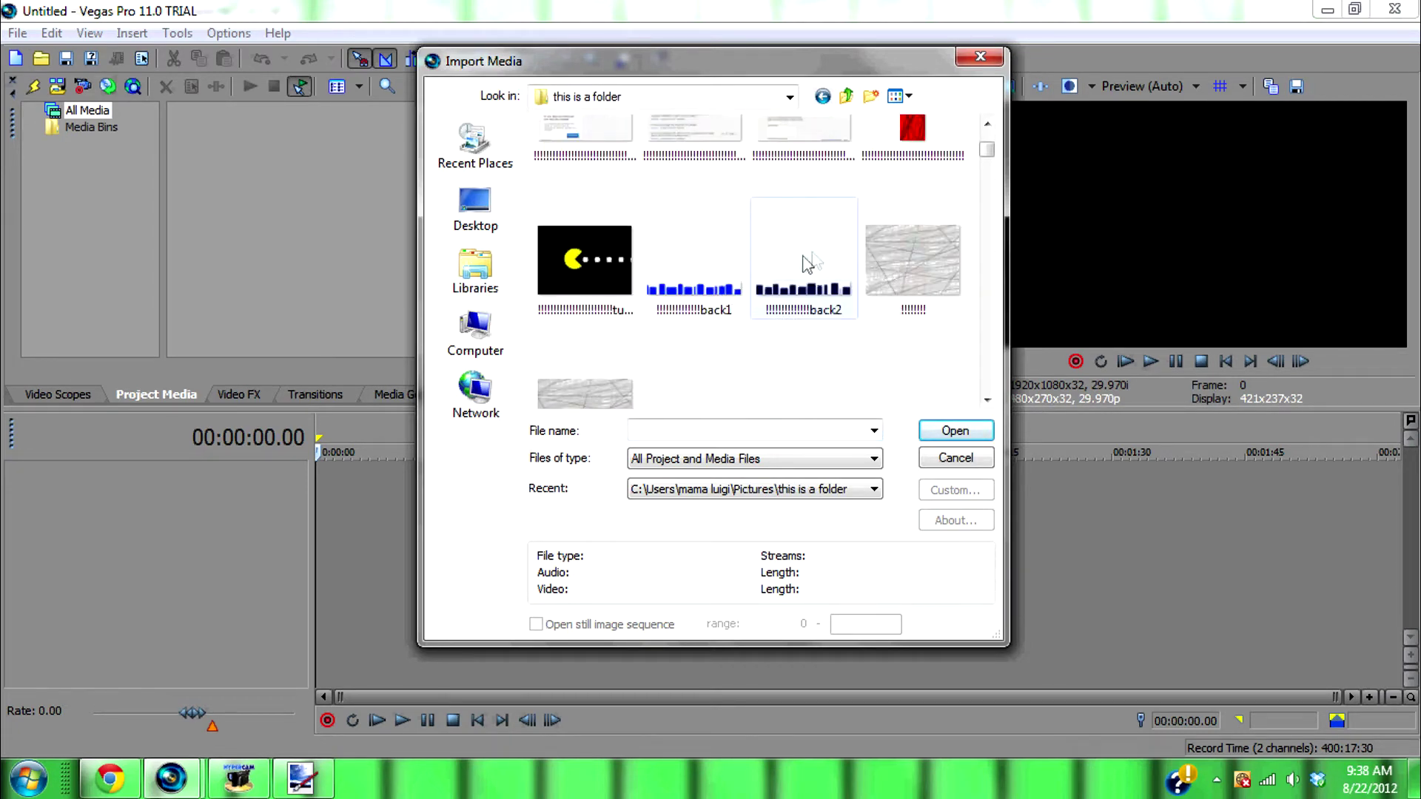
{"action": "left_click", "coordinate": [671, 189]}
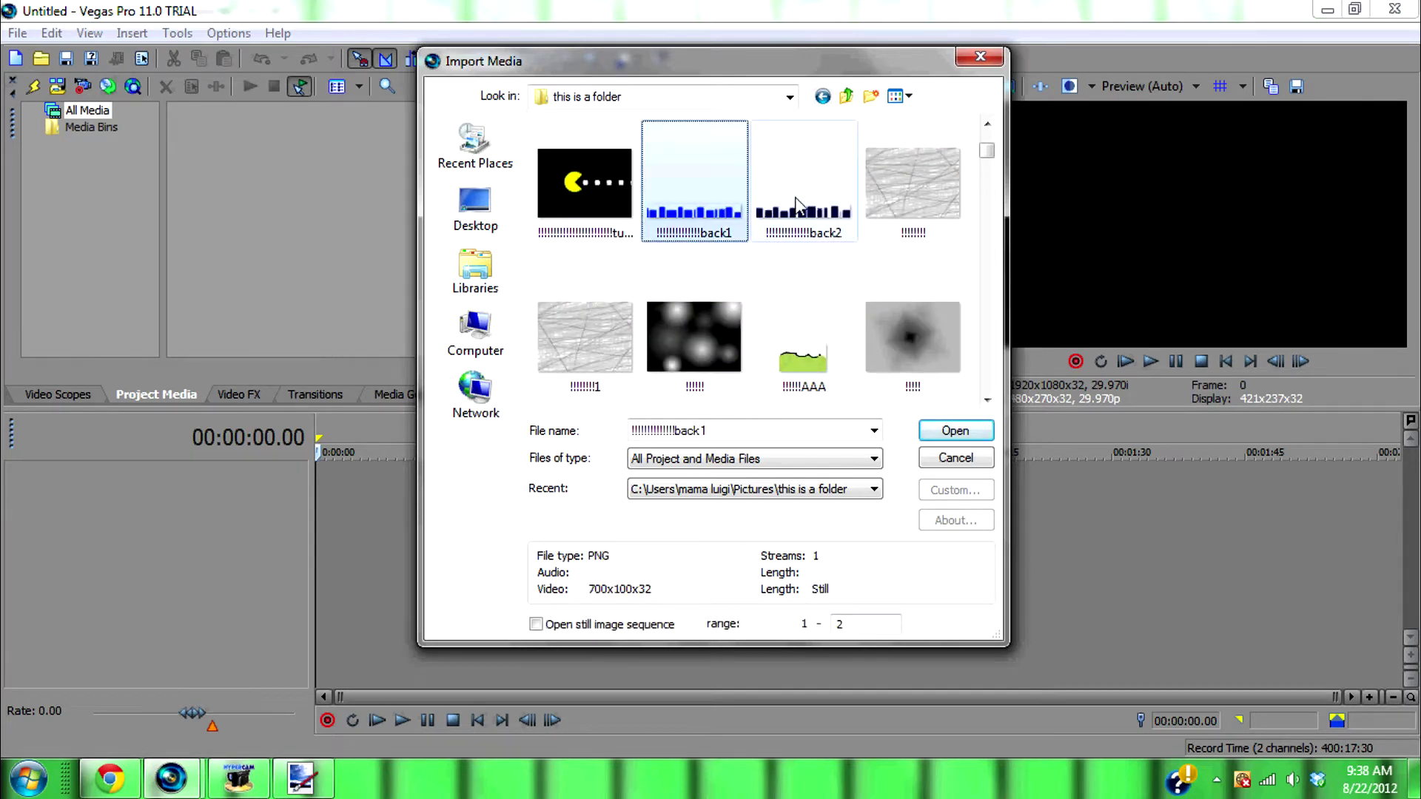
{"action": "left_click", "coordinate": [796, 205], "text": "ctrl"}
{"action": "left_click", "coordinate": [959, 430]}
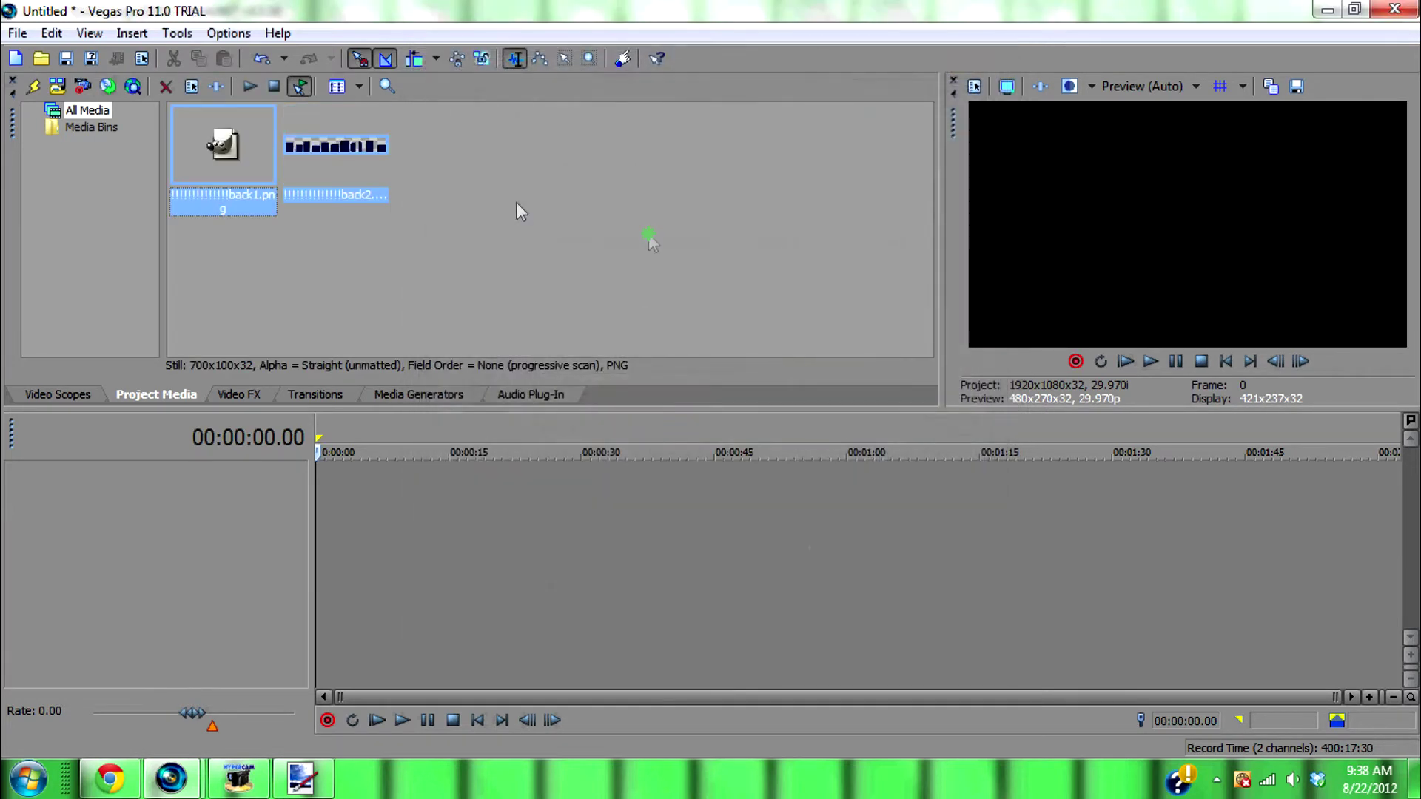
Step: Import Big_clown.gif from the 2011-06-10 folder into the project media
{"action": "left_click", "coordinate": [49, 88]}
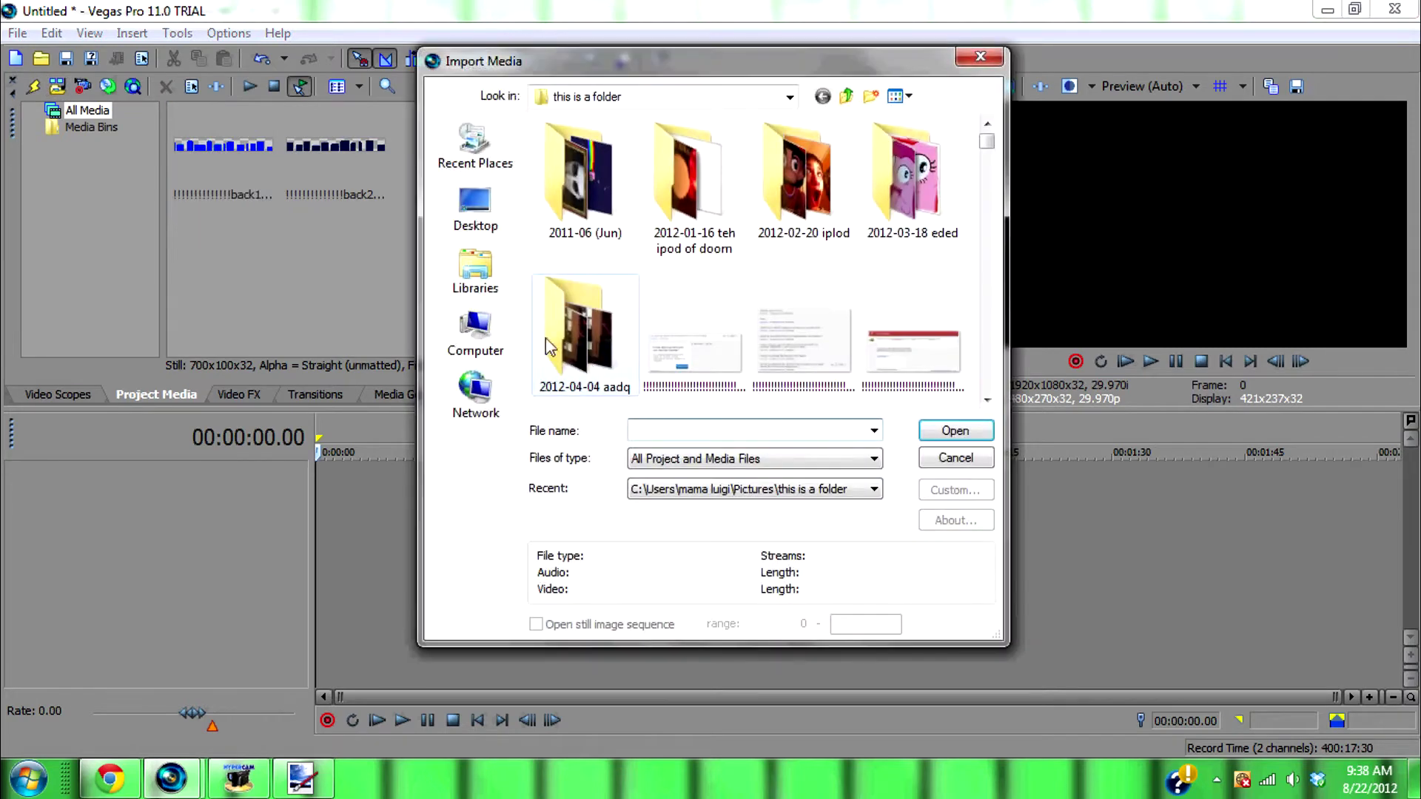
{"action": "scroll", "coordinate": [646, 255], "scroll_direction": "down", "scroll_amount": 3}
{"action": "scroll", "coordinate": [646, 256], "scroll_direction": "up", "scroll_amount": 3}
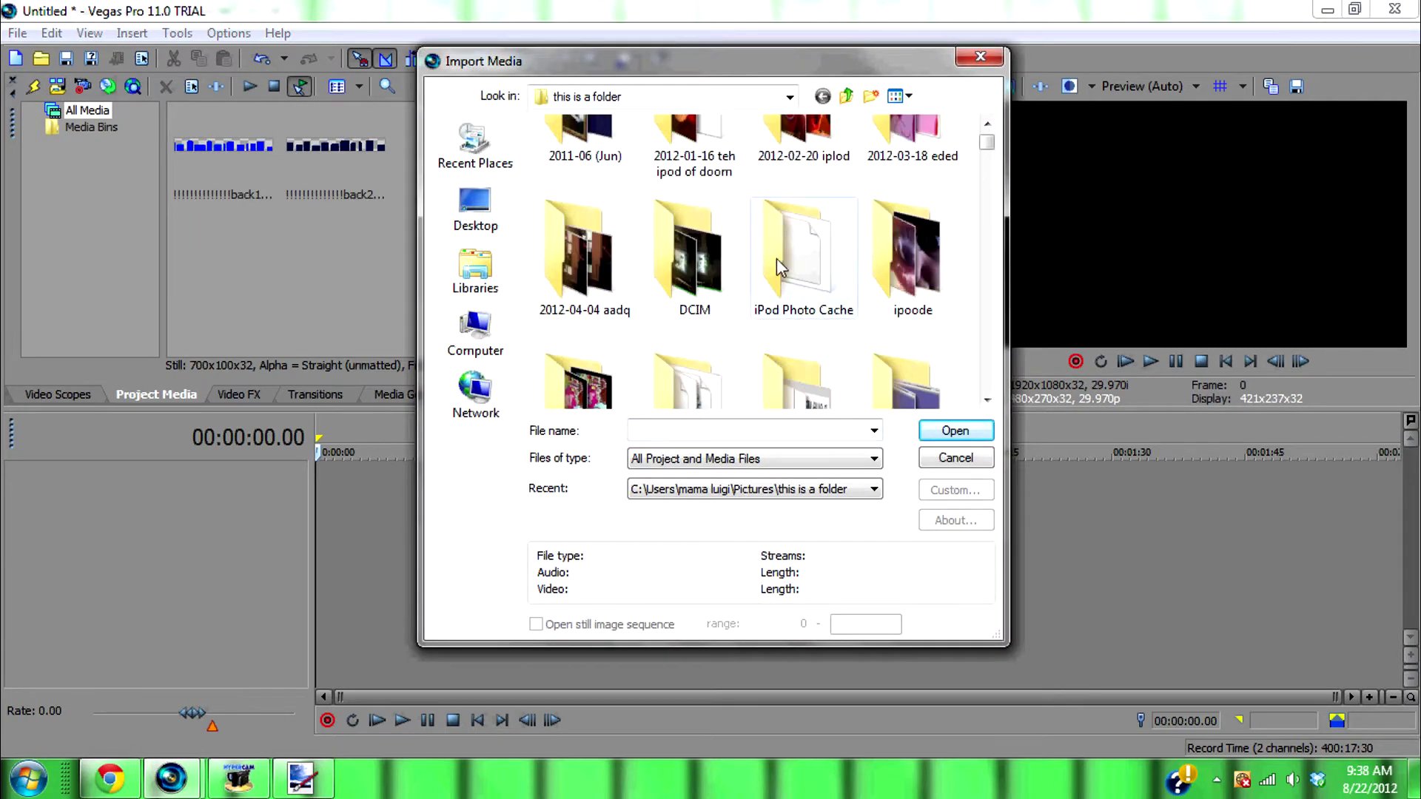
{"action": "double_click", "coordinate": [611, 195]}
{"action": "double_click", "coordinate": [611, 195]}
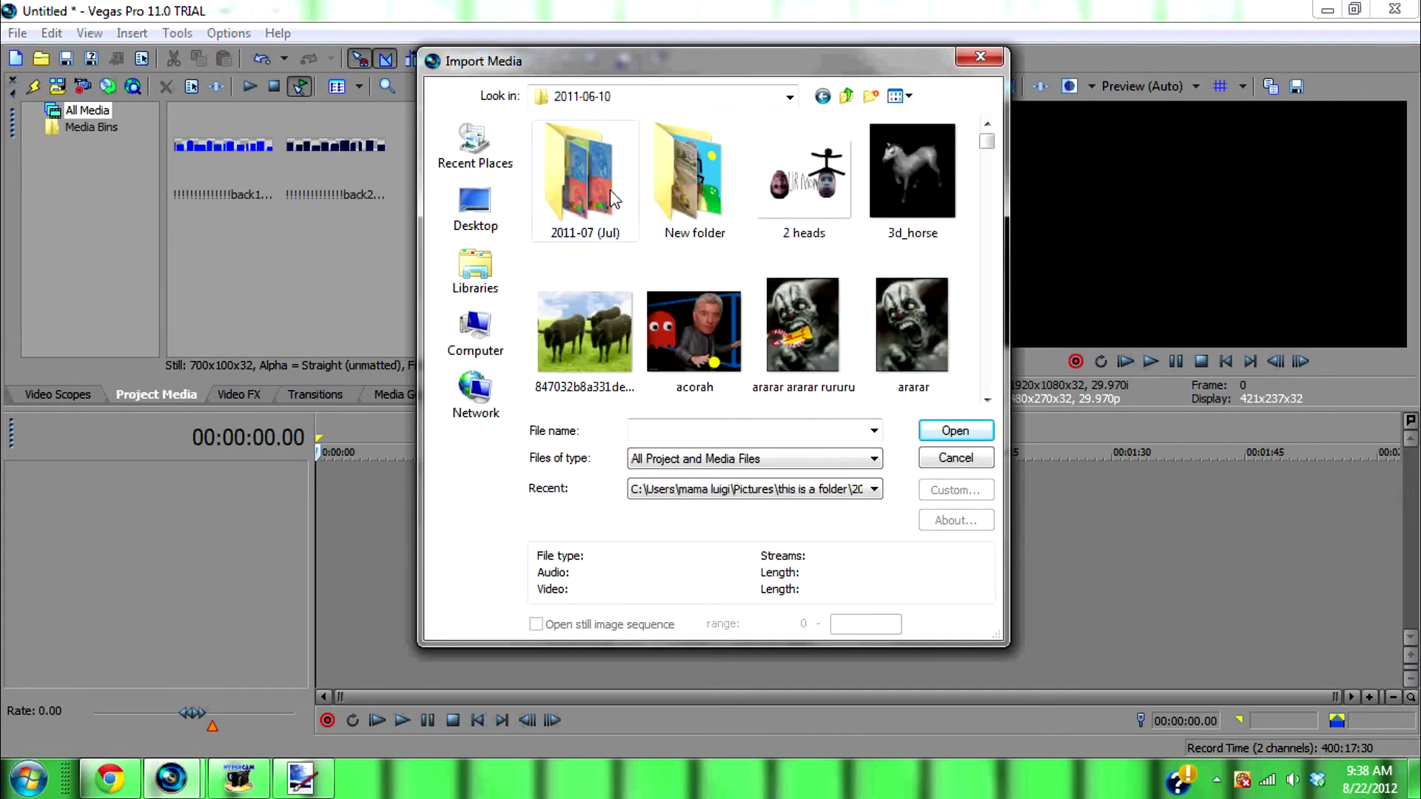
{"action": "scroll", "coordinate": [812, 257], "scroll_direction": "down", "scroll_amount": 1}
{"action": "double_click", "coordinate": [815, 396]}
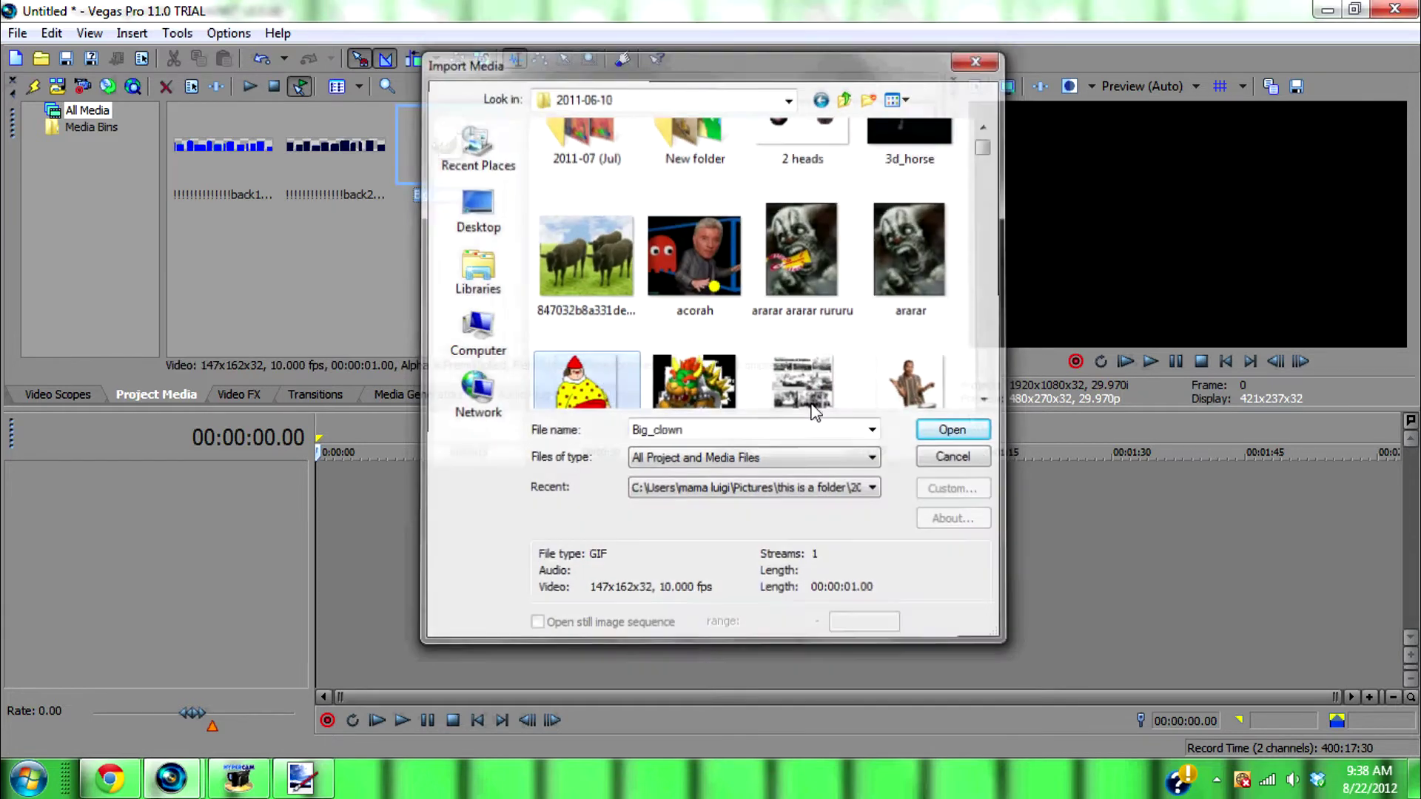
{"action": "left_click", "coordinate": [574, 154]}
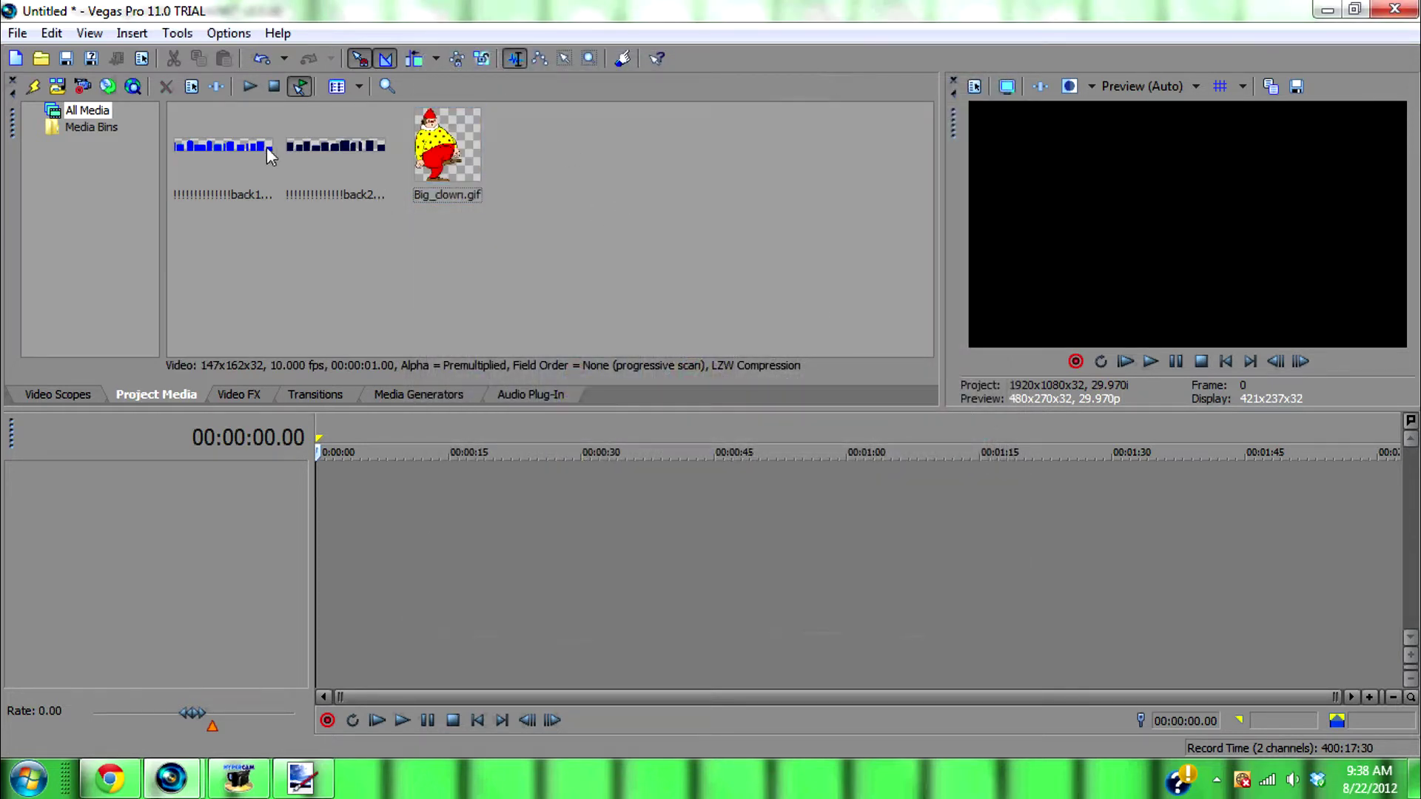
Step: Add a Noise Texture generator with the Soft Clouds preset as a clip at the start of the timeline
{"action": "left_click", "coordinate": [421, 396]}
{"action": "left_click", "coordinate": [136, 229]}
{"action": "left_click", "coordinate": [131, 196]}
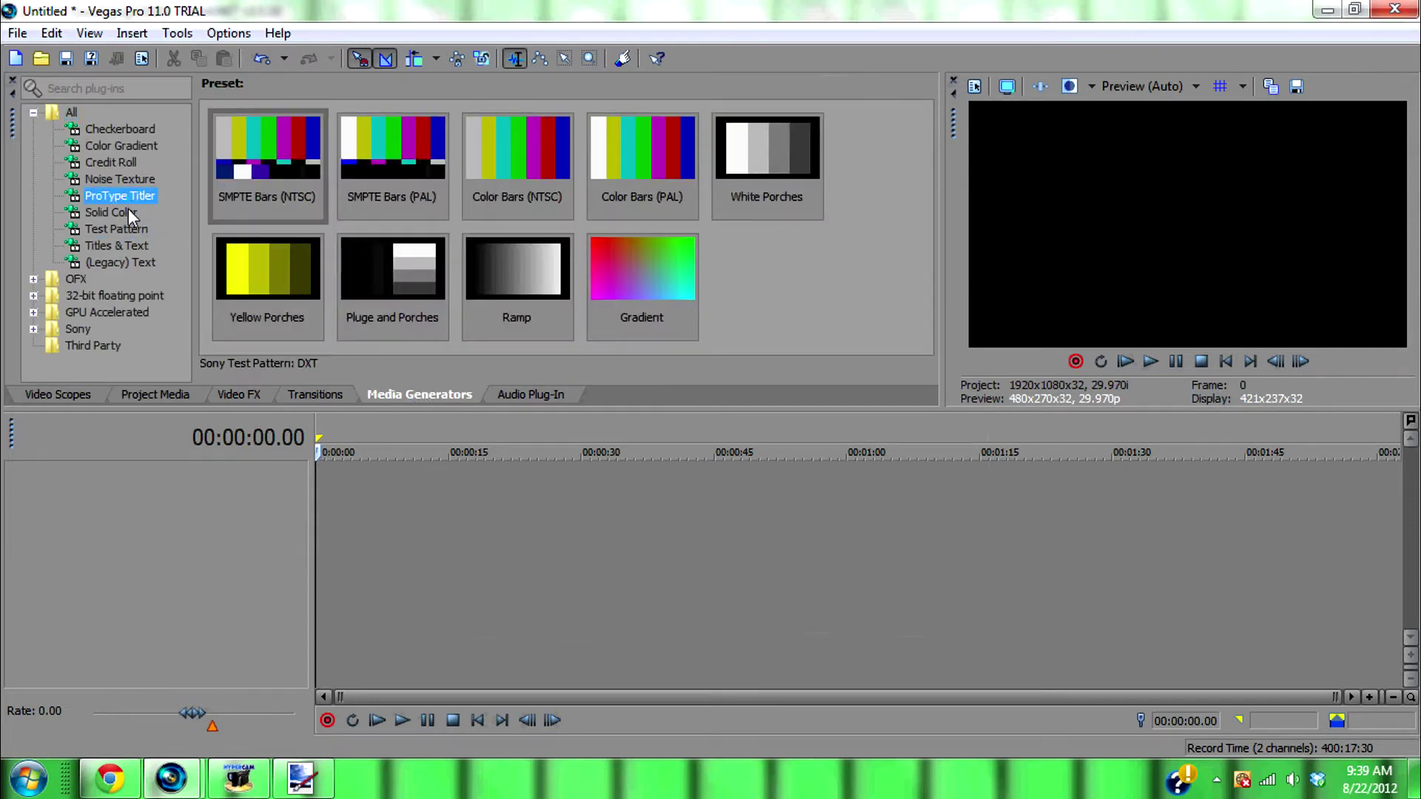
{"action": "left_click", "coordinate": [128, 210]}
{"action": "left_click", "coordinate": [131, 179]}
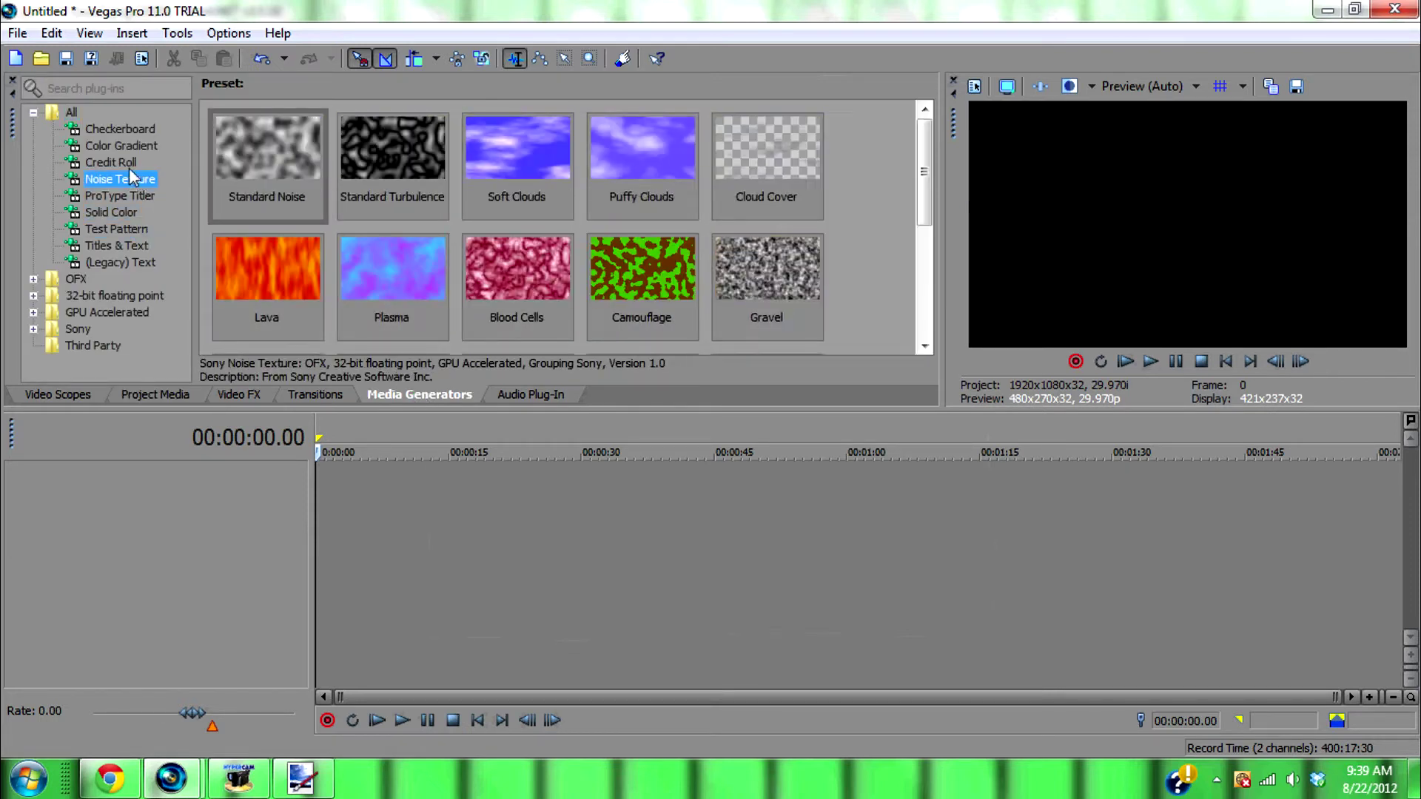
{"action": "left_click", "coordinate": [541, 153]}
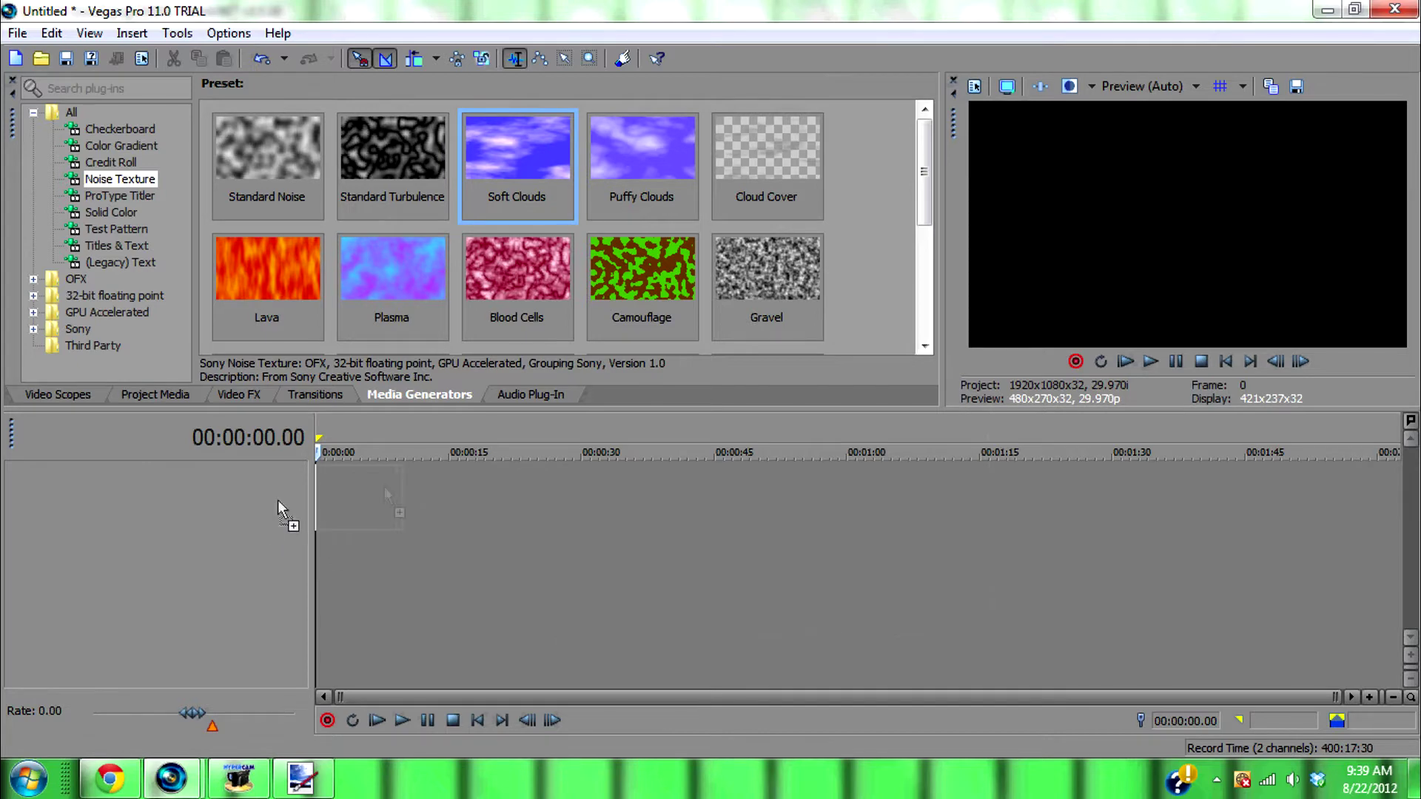
{"action": "left_click_drag", "start_coordinate": [279, 503], "coordinate": [390, 495]}
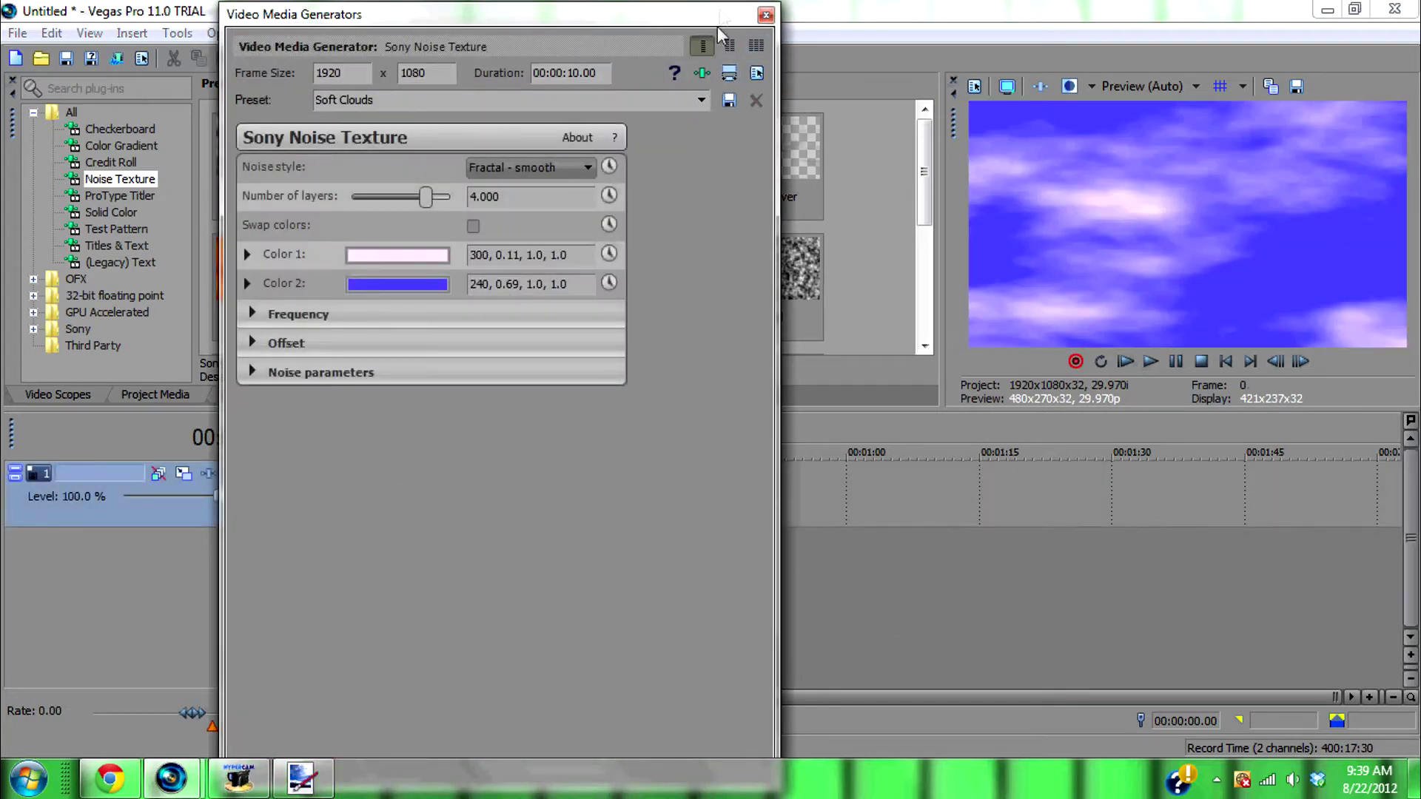
Step: Set the Soft Clouds texture's X and Y offsets to -5.000 and enable keyframe animation for the X offset
{"action": "left_click", "coordinate": [733, 6]}
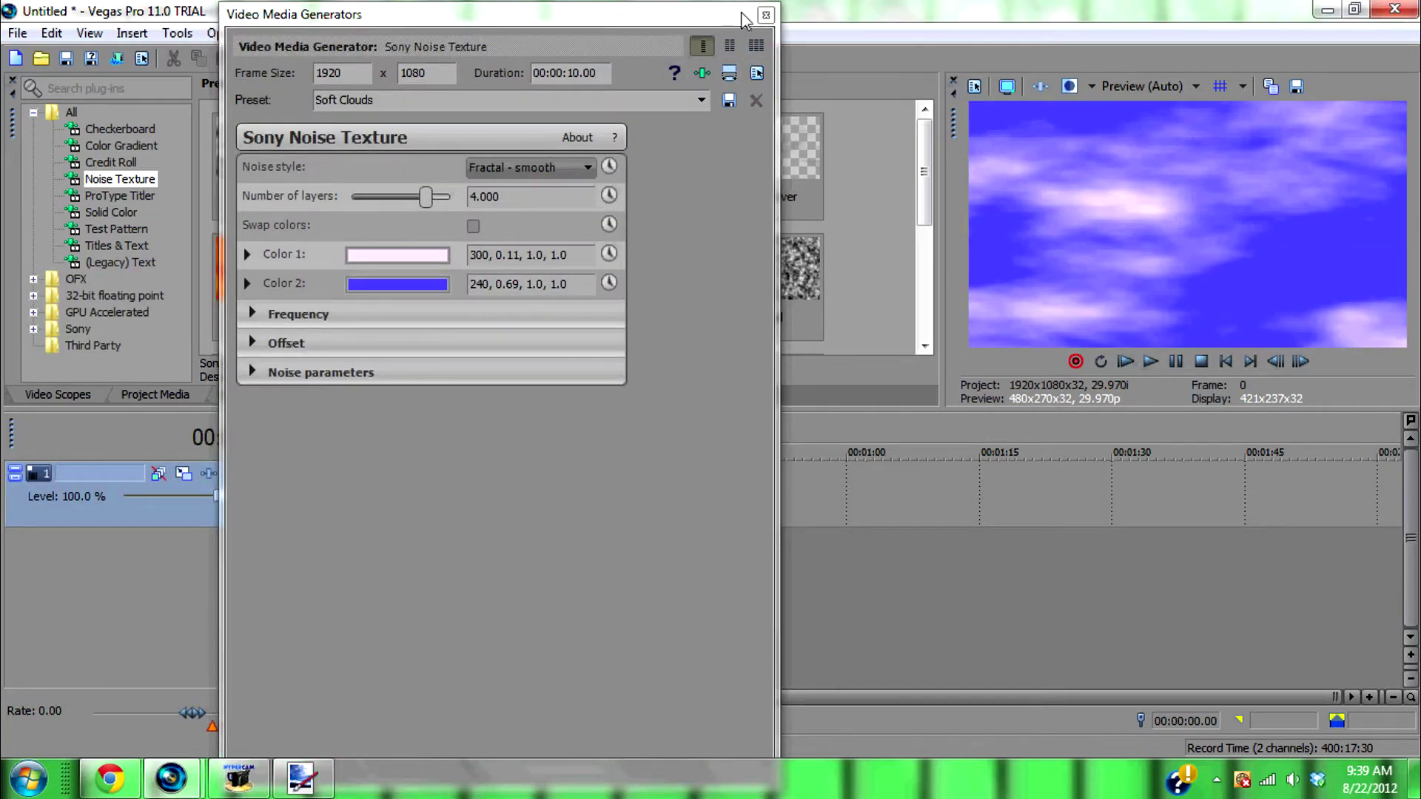
{"action": "left_click", "coordinate": [744, 17]}
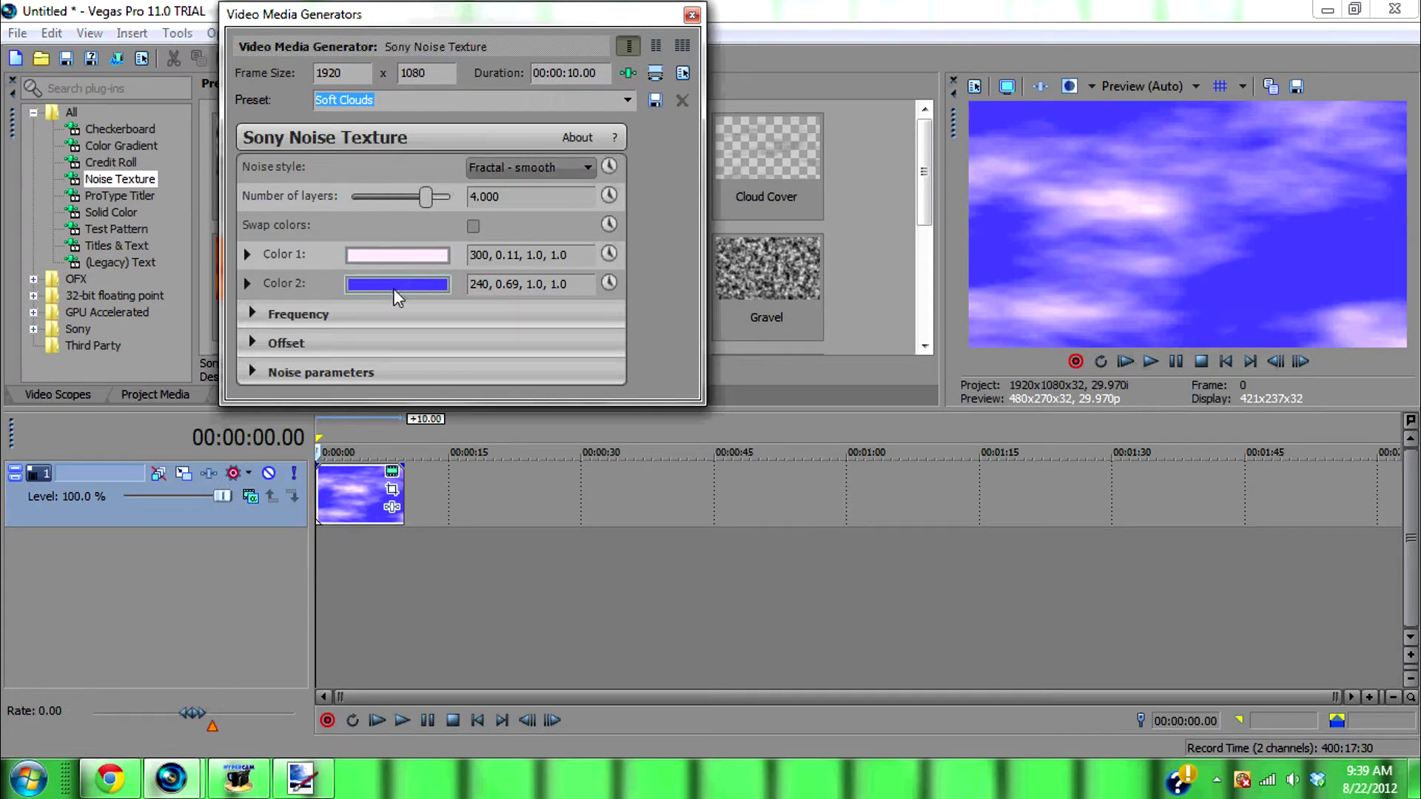
{"action": "left_click", "coordinate": [252, 344]}
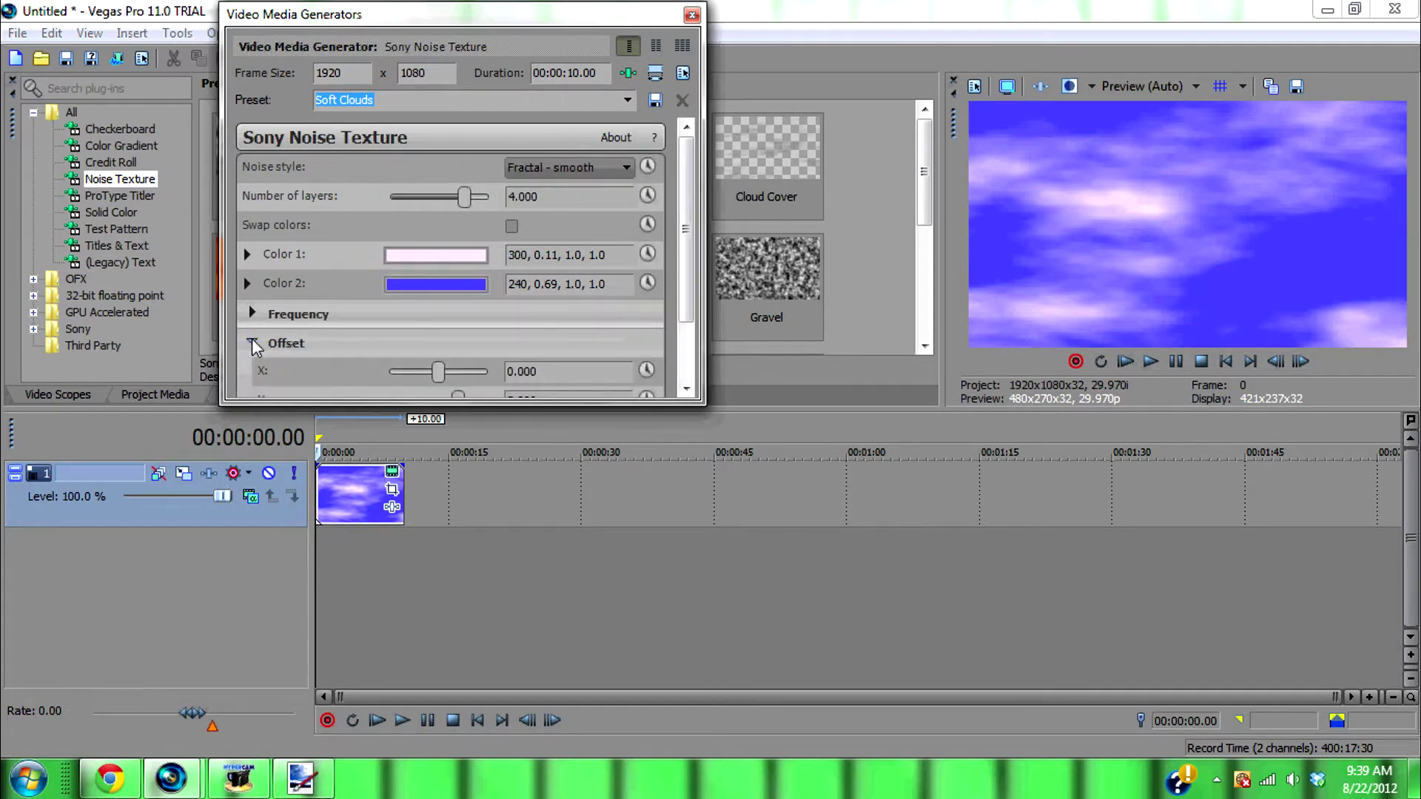
{"action": "left_click_drag", "start_coordinate": [692, 301], "coordinate": [690, 384]}
{"action": "left_click_drag", "start_coordinate": [458, 319], "coordinate": [353, 298]}
{"action": "left_click", "coordinate": [646, 288]}
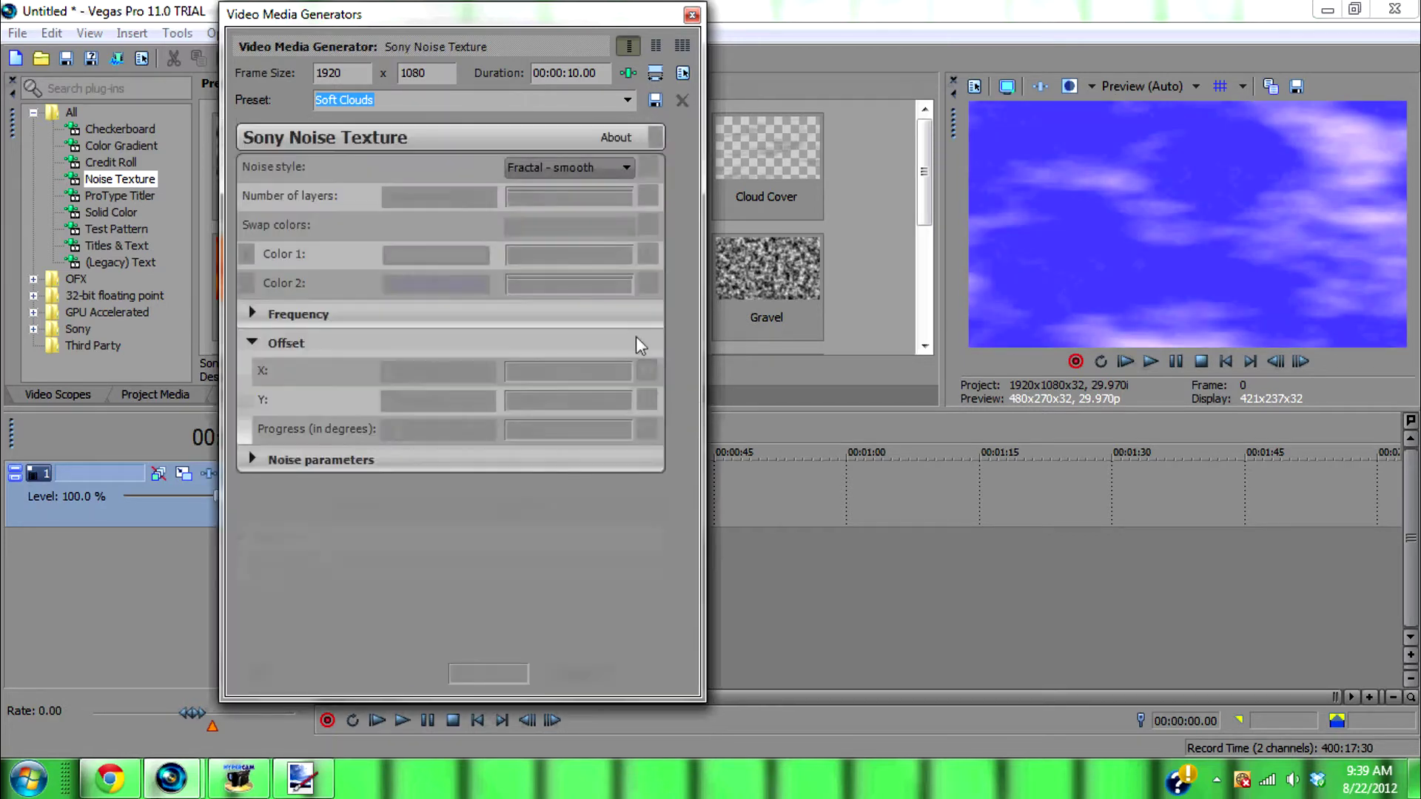
Step: Add an X offset keyframe of about -0.895 at the clip's last frame, 00:00:09.29, and close the generator settings
{"action": "left_click", "coordinate": [1154, 363]}
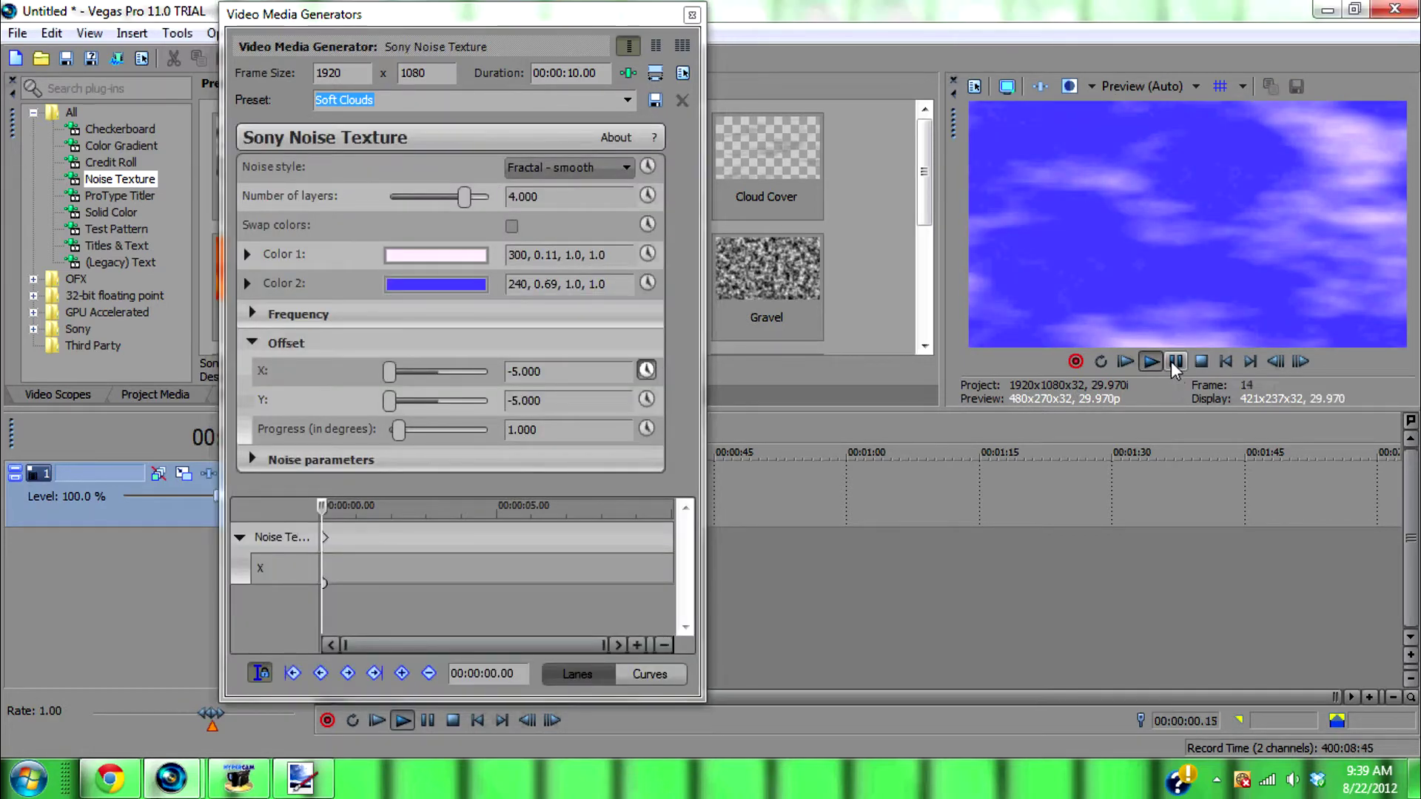
{"action": "left_click", "coordinate": [1174, 362]}
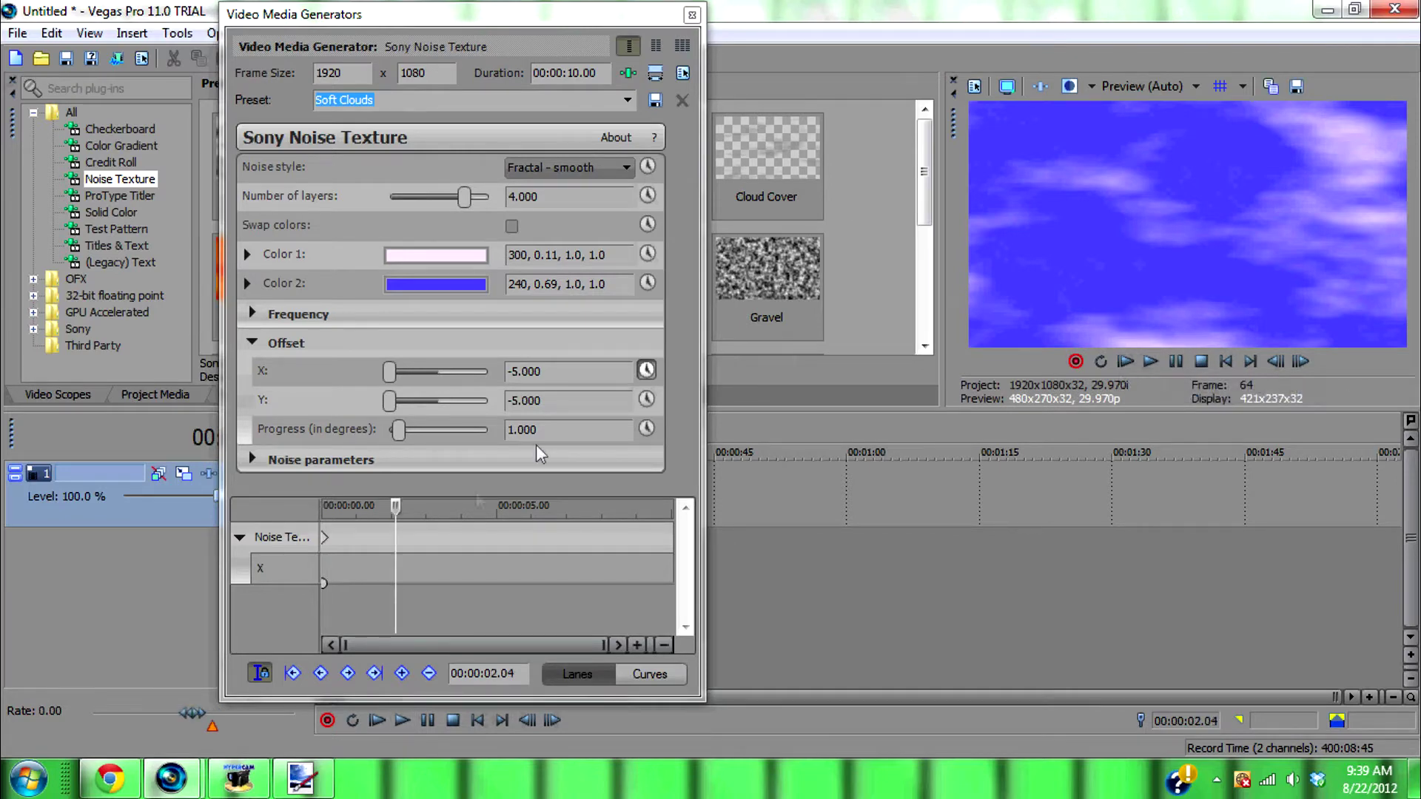
{"action": "left_click_drag", "start_coordinate": [397, 512], "coordinate": [755, 555]}
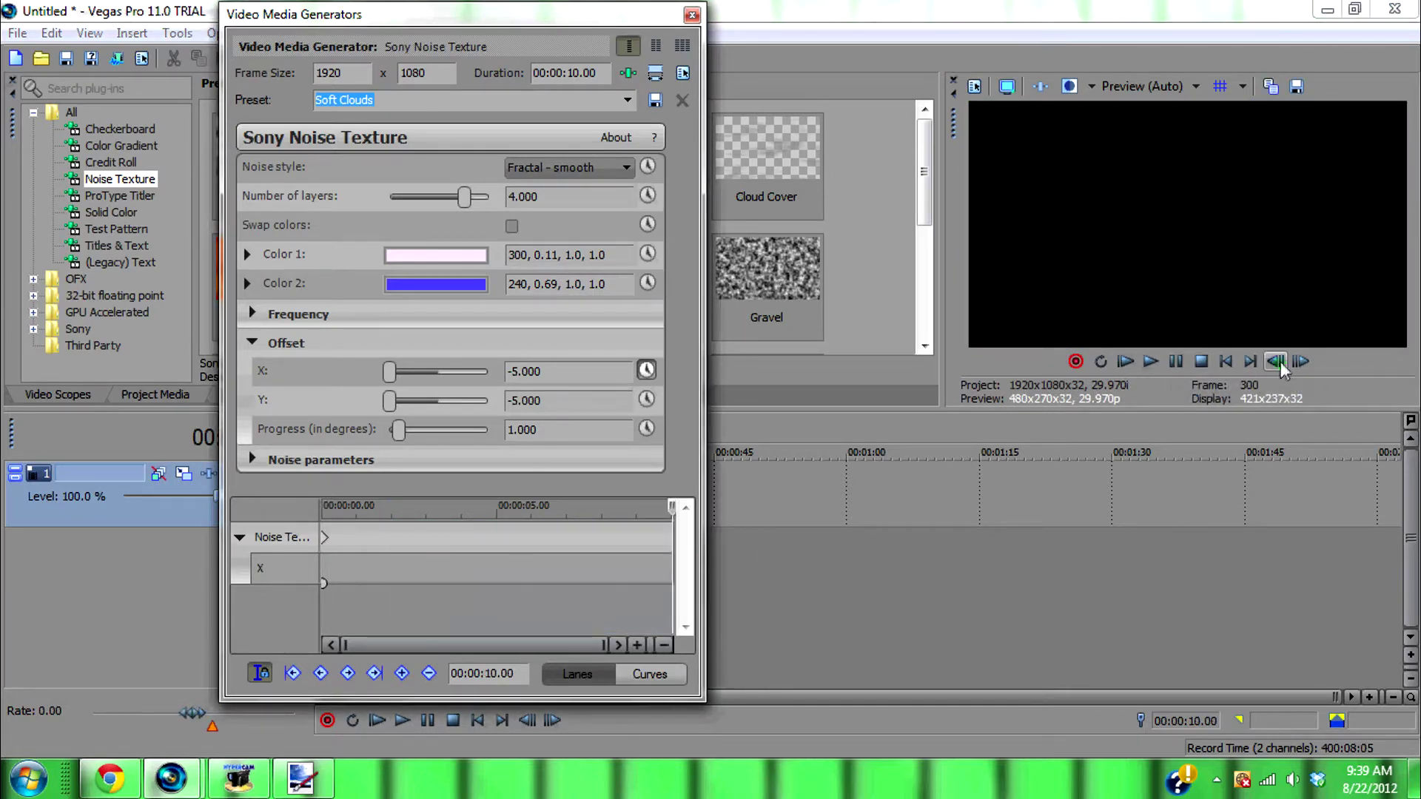
{"action": "left_click", "coordinate": [1276, 363]}
{"action": "left_click_drag", "start_coordinate": [390, 385], "coordinate": [436, 384]}
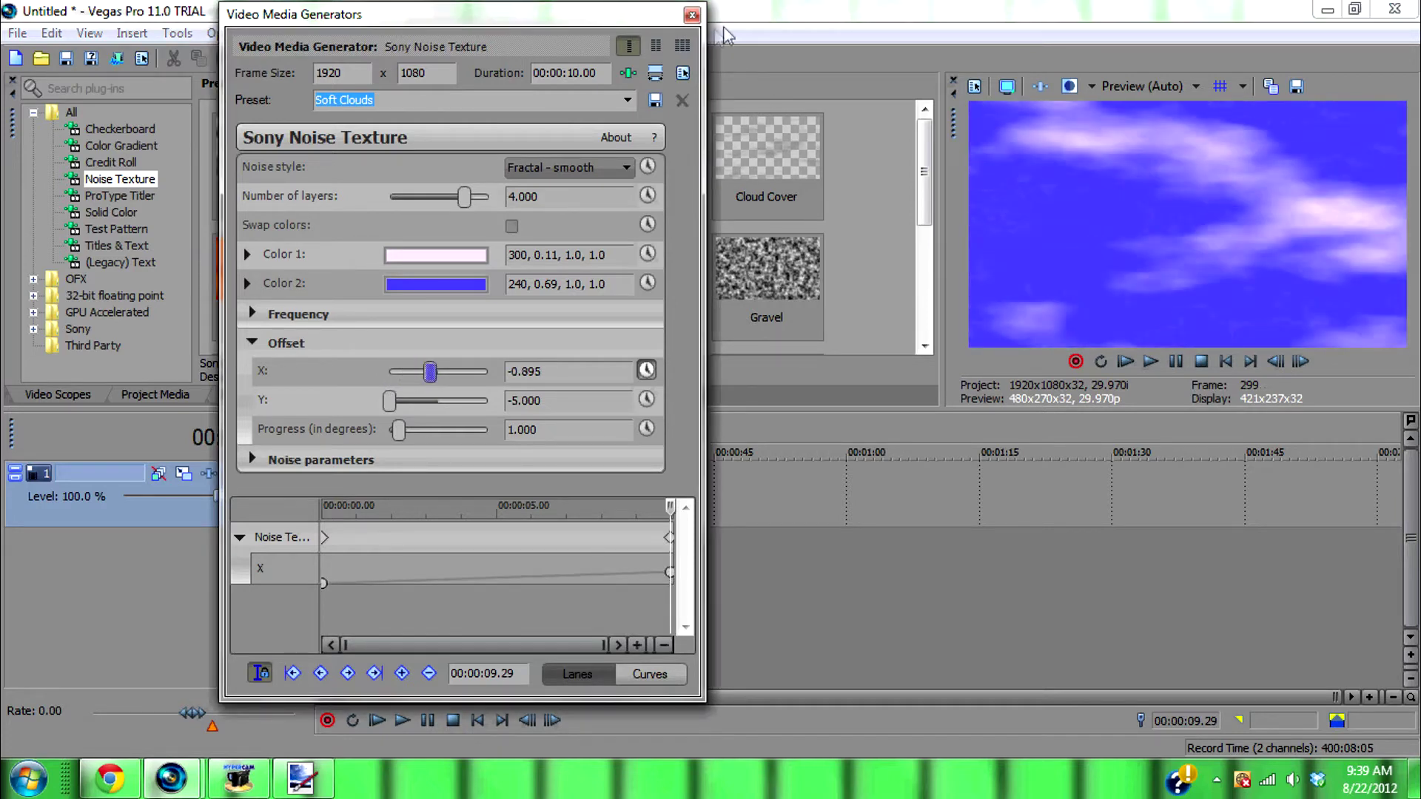
{"action": "left_click", "coordinate": [692, 16]}
Step: Play the cloud clip from the beginning several times to check the speed of its movement
{"action": "key", "text": "ctrl+Home"}
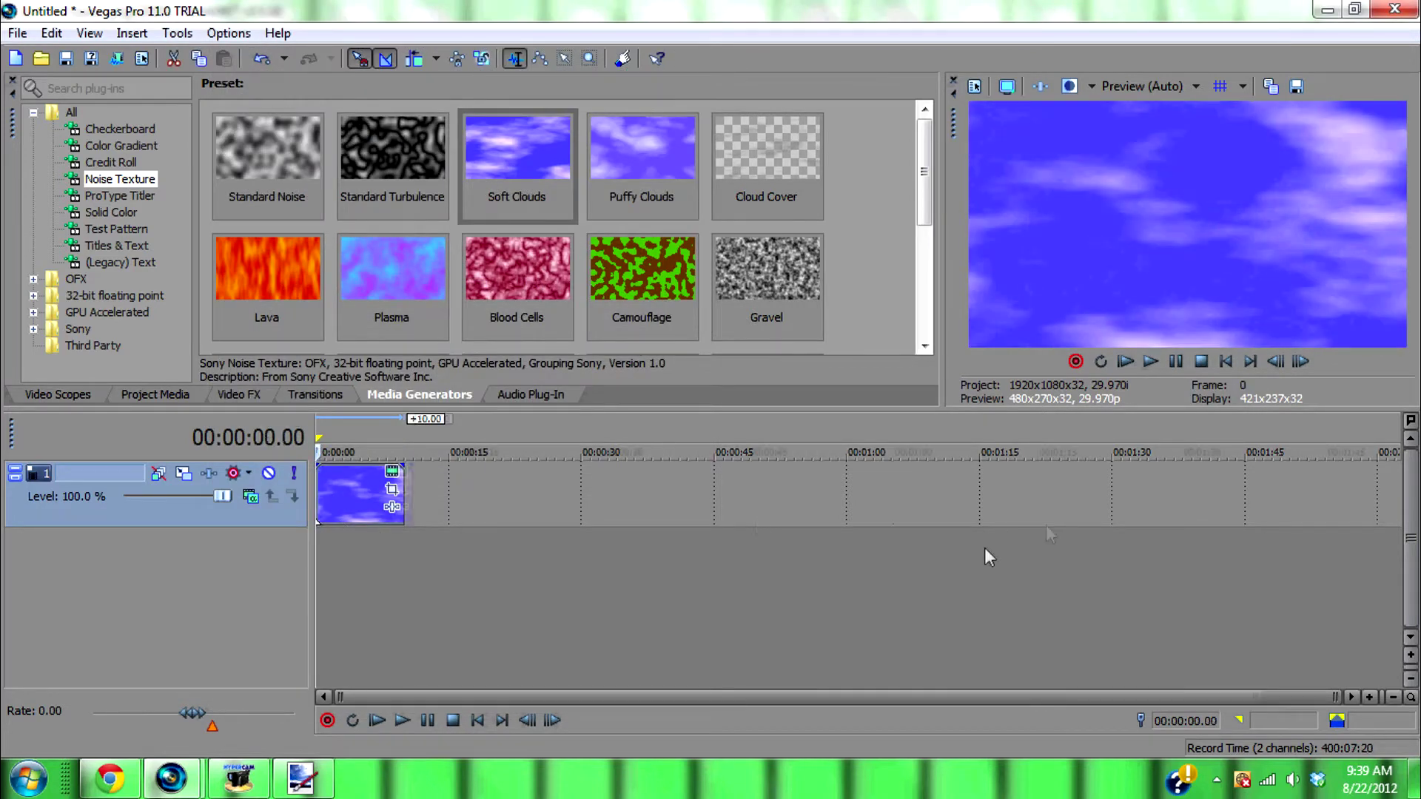
{"action": "left_click", "coordinate": [1150, 362]}
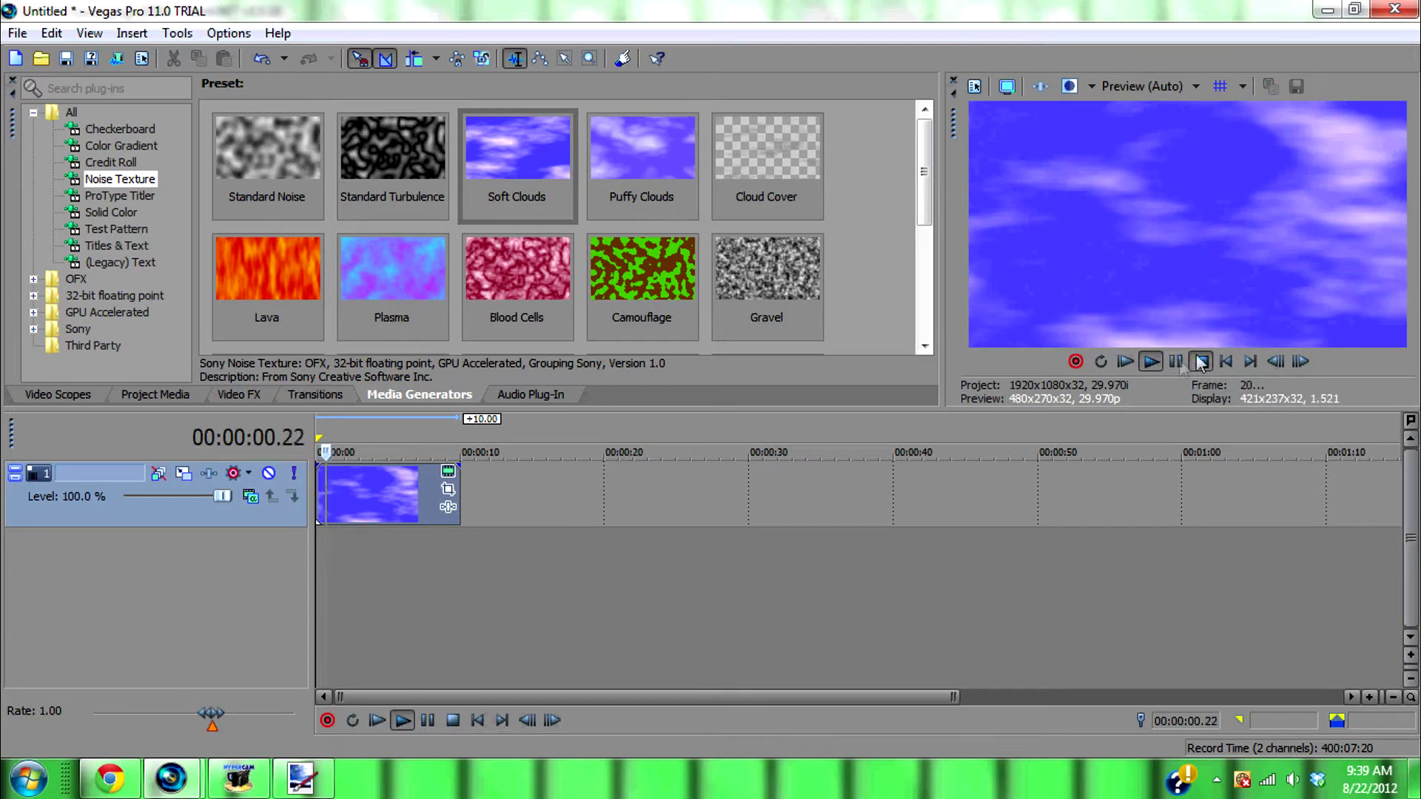
{"action": "key", "text": "space"}
{"action": "key", "text": "space"}
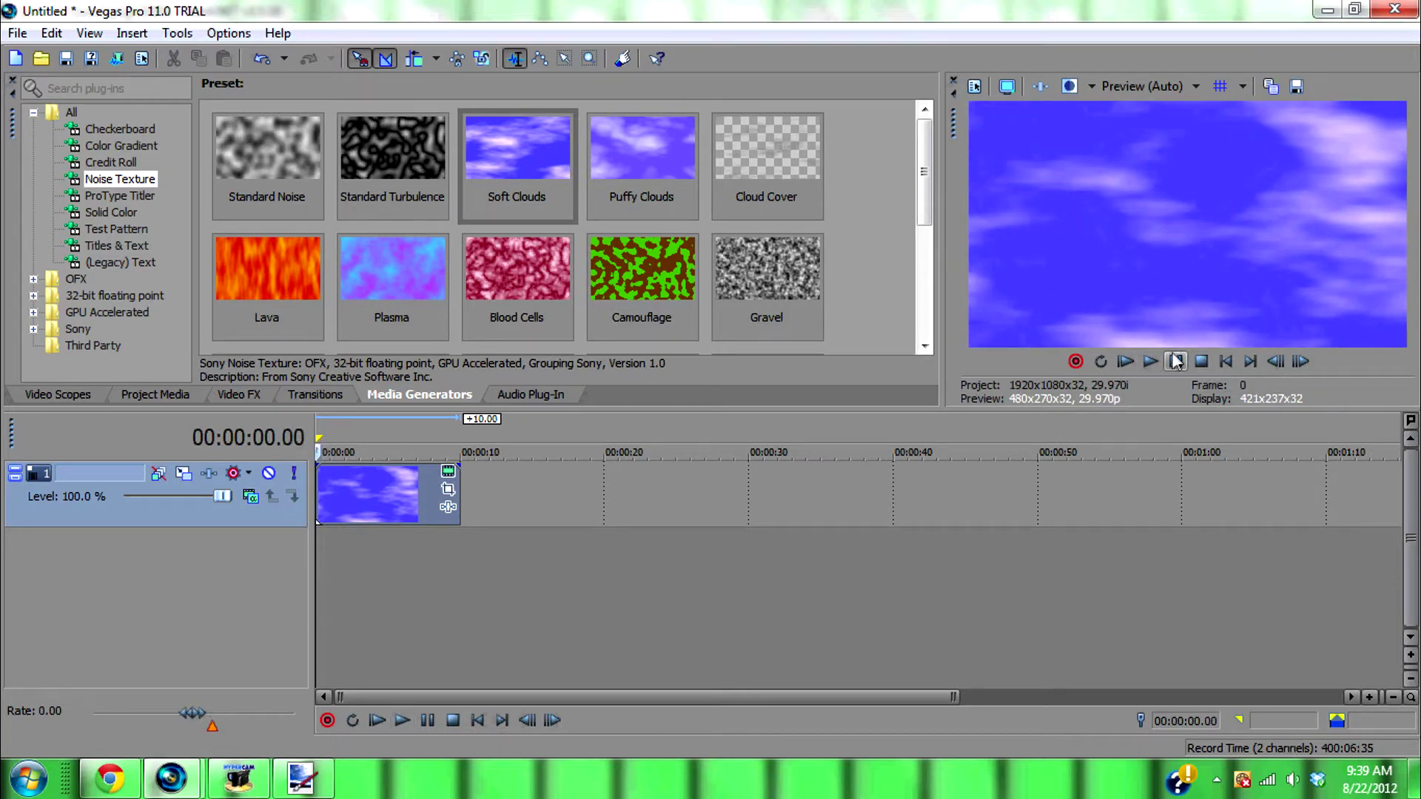
{"action": "key", "text": "space"}
{"action": "key", "text": "space"}
{"action": "left_click", "coordinate": [1151, 362]}
{"action": "key", "text": "space"}
{"action": "key", "text": "space"}
{"action": "key", "text": "space"}
{"action": "key", "text": "space"}
{"action": "left_click", "coordinate": [1200, 362]}
Step: Reopen the clouds' generator settings and readjust the X offset of the keyframe at the clip's end
{"action": "left_click", "coordinate": [449, 471]}
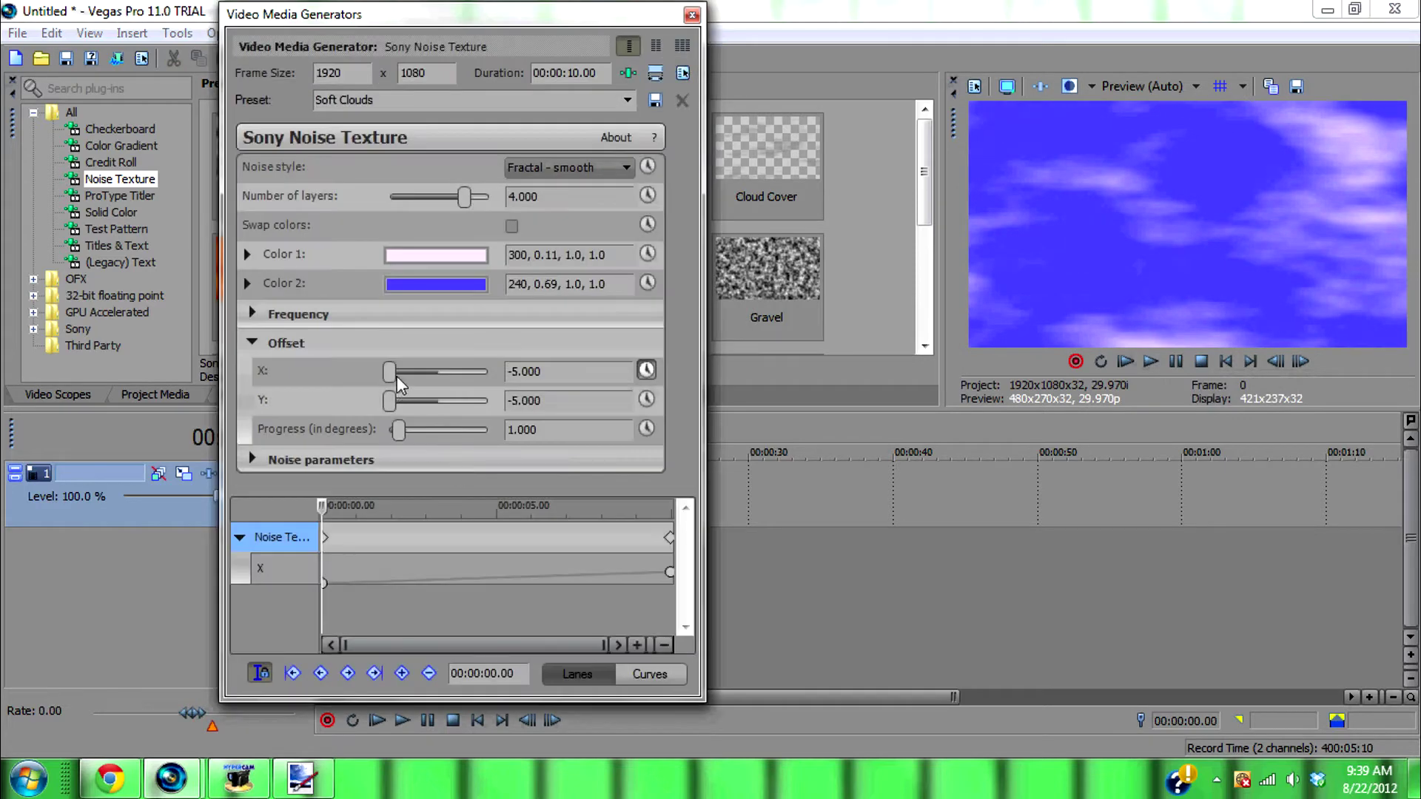
{"action": "left_click", "coordinate": [670, 572]}
{"action": "left_click_drag", "start_coordinate": [463, 370], "coordinate": [423, 376]}
{"action": "left_click", "coordinate": [692, 14]}
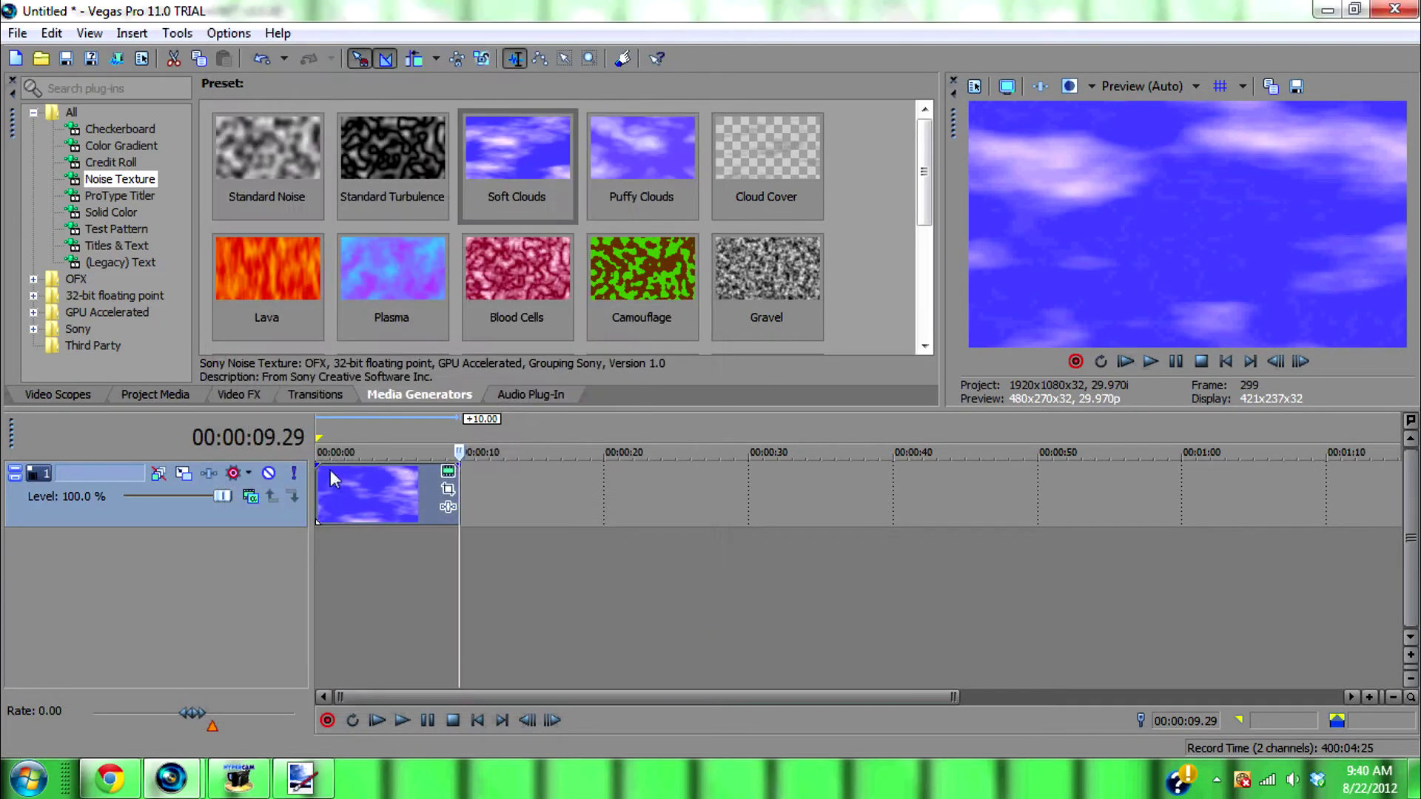
Step: Replay the clip from the start to review the cloud motion with the readjusted end keyframe
{"action": "key", "text": "ctrl+Home"}
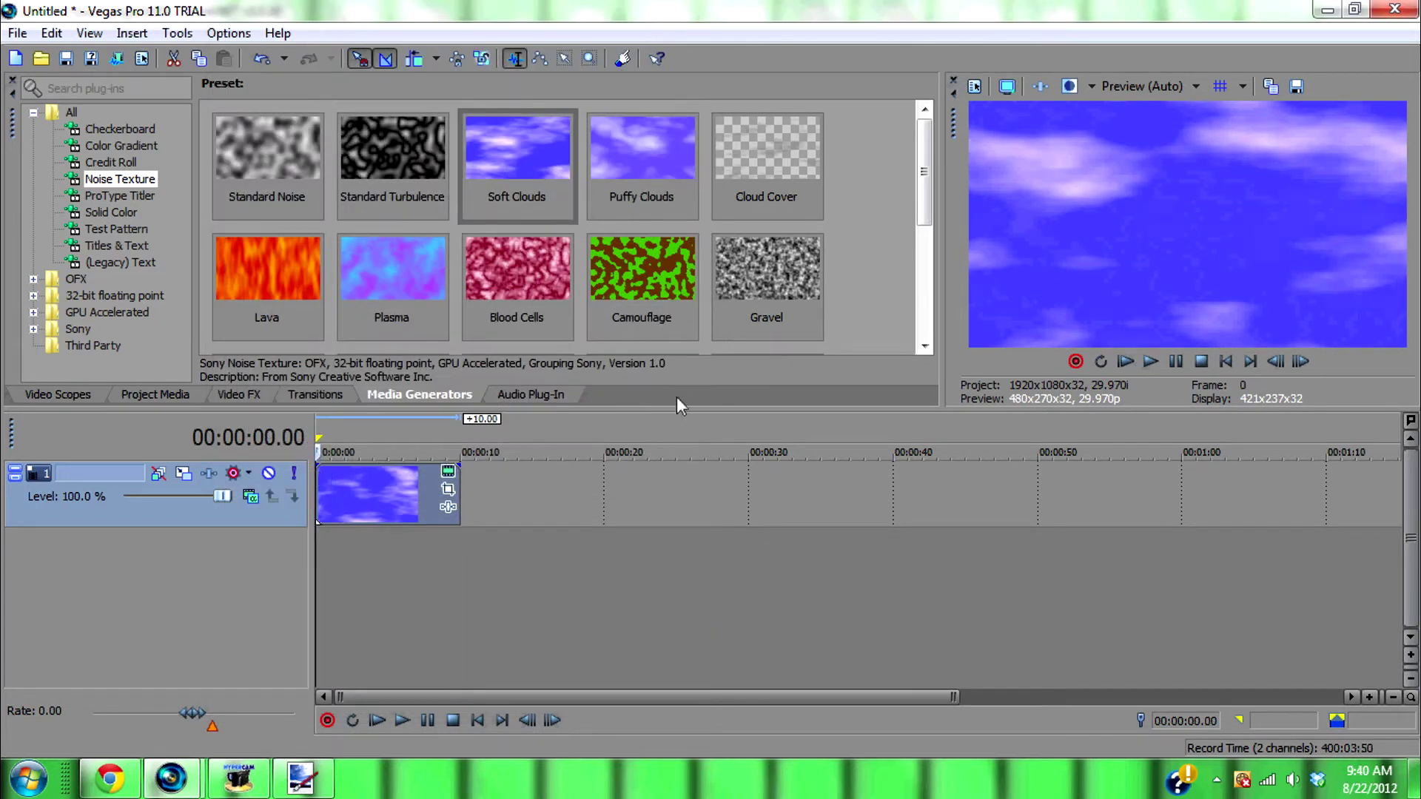
{"action": "left_click", "coordinate": [1151, 362]}
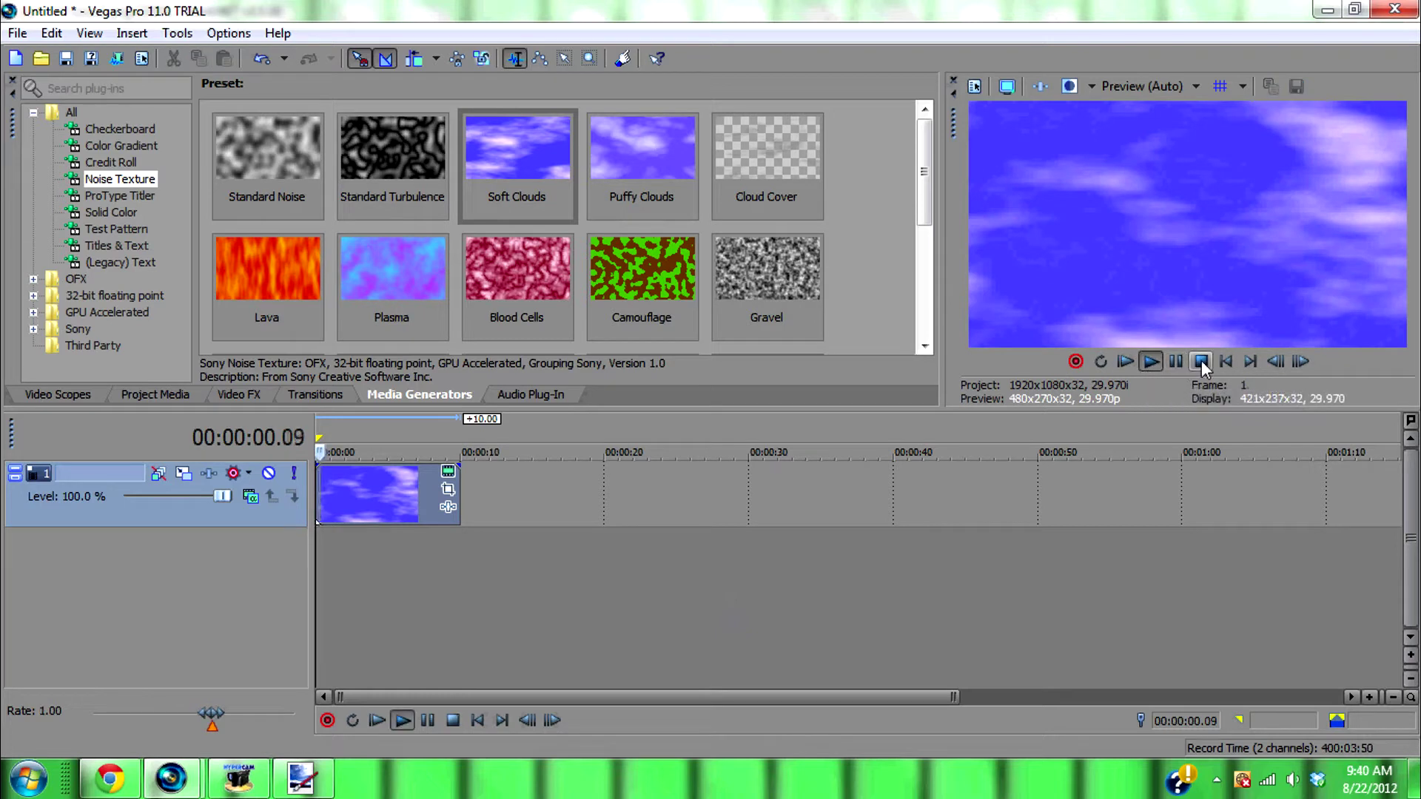
{"action": "left_click", "coordinate": [1151, 363]}
{"action": "left_click", "coordinate": [1151, 363]}
{"action": "left_click", "coordinate": [1150, 363]}
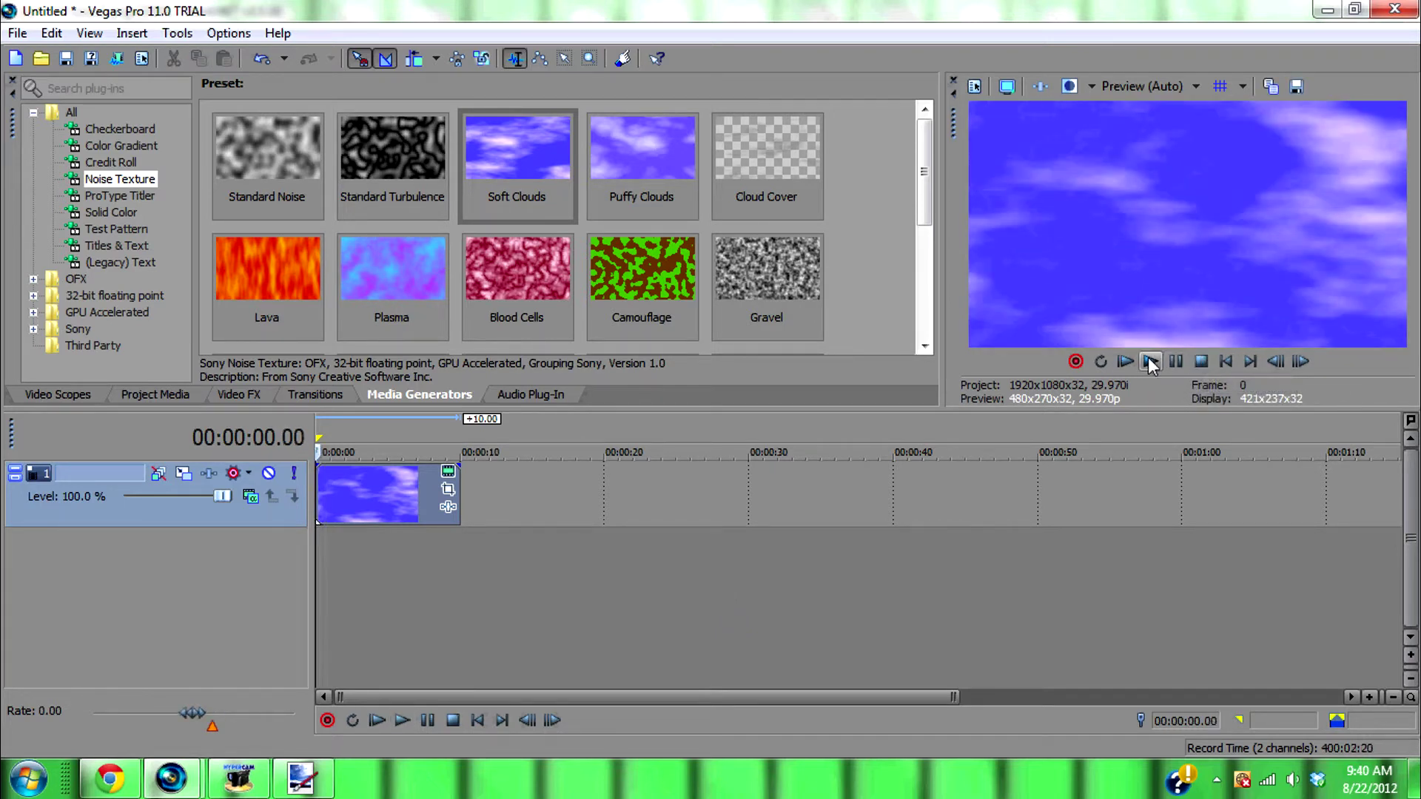
{"action": "left_click", "coordinate": [1151, 362]}
{"action": "left_click", "coordinate": [1156, 362]}
{"action": "left_click", "coordinate": [1164, 361]}
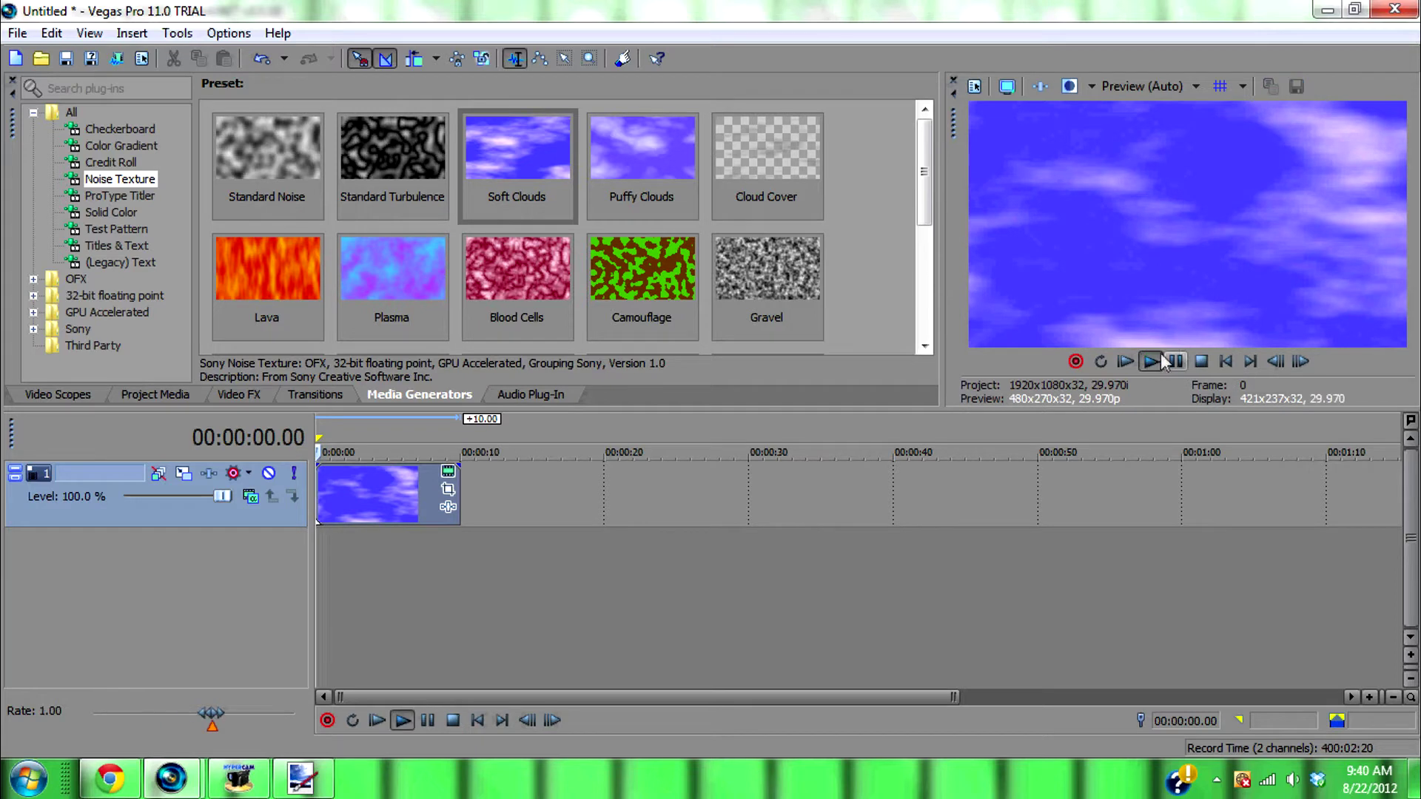
{"action": "left_click", "coordinate": [1167, 361]}
{"action": "left_click", "coordinate": [1173, 362]}
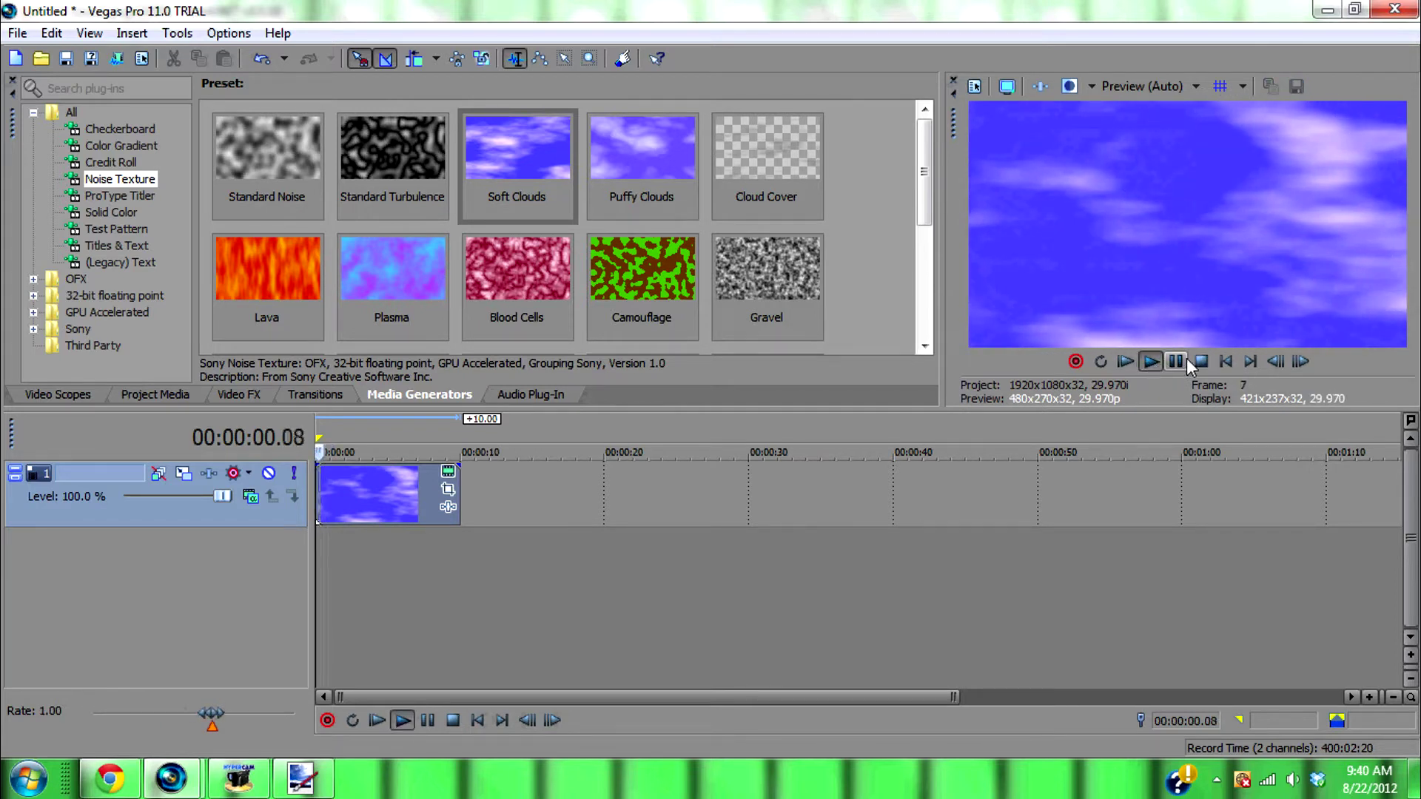
{"action": "left_click", "coordinate": [1185, 363]}
{"action": "left_click", "coordinate": [1185, 363]}
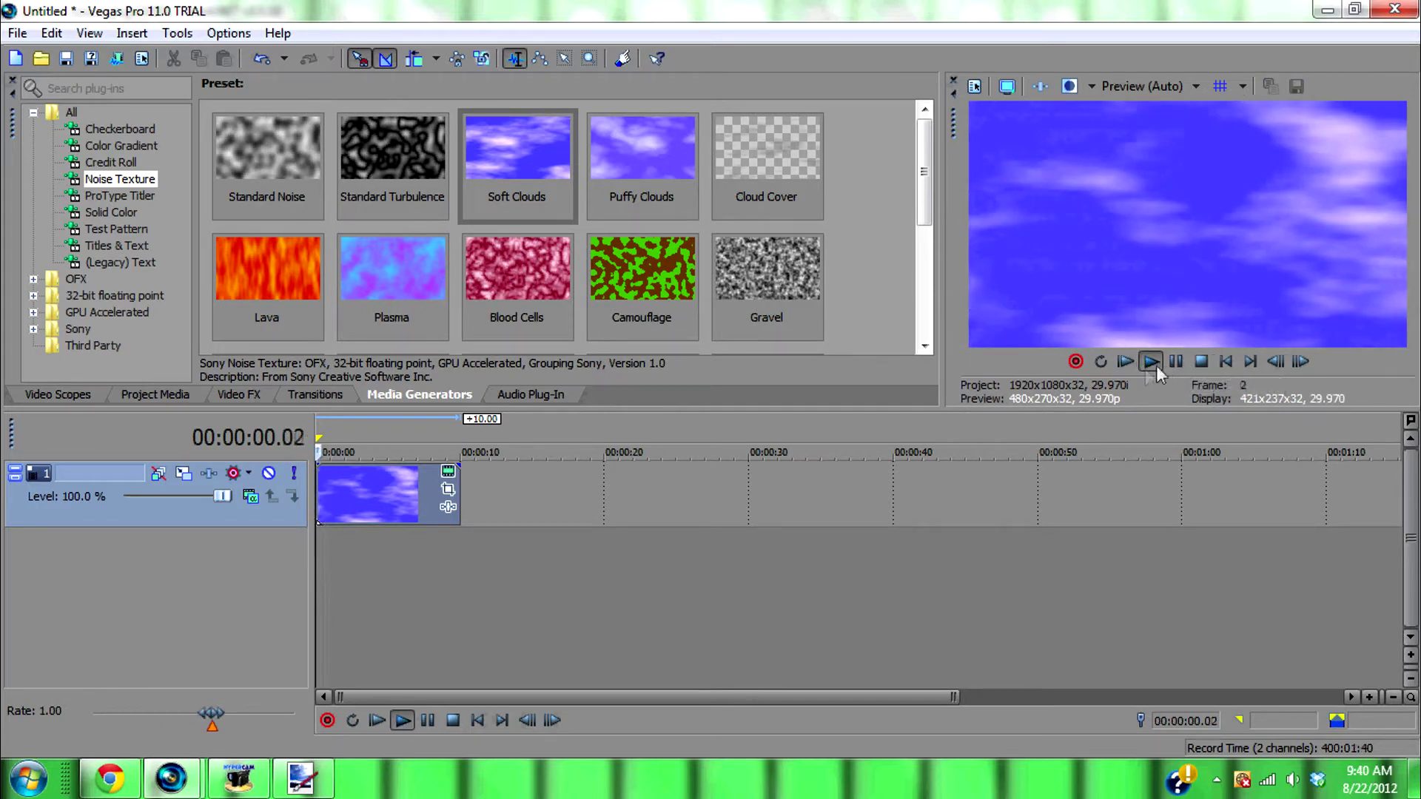
Step: Set the clouds' X offset keyframe at the clip's last frame, 00:00:09.29, to about -2.474 and close the generator settings
{"action": "left_click", "coordinate": [1201, 362]}
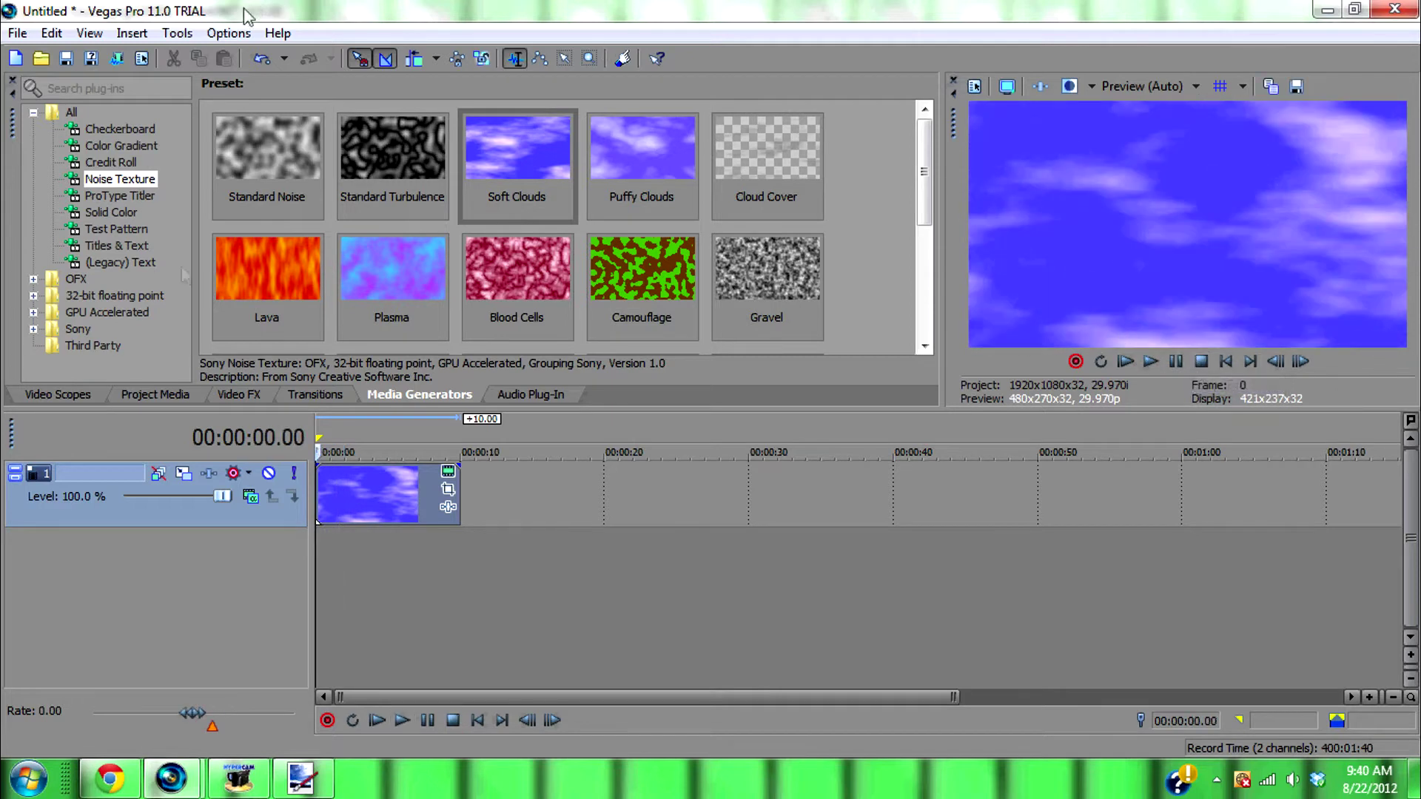
{"action": "left_click", "coordinate": [1149, 361]}
{"action": "left_click", "coordinate": [1201, 362]}
{"action": "left_click", "coordinate": [448, 472]}
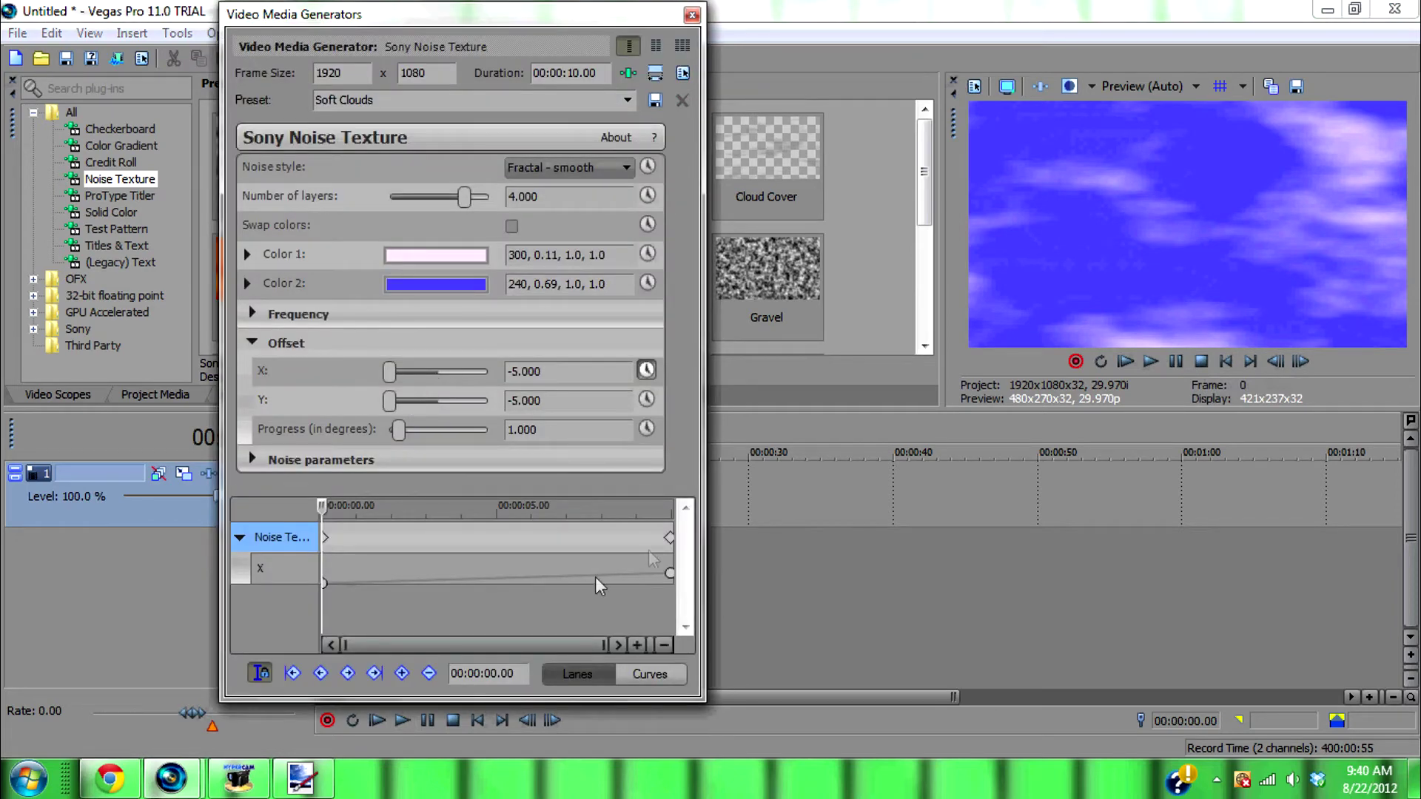
{"action": "left_click", "coordinate": [669, 547]}
{"action": "mouse_move", "coordinate": [389, 372]}
{"action": "left_mouse_down"}
{"action": "mouse_move", "coordinate": [433, 379]}
{"action": "mouse_move", "coordinate": [416, 378]}
{"action": "left_mouse_up"}
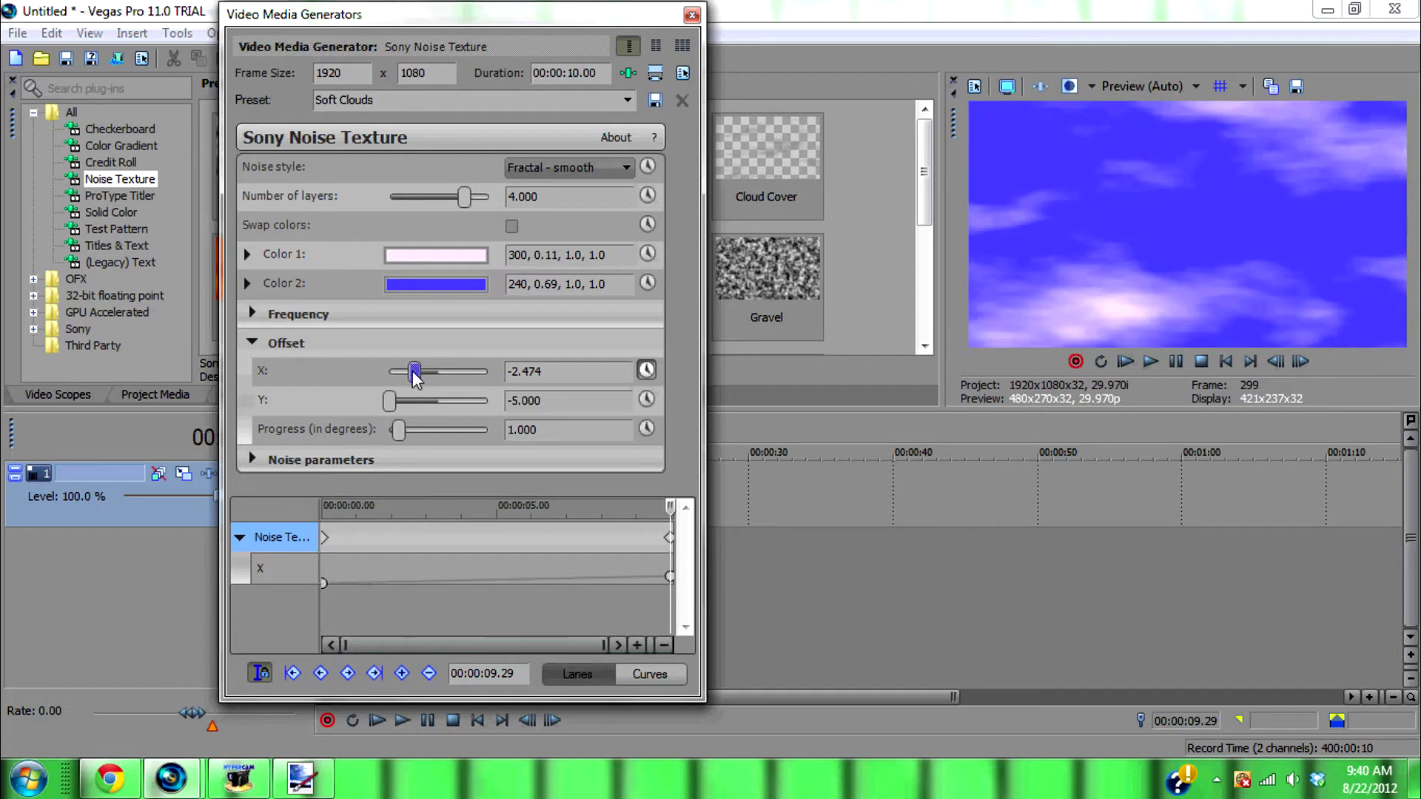
{"action": "left_click", "coordinate": [691, 16]}
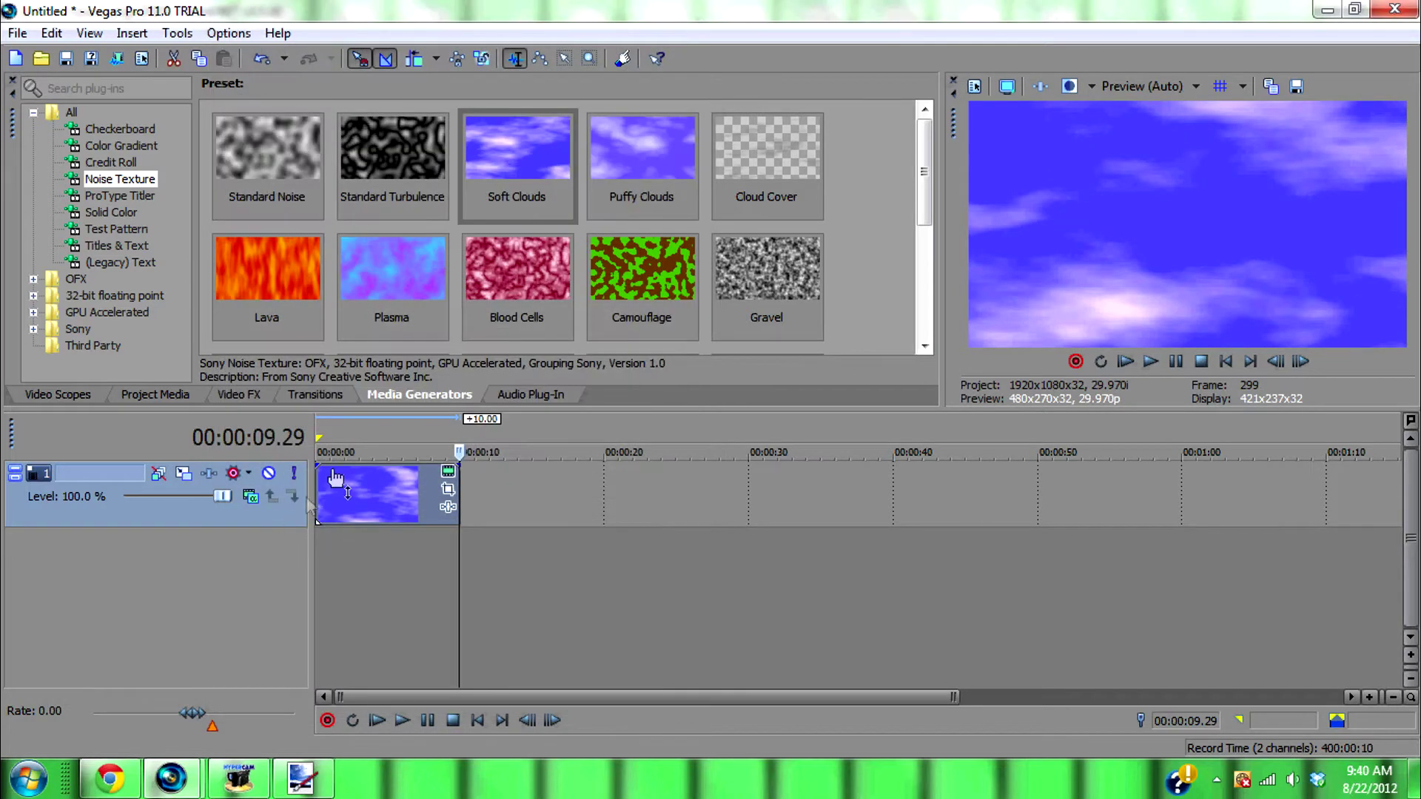
Step: Play the opening of the cloud clip repeatedly from the start to judge the drift speed with the reduced offset
{"action": "key", "text": "ctrl+Home"}
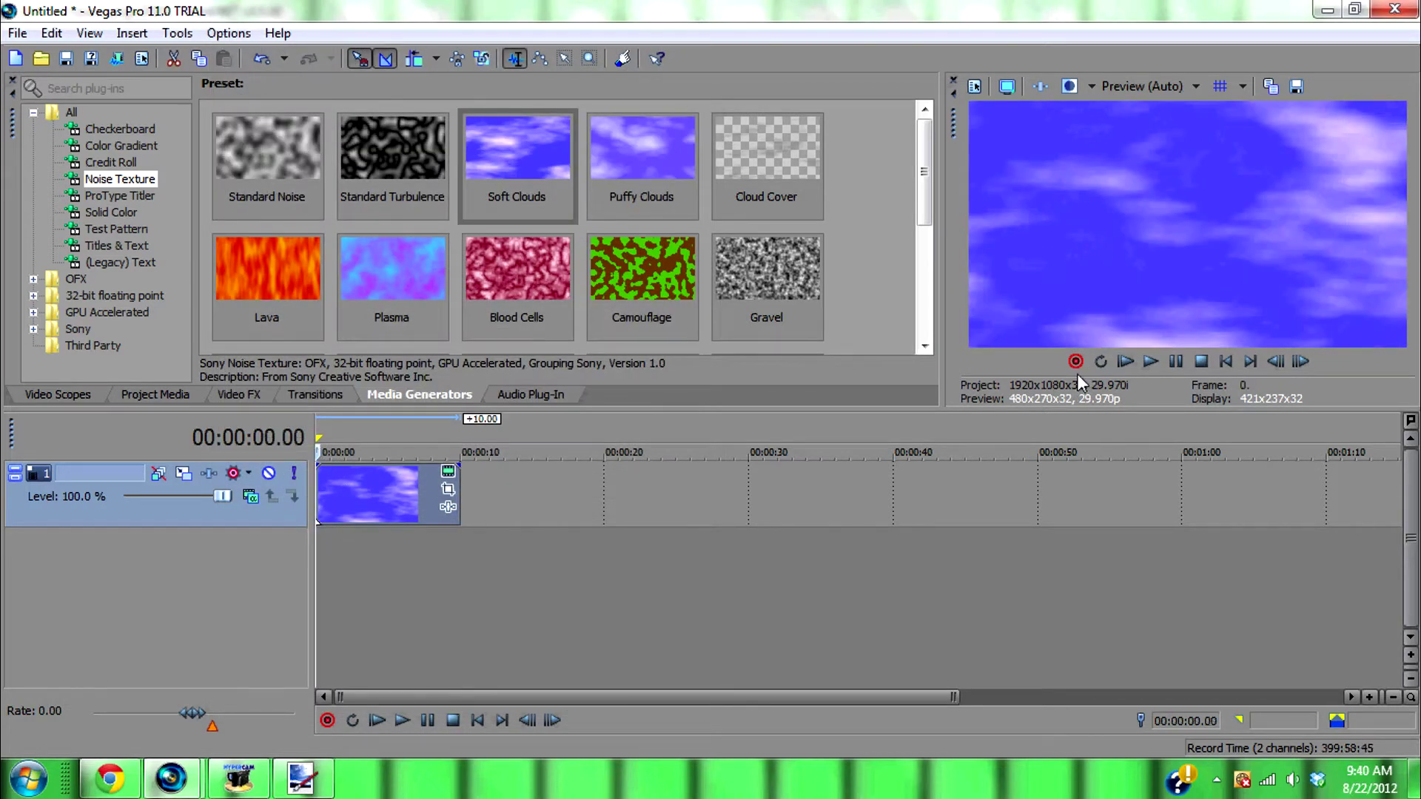
{"action": "left_click", "coordinate": [1149, 361]}
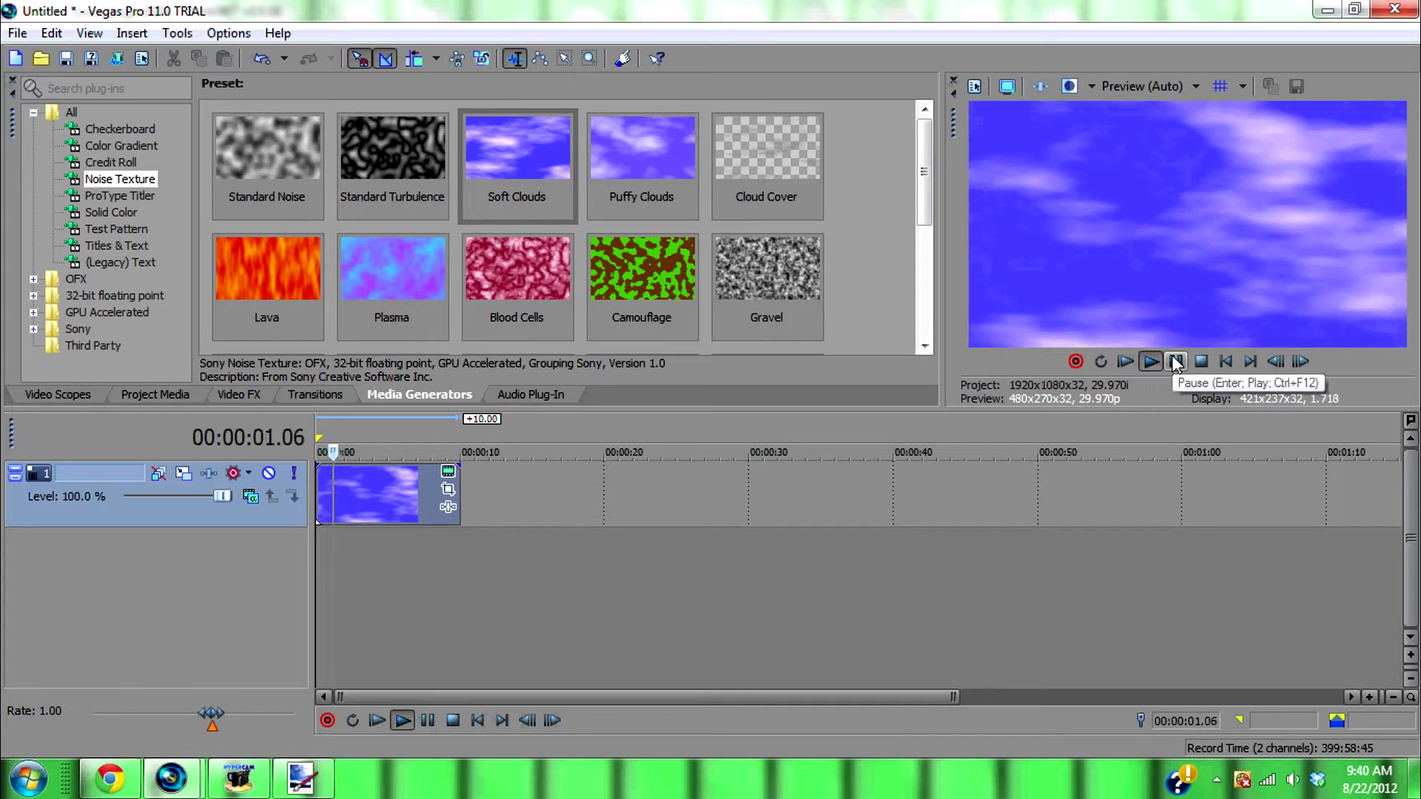
{"action": "left_click", "coordinate": [1198, 361]}
{"action": "left_click", "coordinate": [1149, 362]}
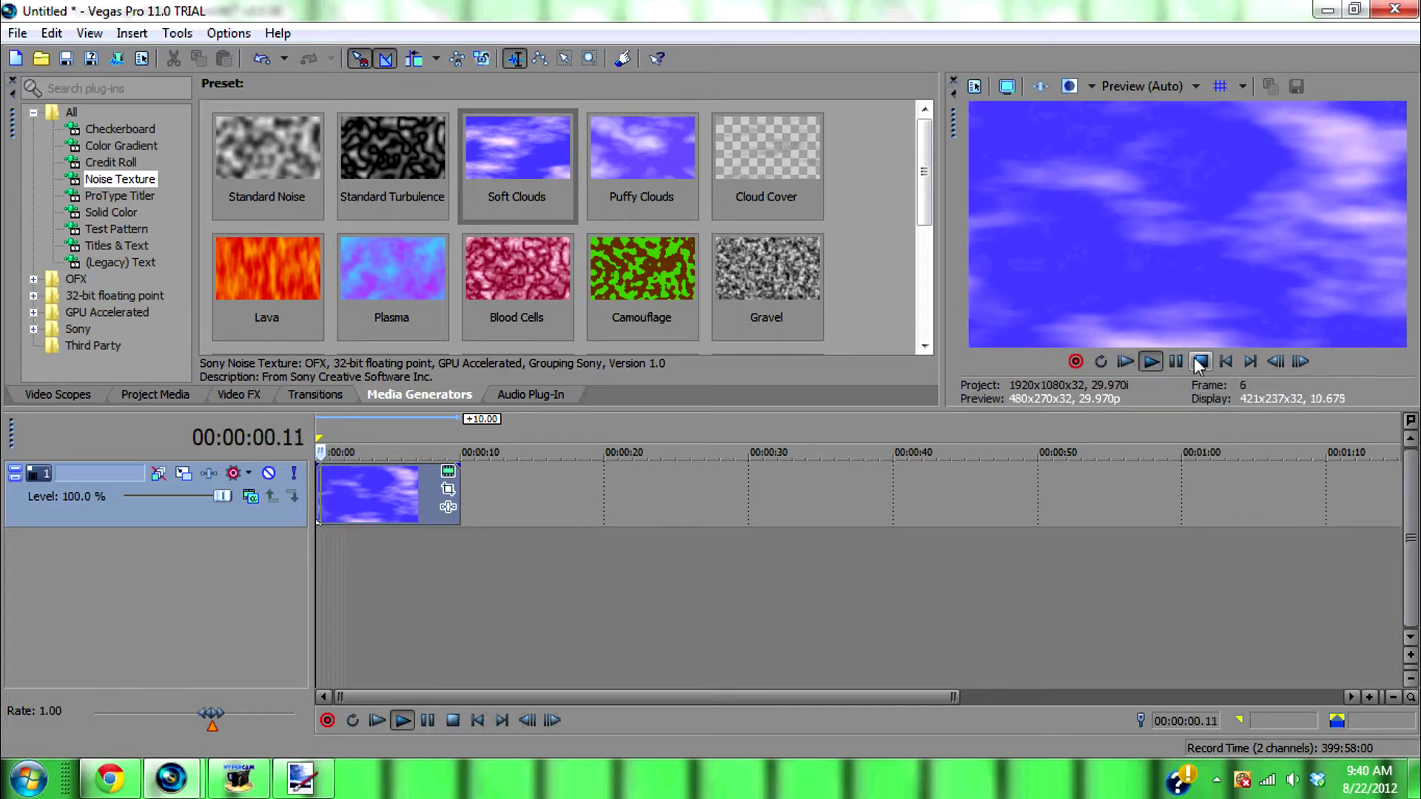
{"action": "left_click", "coordinate": [1202, 362]}
{"action": "left_click", "coordinate": [1150, 362]}
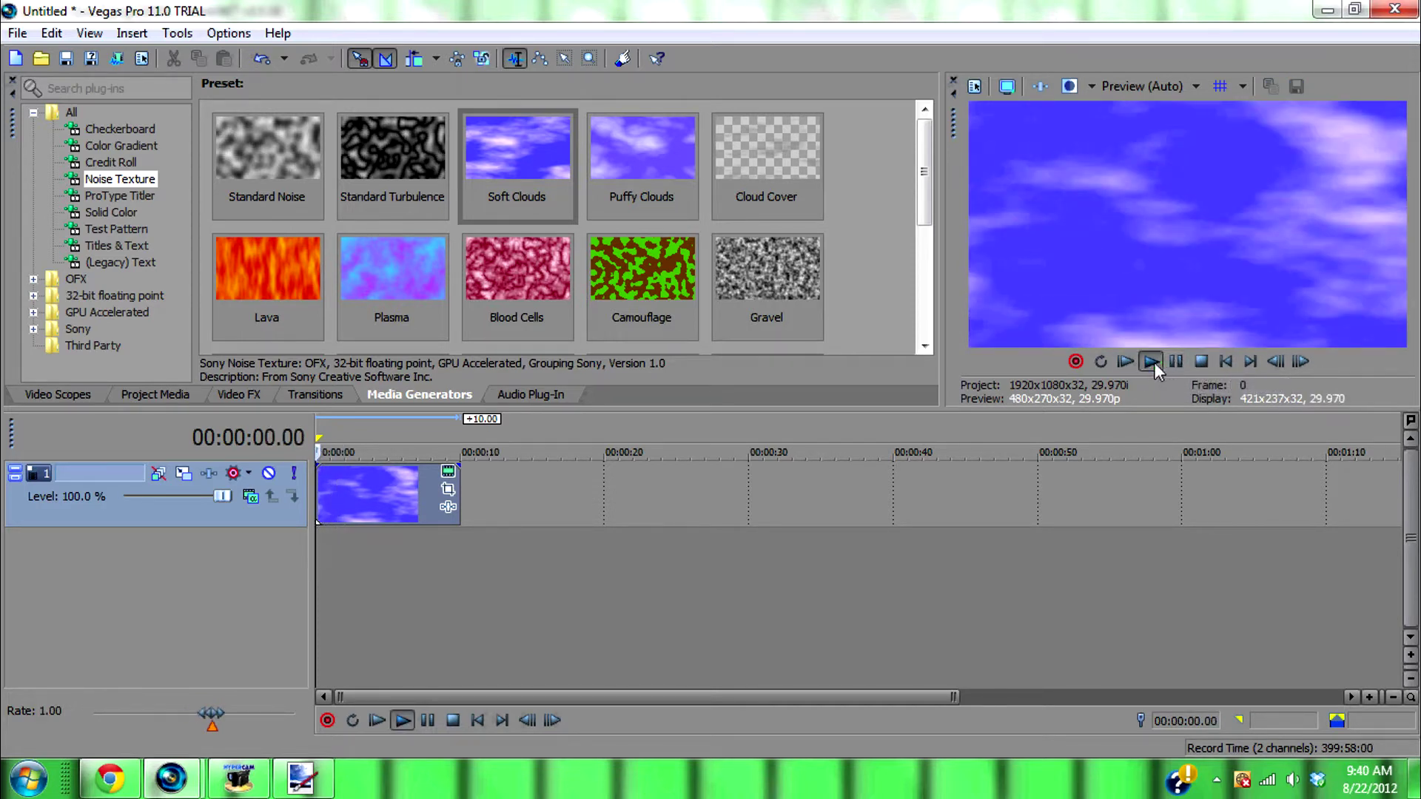
{"action": "left_click", "coordinate": [1200, 362]}
{"action": "left_click", "coordinate": [1150, 362]}
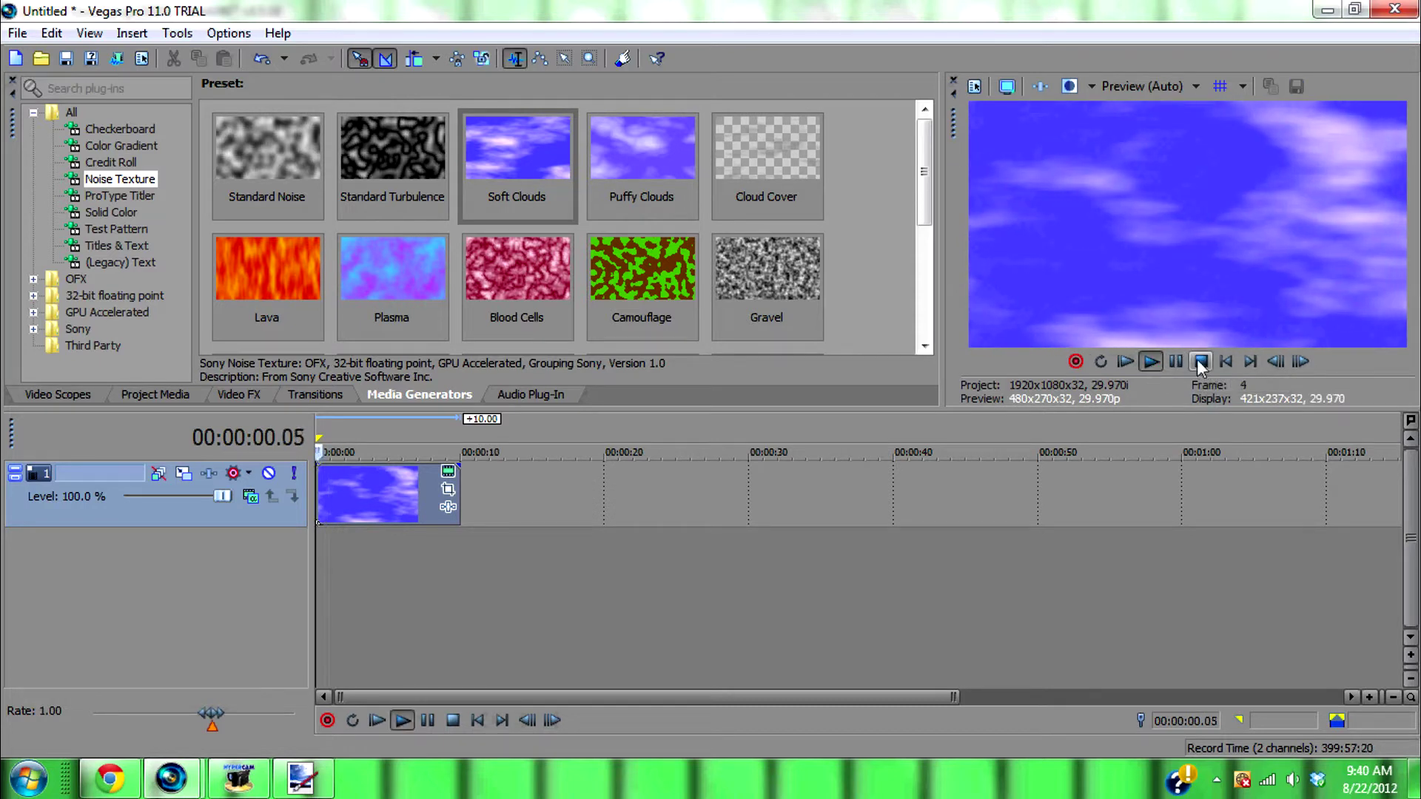
{"action": "left_click", "coordinate": [1200, 362]}
{"action": "left_click", "coordinate": [1149, 363]}
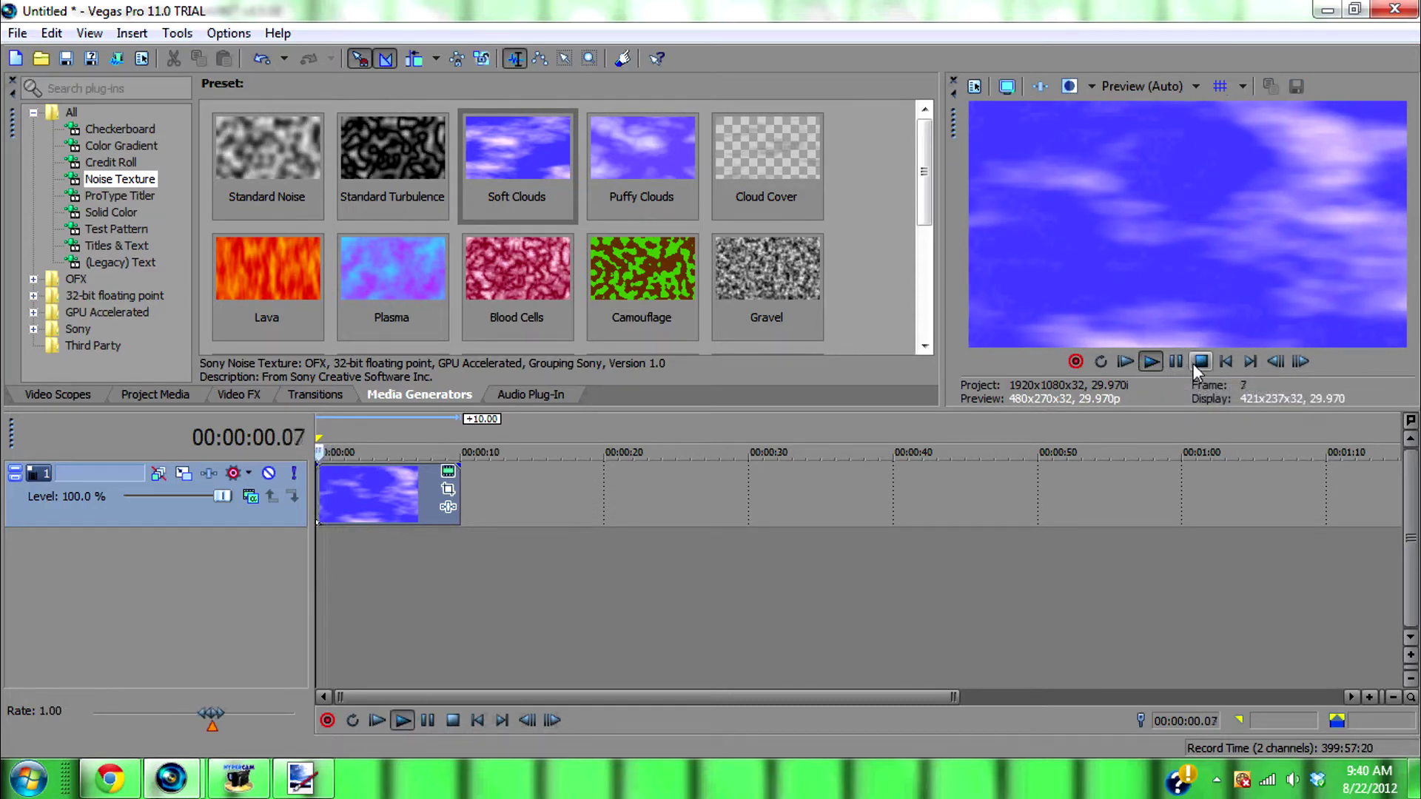
{"action": "left_click", "coordinate": [1198, 362]}
{"action": "left_click", "coordinate": [1161, 361]}
{"action": "left_click", "coordinate": [1201, 362]}
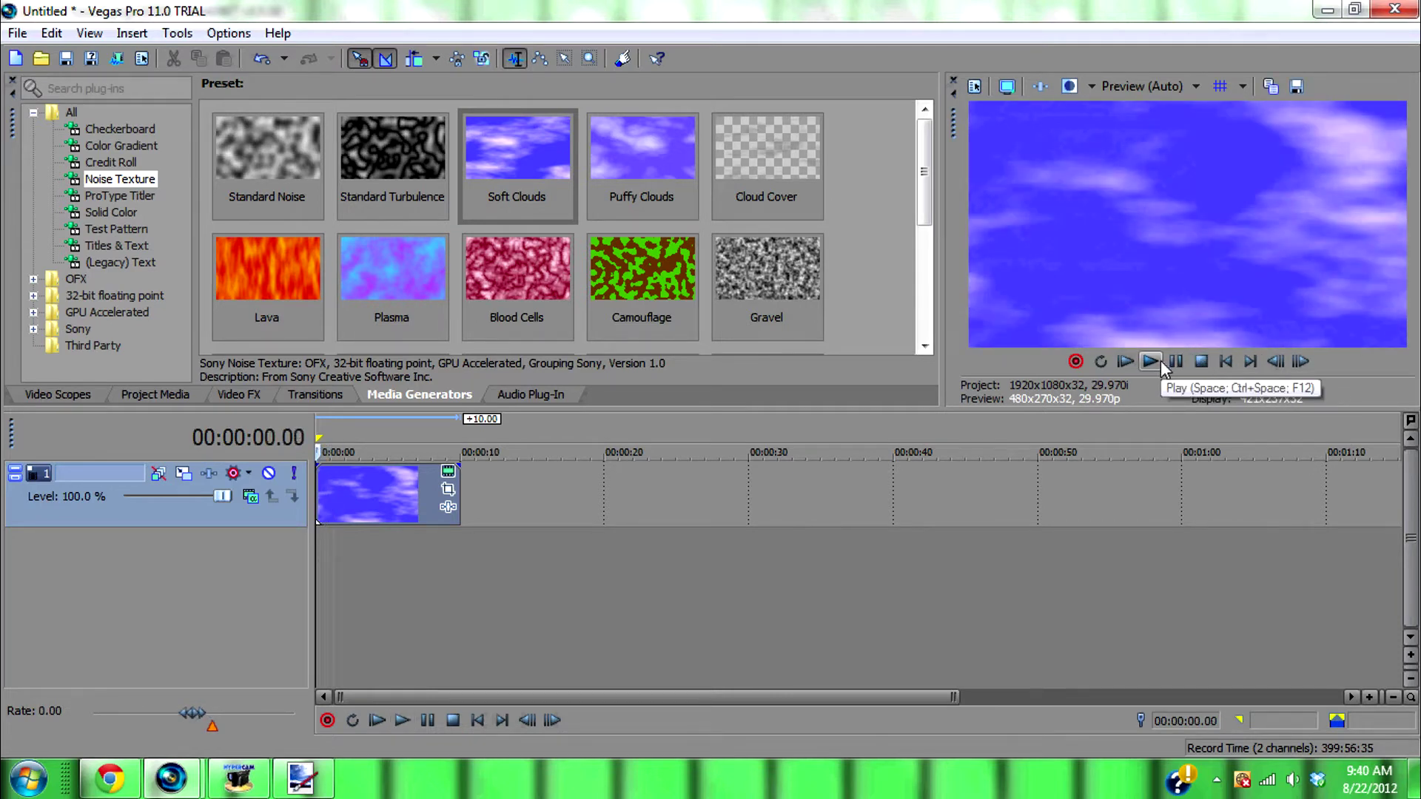
{"action": "left_click", "coordinate": [1161, 361]}
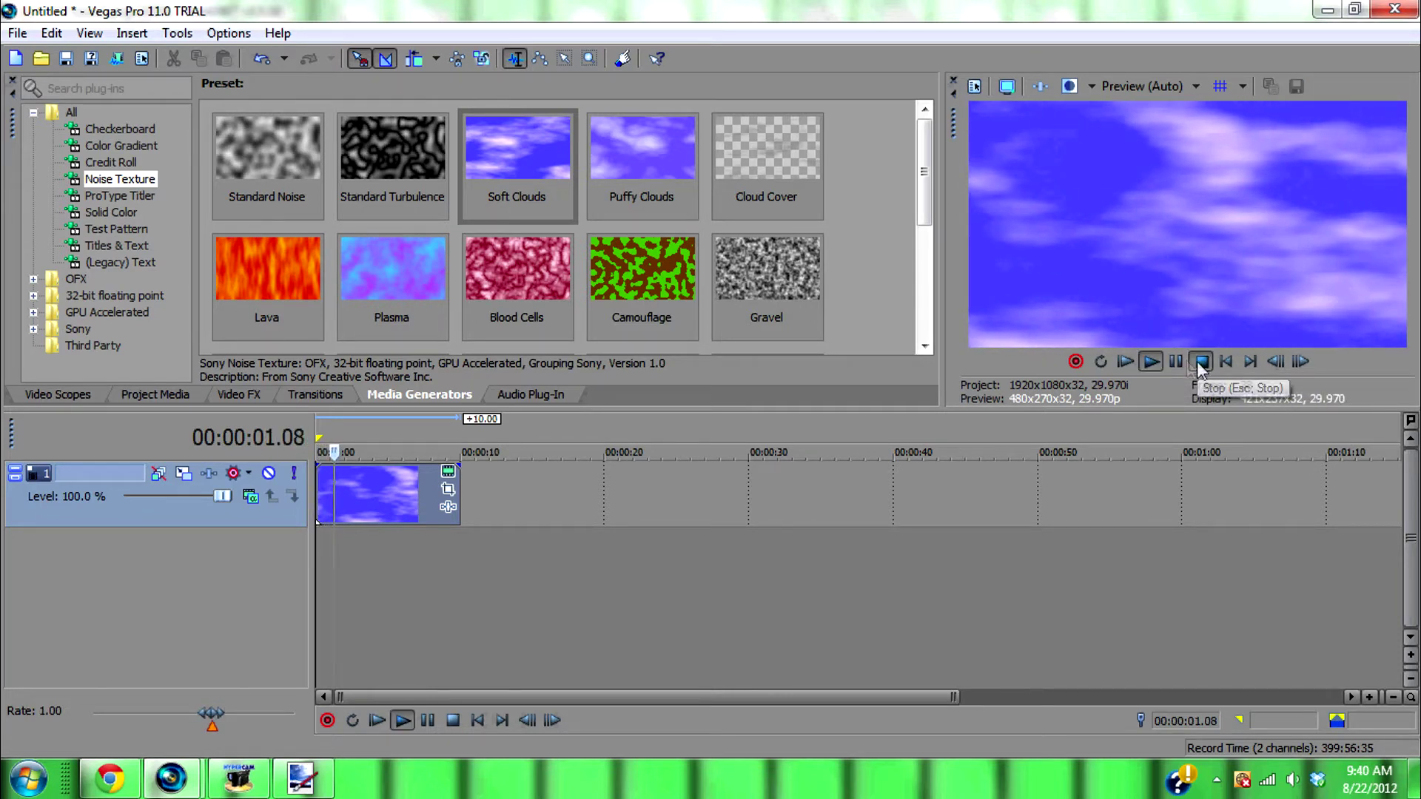
{"action": "left_click", "coordinate": [1198, 362]}
Step: Show the project media and insert an empty video track above the cloud track, with the timeline zoomed in
{"action": "left_click", "coordinate": [155, 395]}
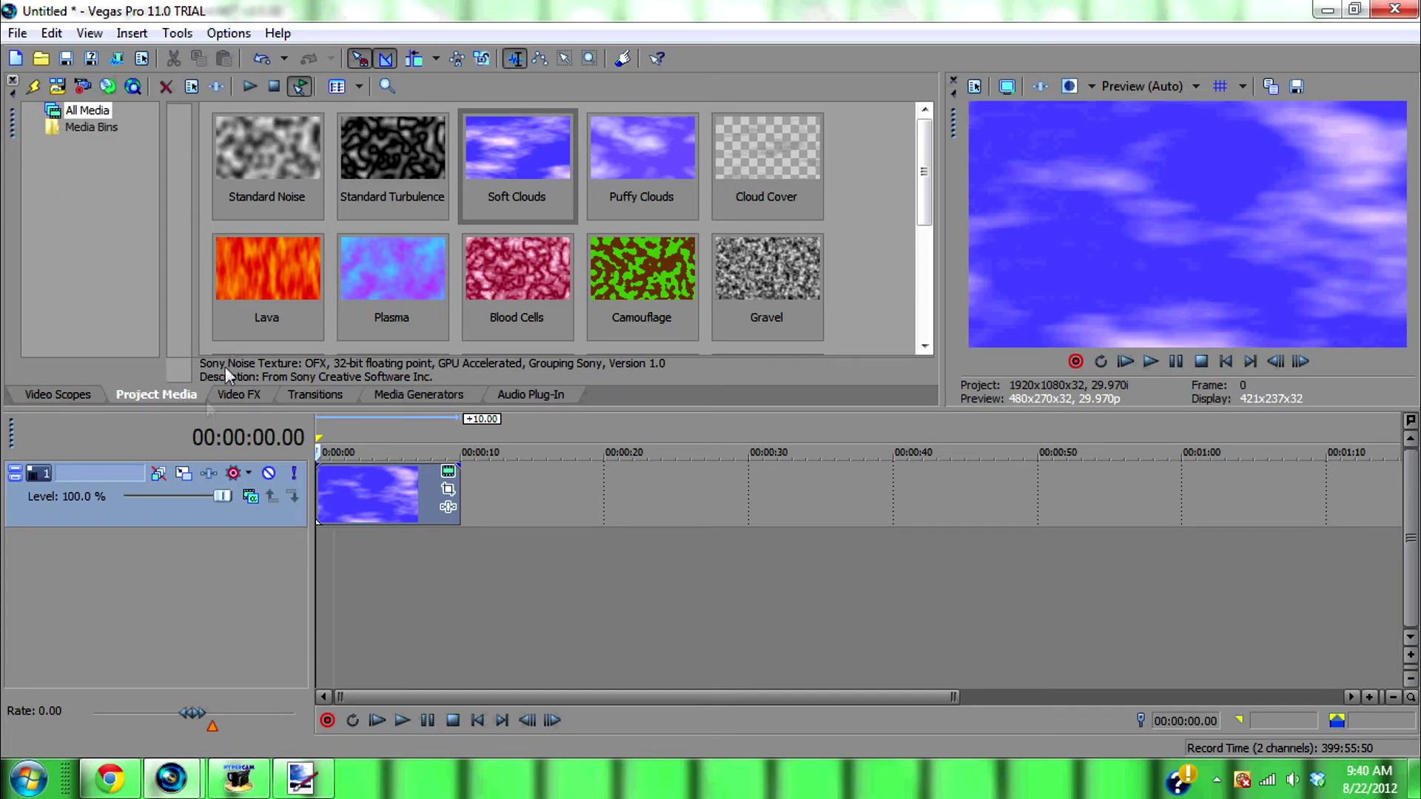
{"action": "right_click", "coordinate": [608, 488]}
{"action": "left_click", "coordinate": [636, 530]}
{"action": "scroll", "coordinate": [560, 544], "scroll_direction": "up", "scroll_amount": 5}
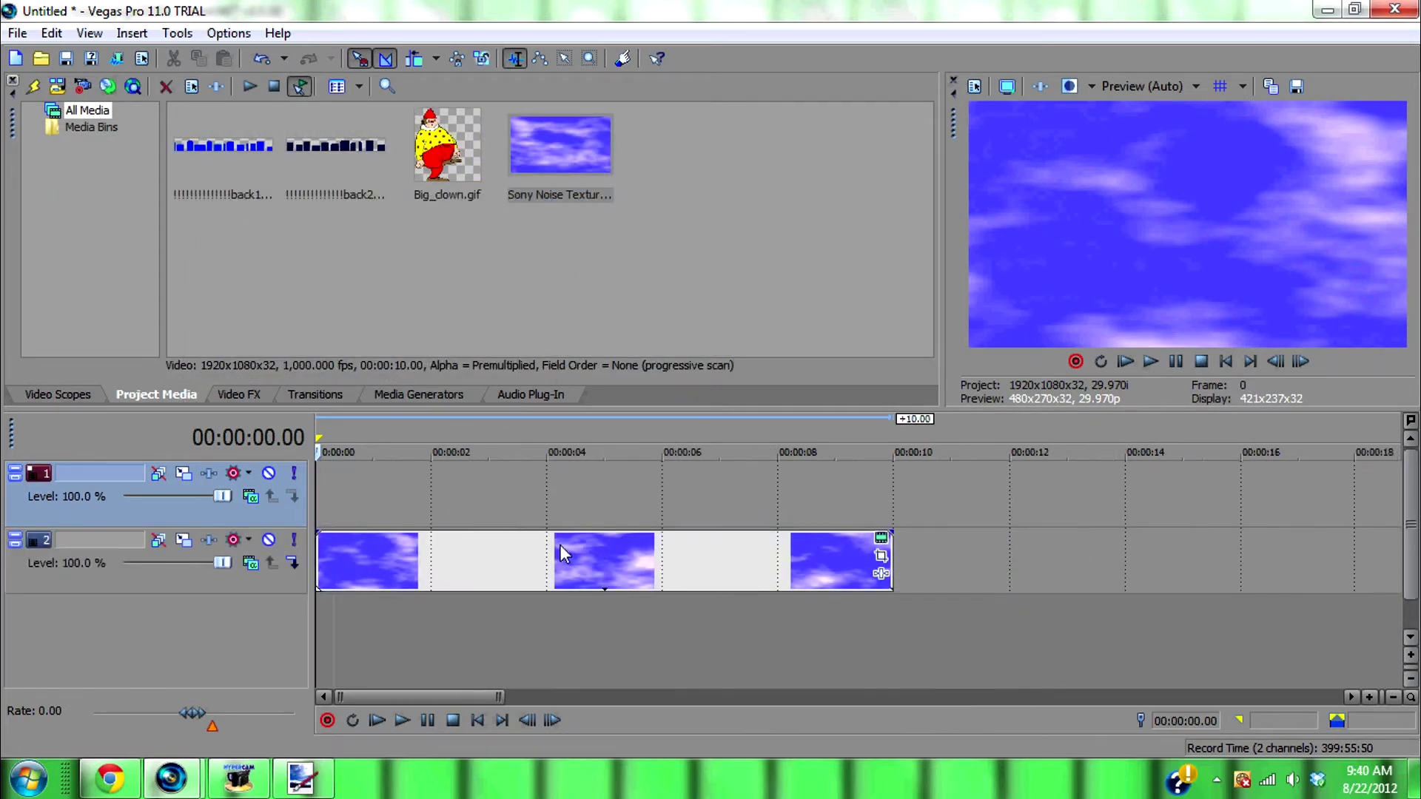
Step: Place the dark skyline image back2 at the start of the empty track, extended to the clouds' end, and preview the result
{"action": "left_click", "coordinate": [222, 146]}
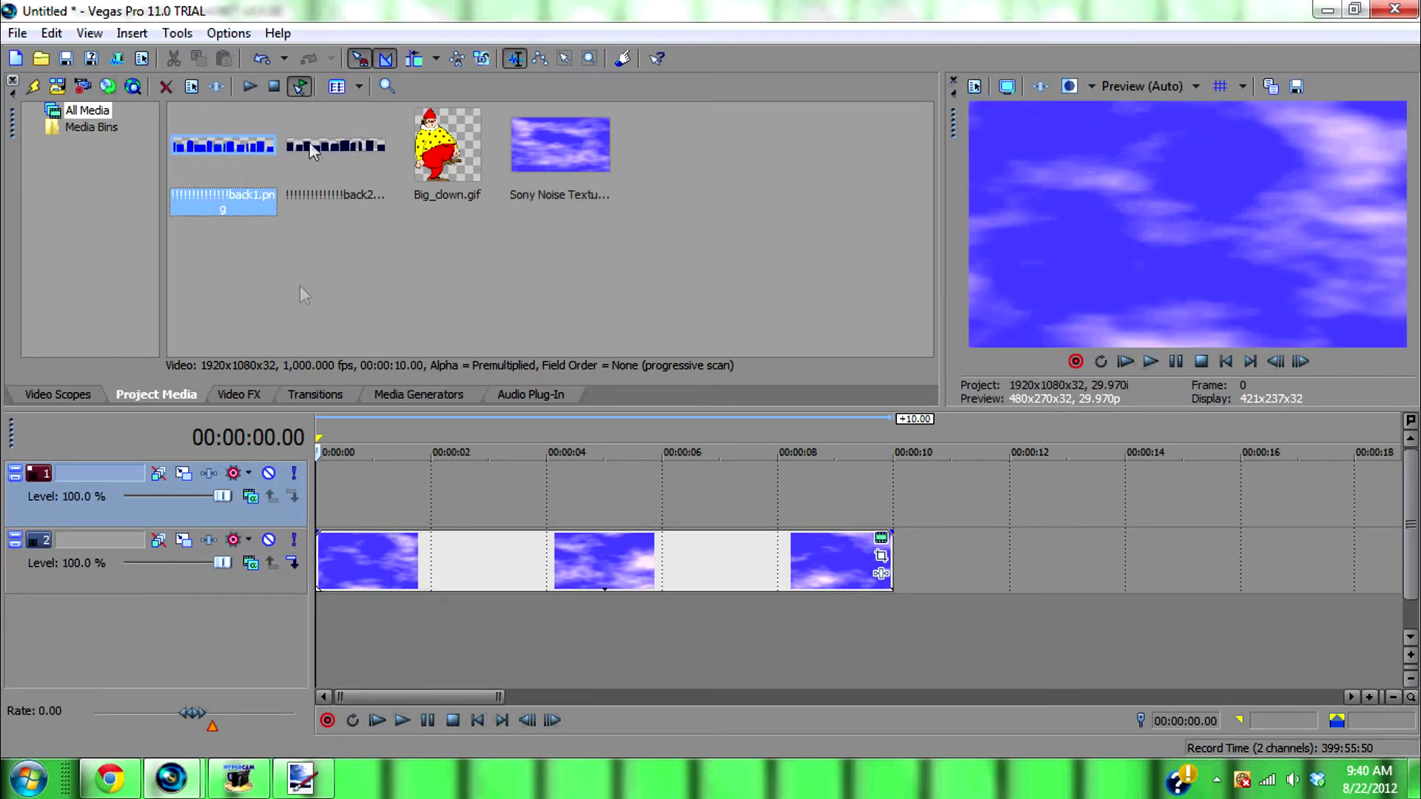
{"action": "right_click", "coordinate": [281, 509]}
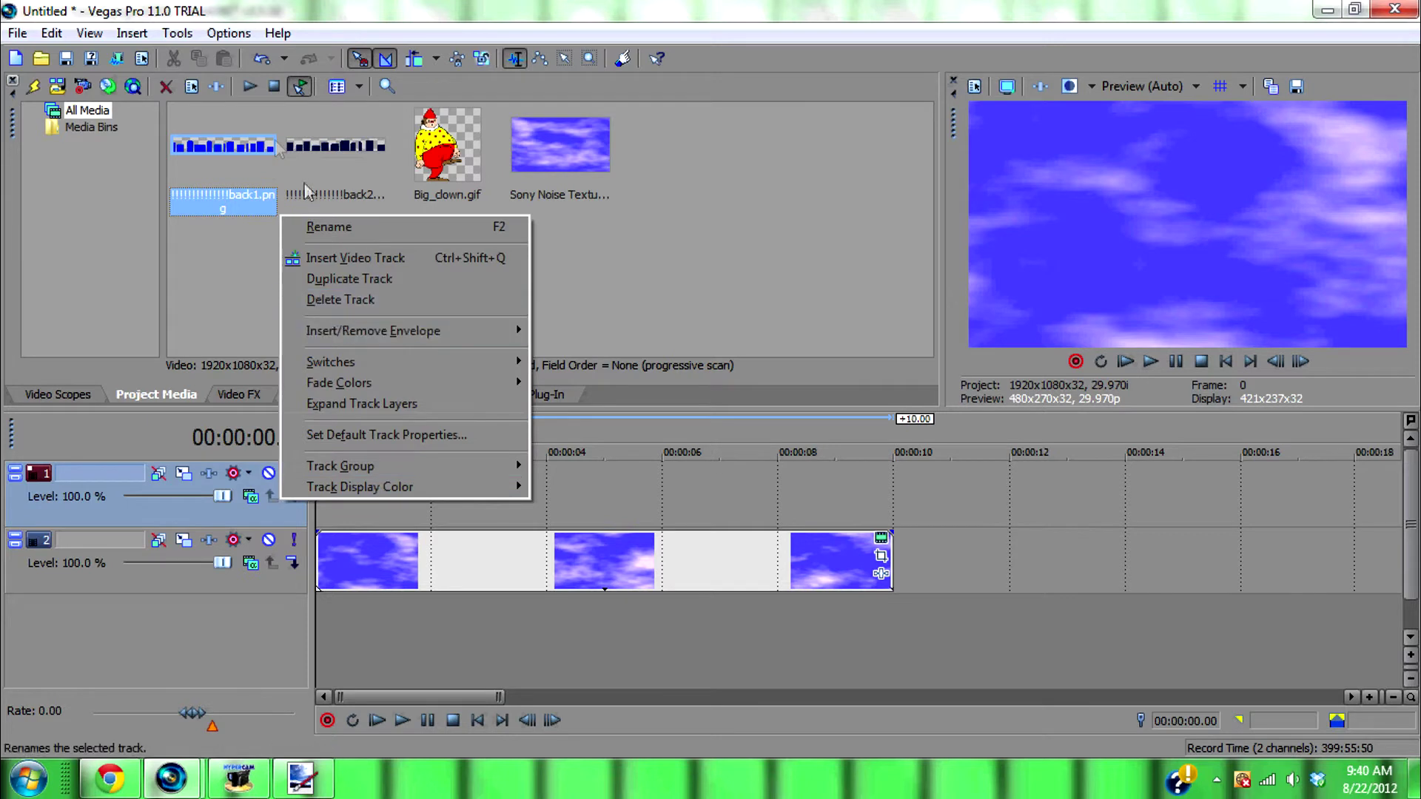
{"action": "left_click", "coordinate": [266, 195]}
{"action": "left_click_drag", "start_coordinate": [330, 159], "coordinate": [318, 501]}
{"action": "left_click_drag", "start_coordinate": [599, 478], "coordinate": [892, 481]}
{"action": "left_click", "coordinate": [1149, 362]}
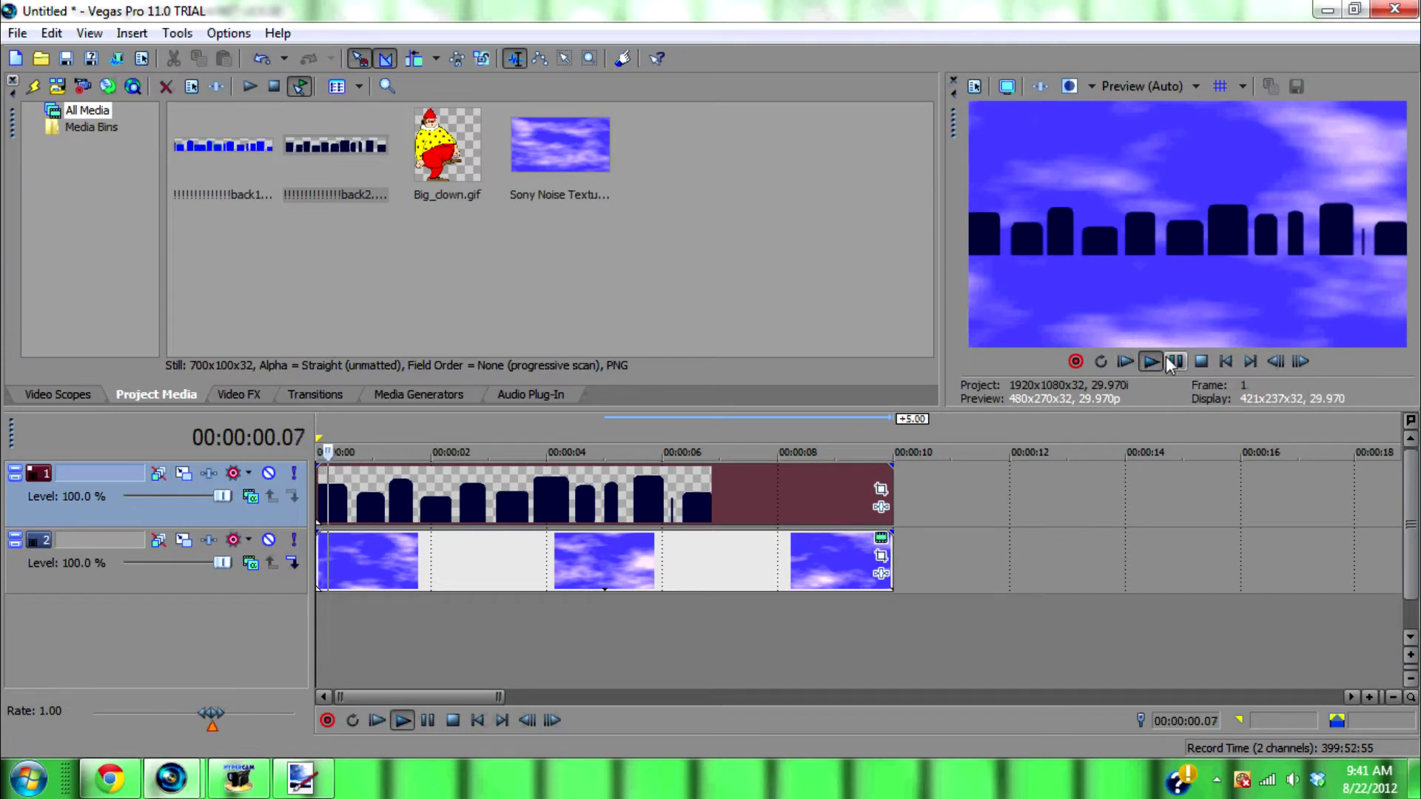
{"action": "left_click", "coordinate": [1151, 362]}
{"action": "left_click", "coordinate": [1157, 363]}
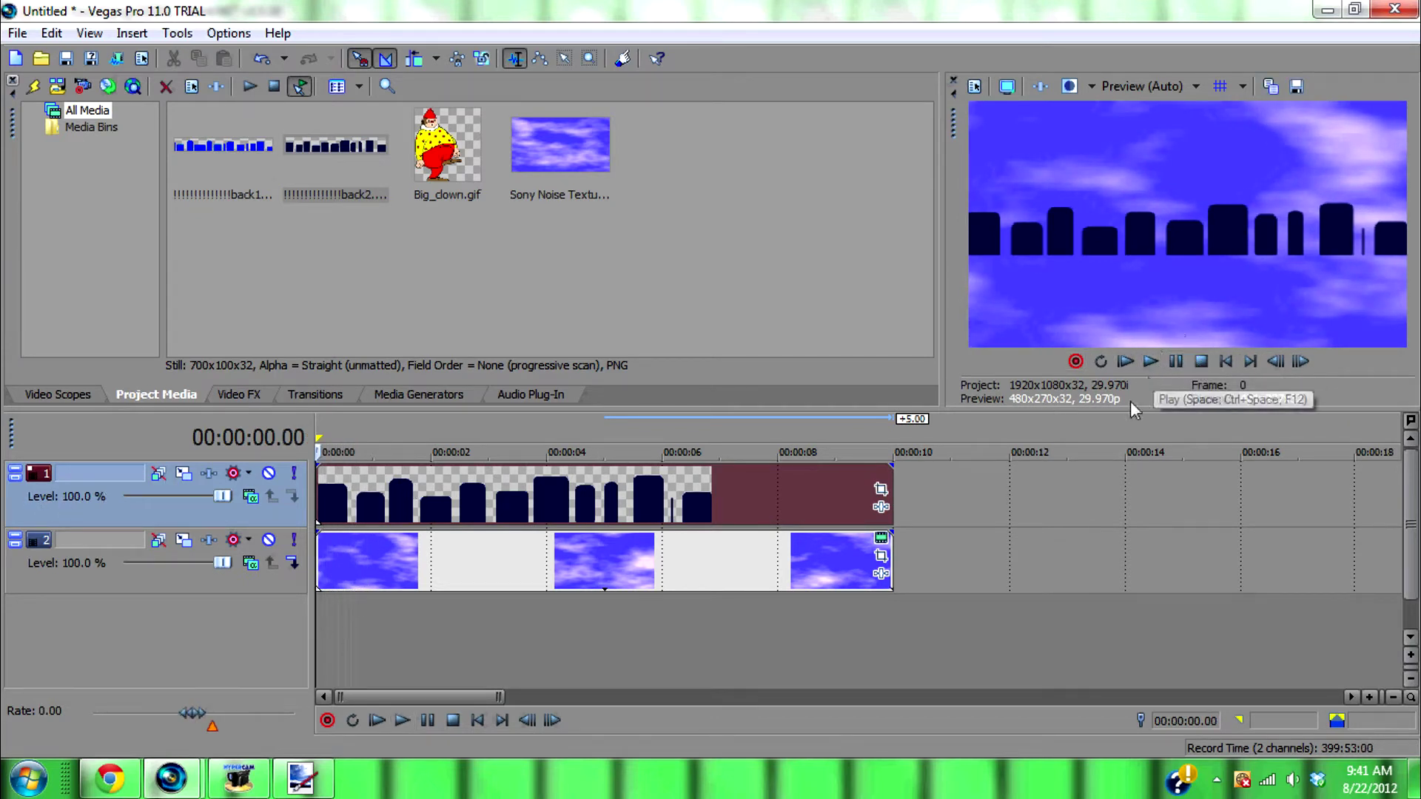
{"action": "left_click", "coordinate": [1149, 362]}
{"action": "left_click", "coordinate": [1200, 362]}
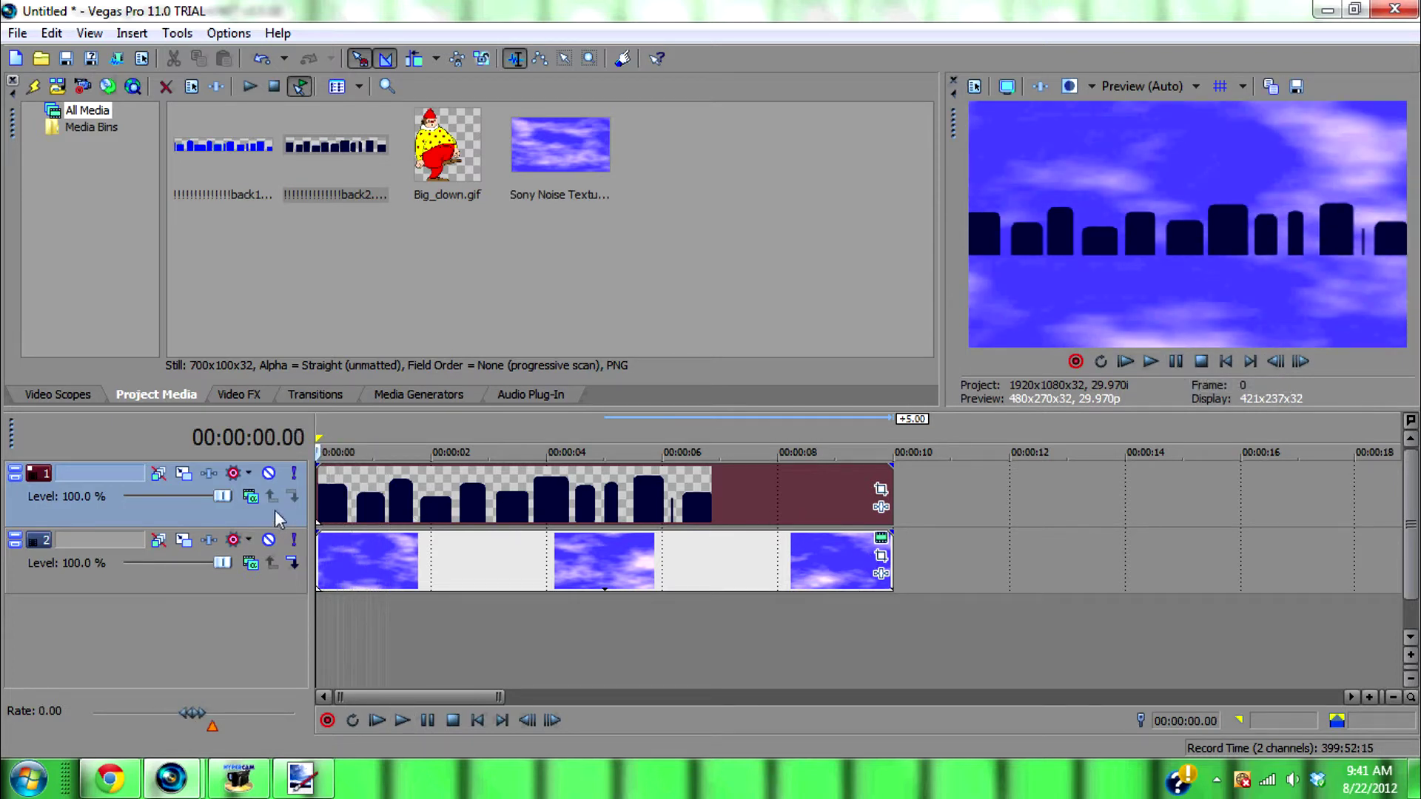
Step: In track 1's Track Motion, enlarge the skyline to about 8,600 by 4,347 and shift it horizontally to about X 2,732 at the first frame
{"action": "left_click", "coordinate": [184, 474]}
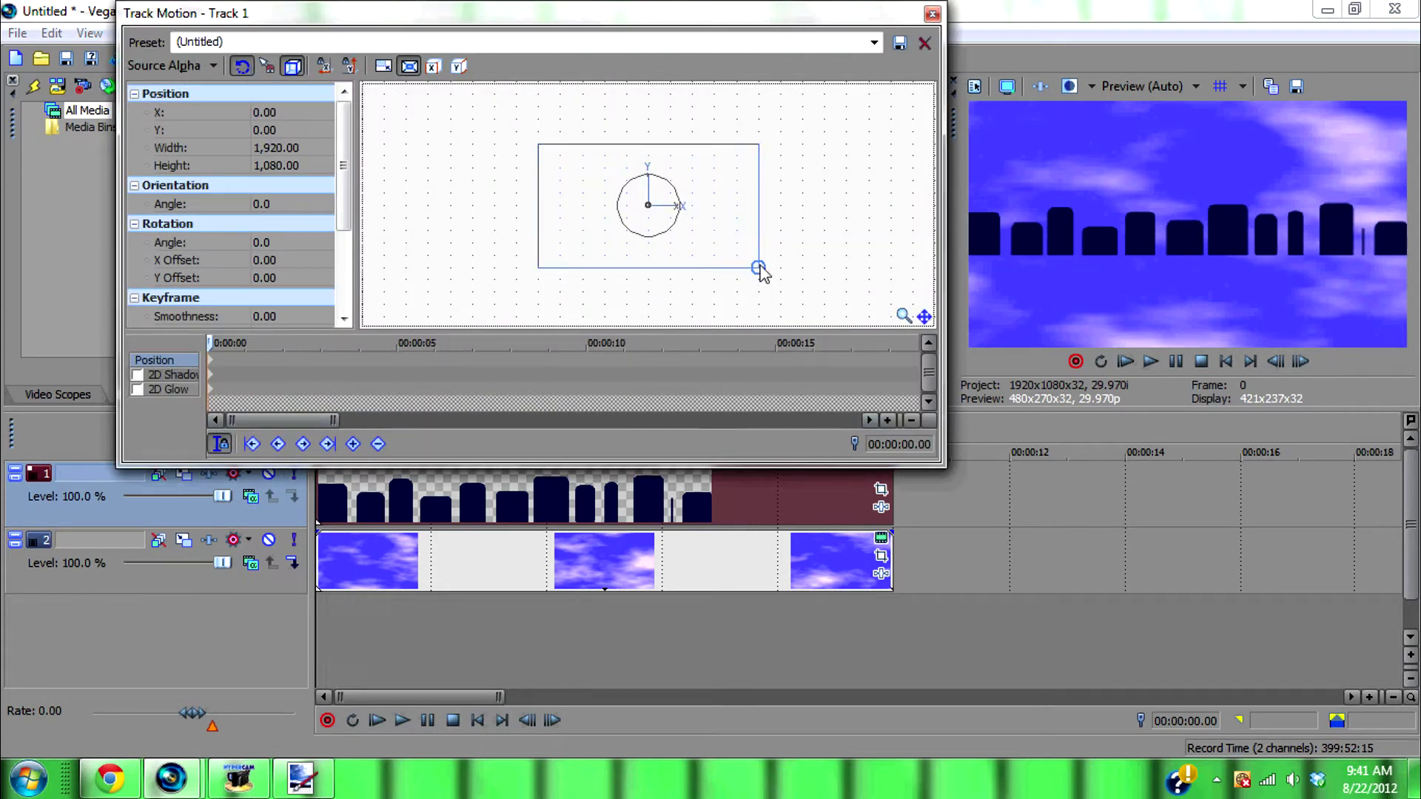
{"action": "left_click_drag", "start_coordinate": [760, 268], "coordinate": [1146, 460]}
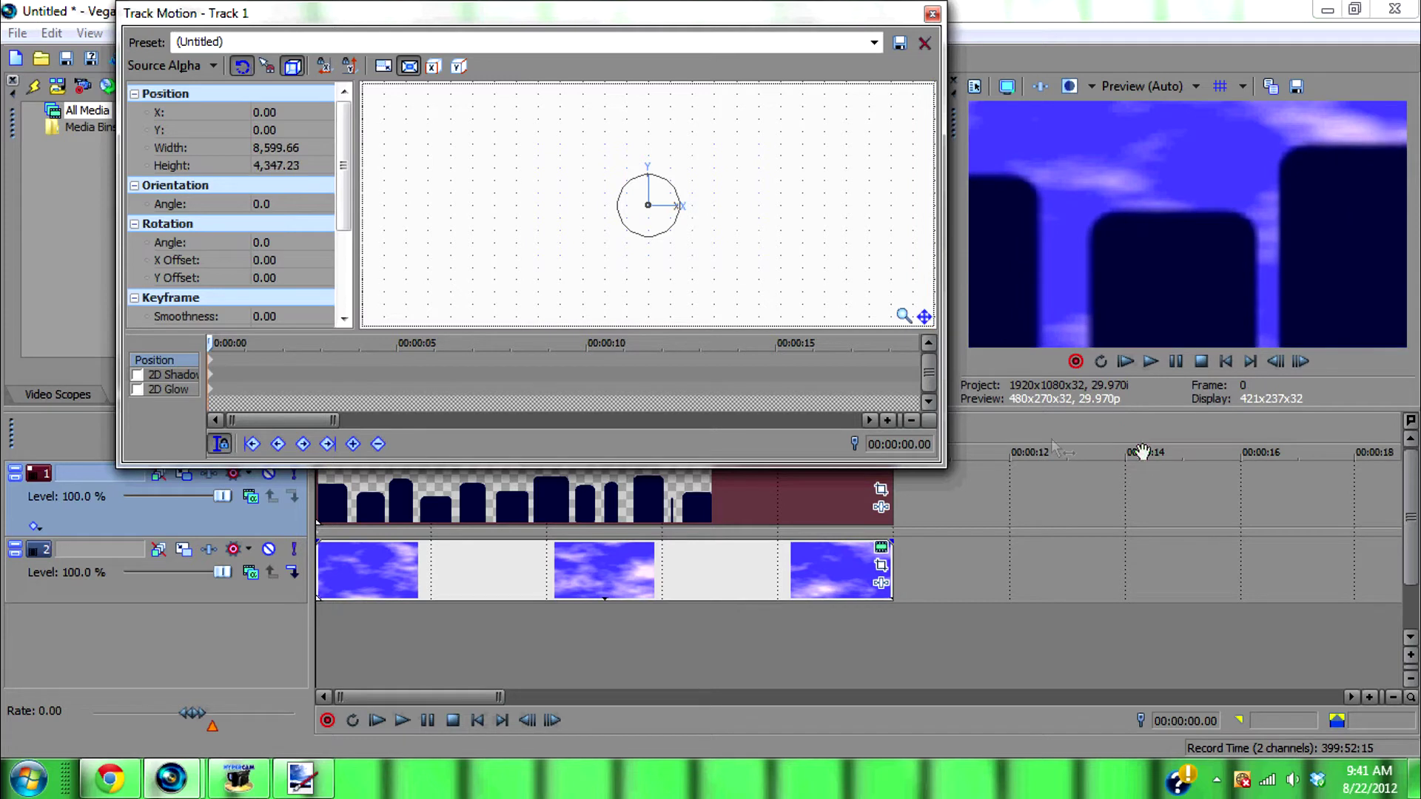
{"action": "left_click", "coordinate": [218, 363]}
{"action": "left_click_drag", "start_coordinate": [415, 255], "coordinate": [728, 259]}
{"action": "left_click_drag", "start_coordinate": [620, 199], "coordinate": [624, 194]}
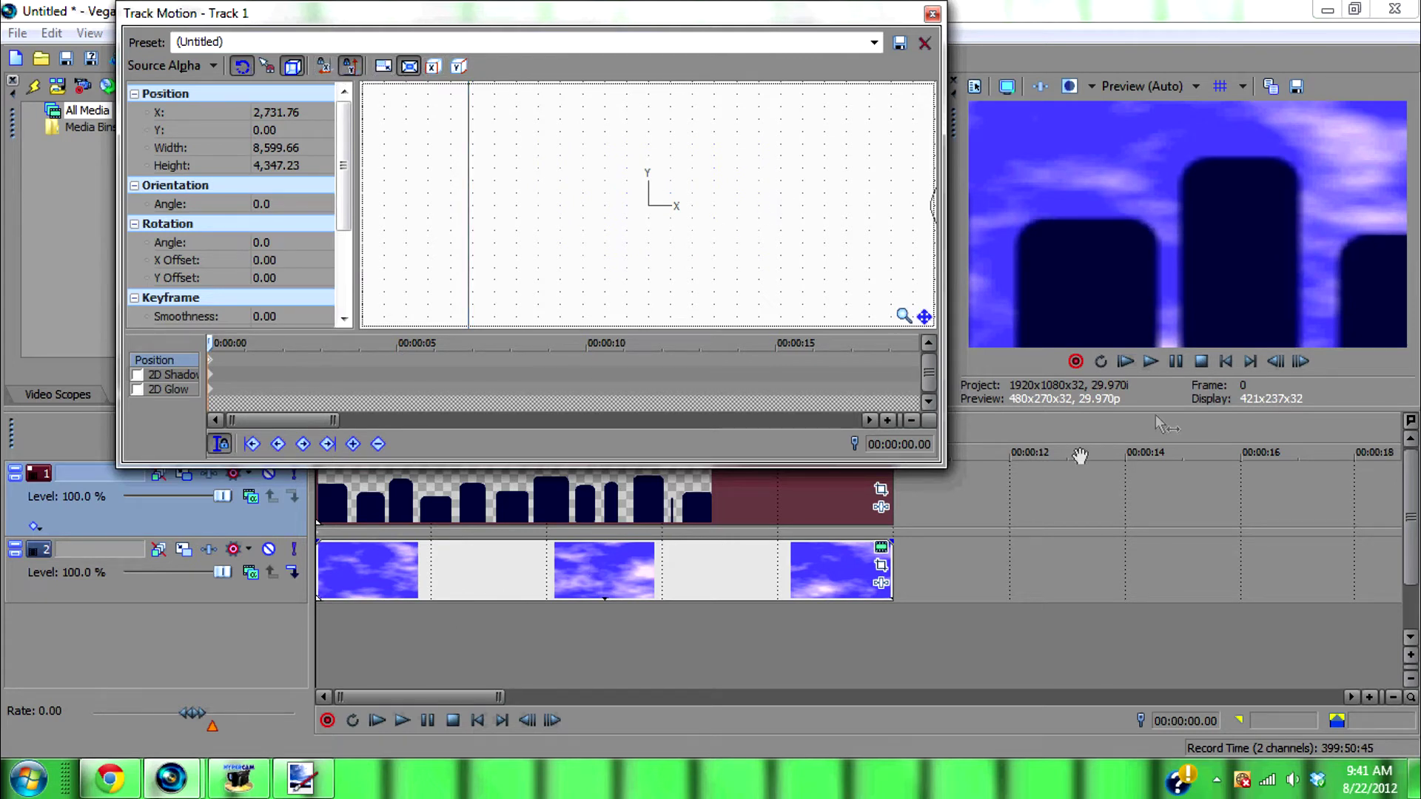
Step: Add a track motion keyframe at 00:00:09.29 with the skyline shifted horizontally to about X 1,116
{"action": "left_click", "coordinate": [892, 487]}
{"action": "left_click", "coordinate": [1270, 361]}
{"action": "left_click_drag", "start_coordinate": [827, 225], "coordinate": [668, 216]}
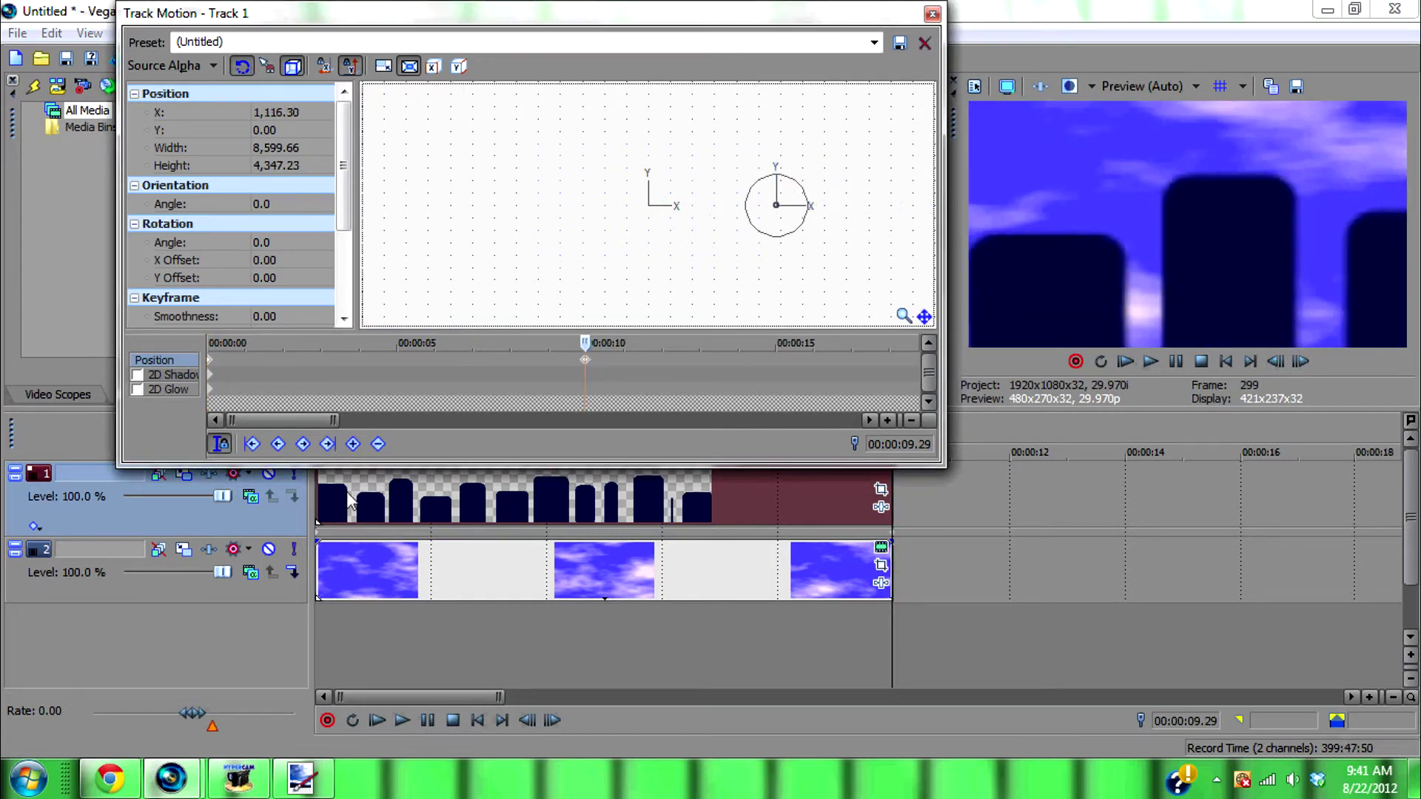
Step: Play the scene from the start, muting the cloud and skyline tracks in turn to inspect each layer's motion separately
{"action": "left_click", "coordinate": [316, 495]}
{"action": "left_click", "coordinate": [318, 489]}
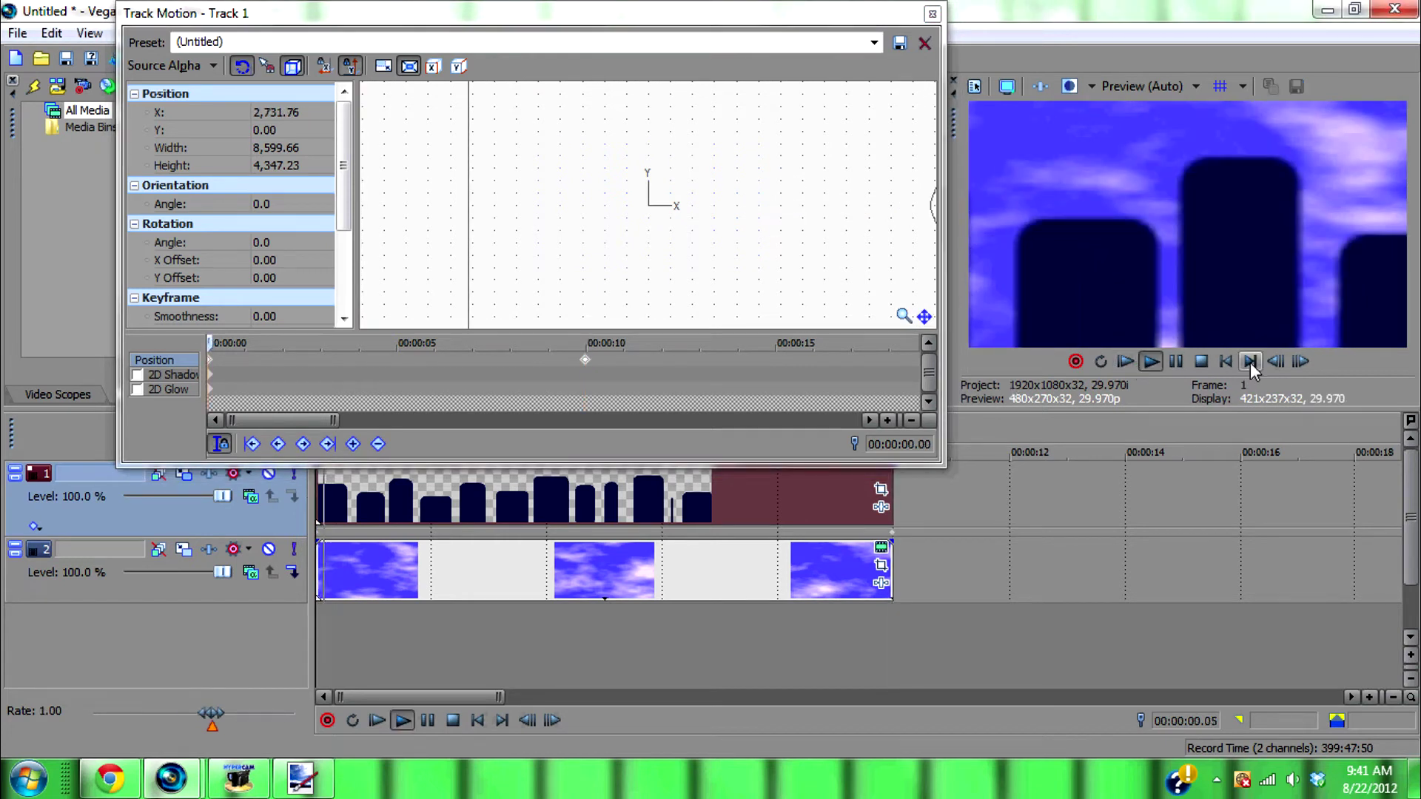
{"action": "left_click", "coordinate": [1150, 363]}
{"action": "left_click", "coordinate": [1151, 363]}
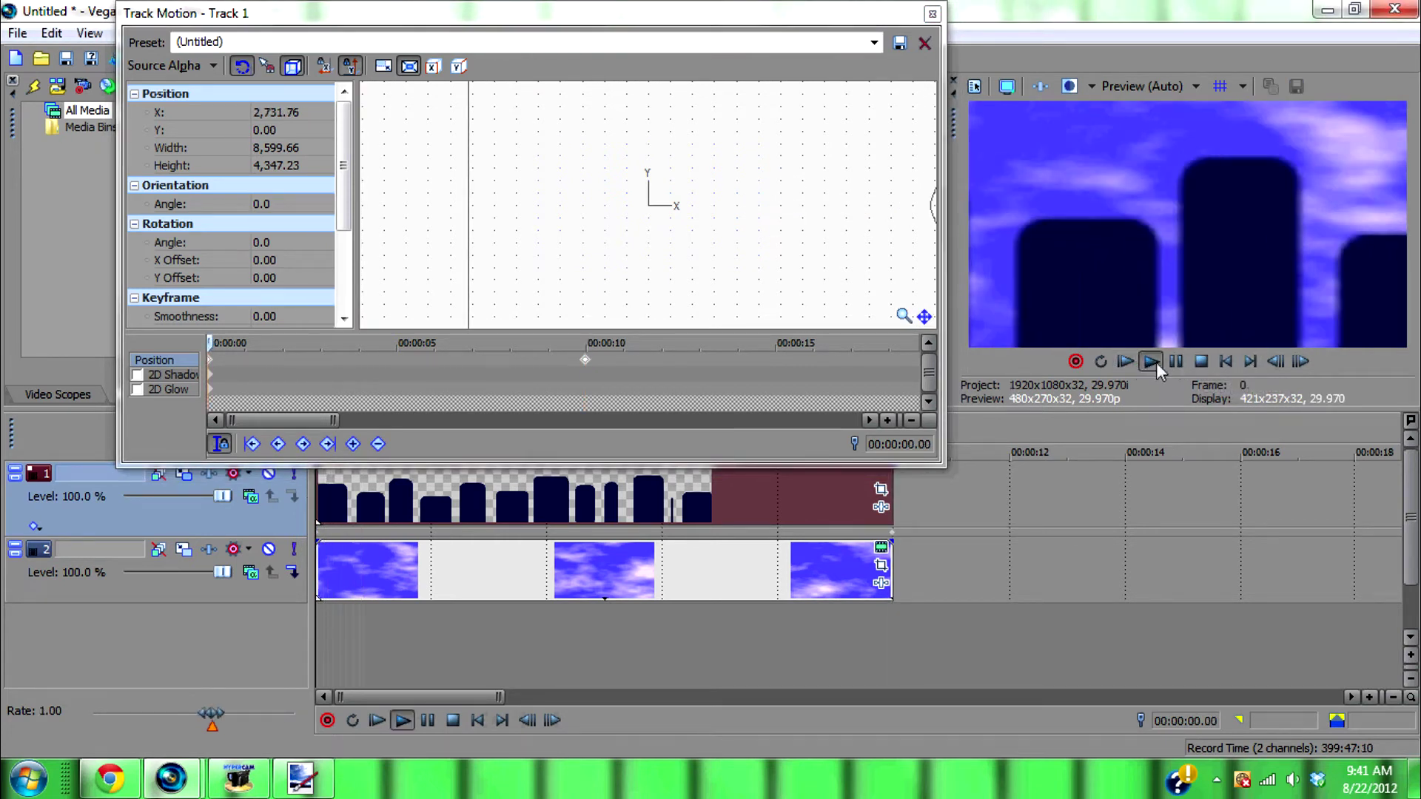
{"action": "left_click", "coordinate": [270, 549]}
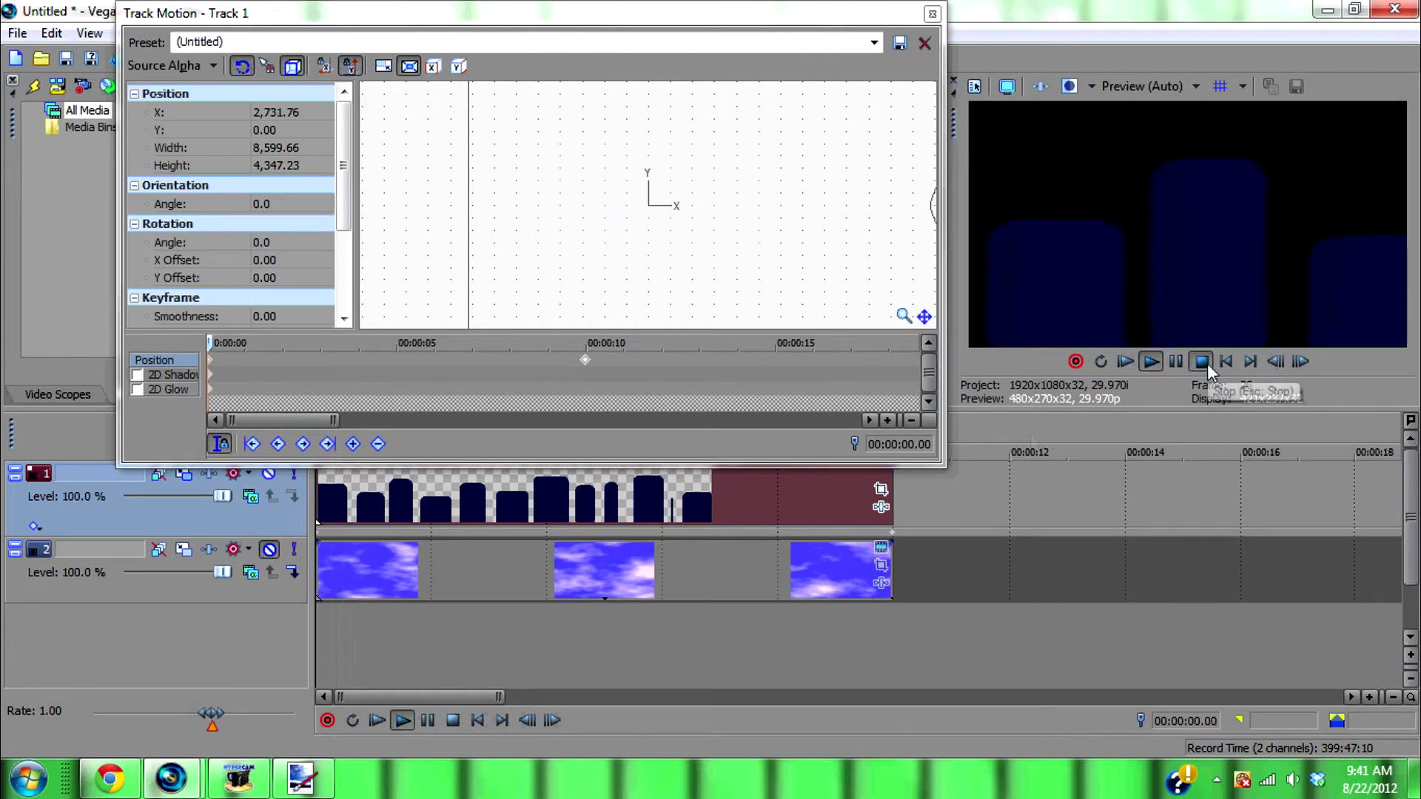
{"action": "left_click", "coordinate": [269, 549]}
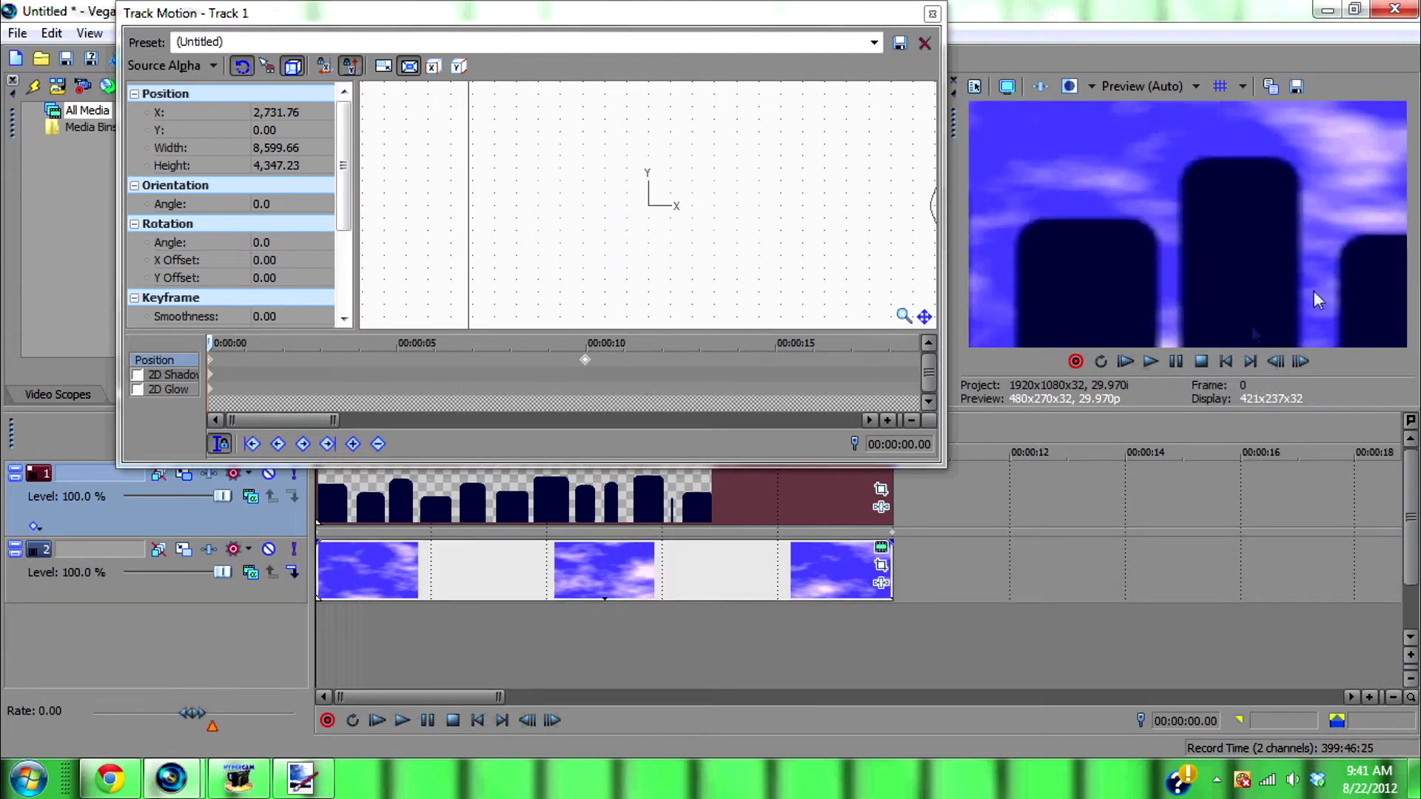
{"action": "left_click", "coordinate": [269, 474]}
{"action": "left_click", "coordinate": [1150, 361]}
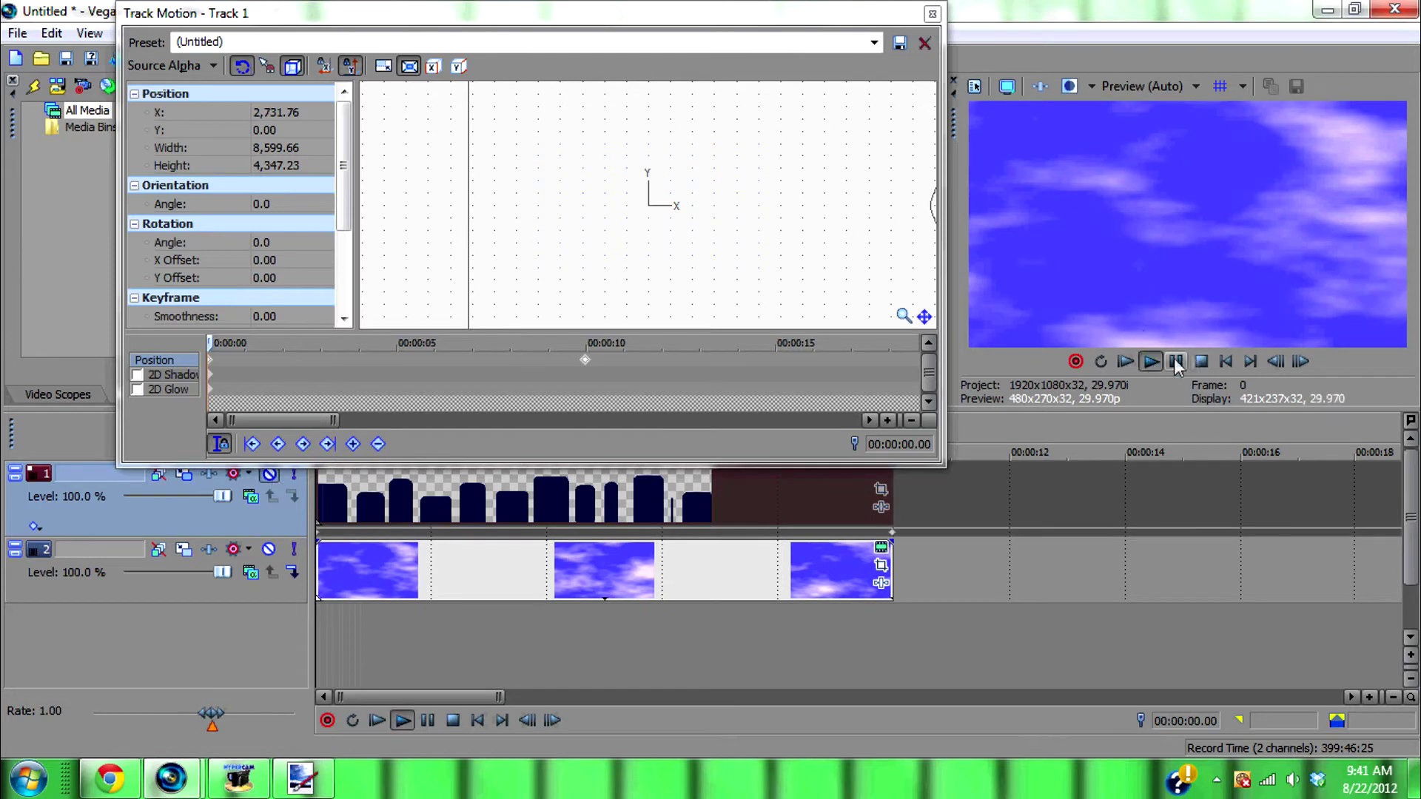
{"action": "left_click", "coordinate": [1201, 362]}
{"action": "left_click", "coordinate": [269, 475]}
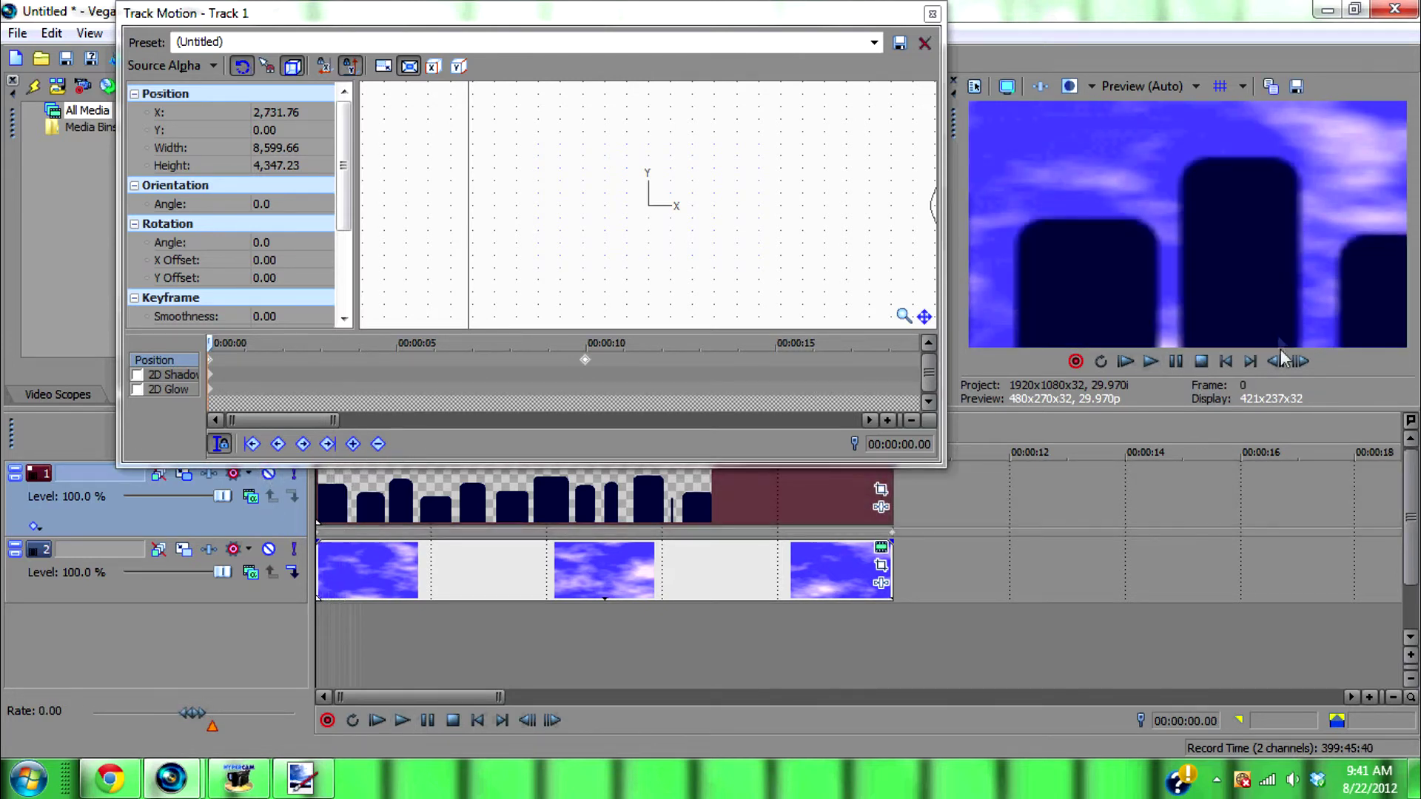
Step: Play both layers together from the start to compare skyline and cloud motion, closing the Track Motion window in between
{"action": "left_click", "coordinate": [1161, 360]}
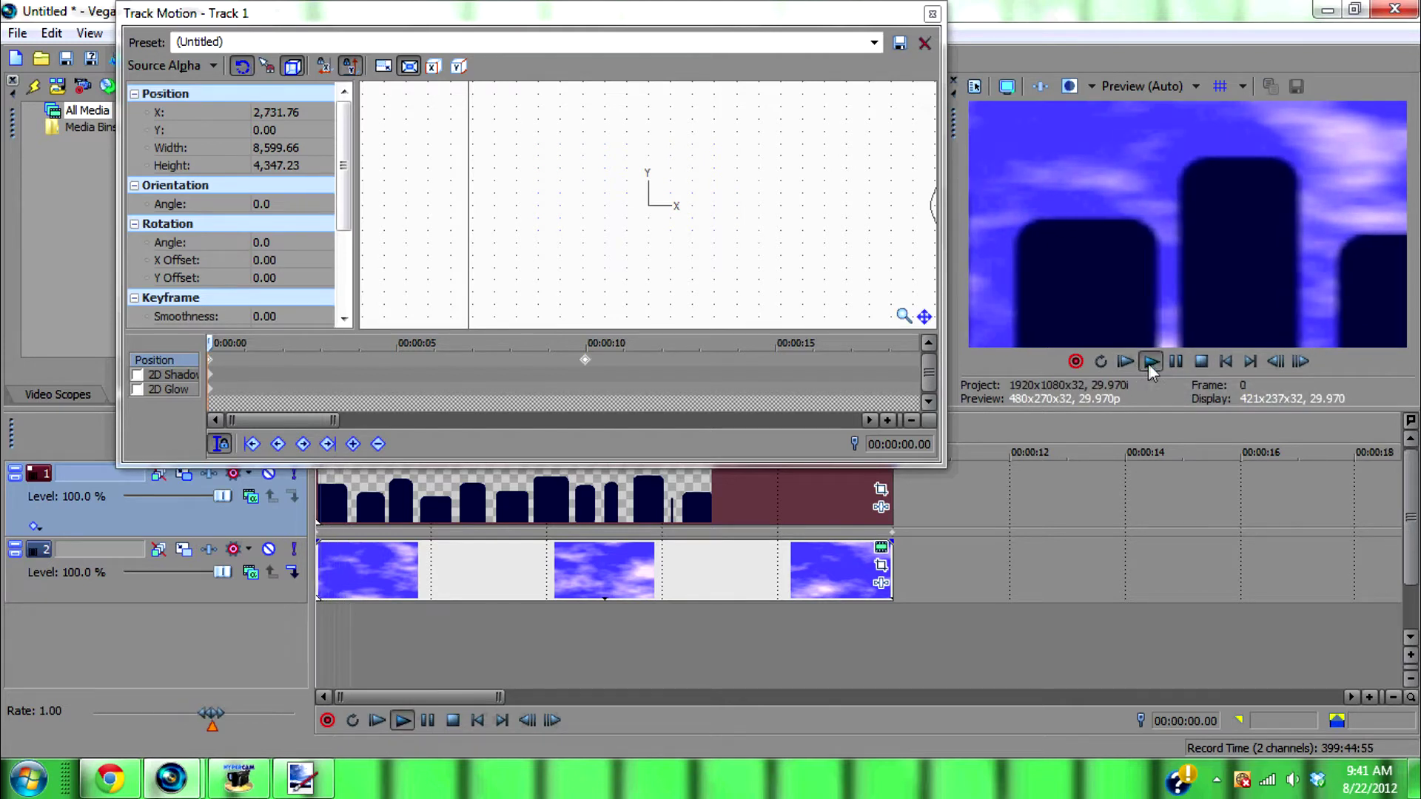
{"action": "left_click", "coordinate": [1199, 362]}
{"action": "key", "text": "space"}
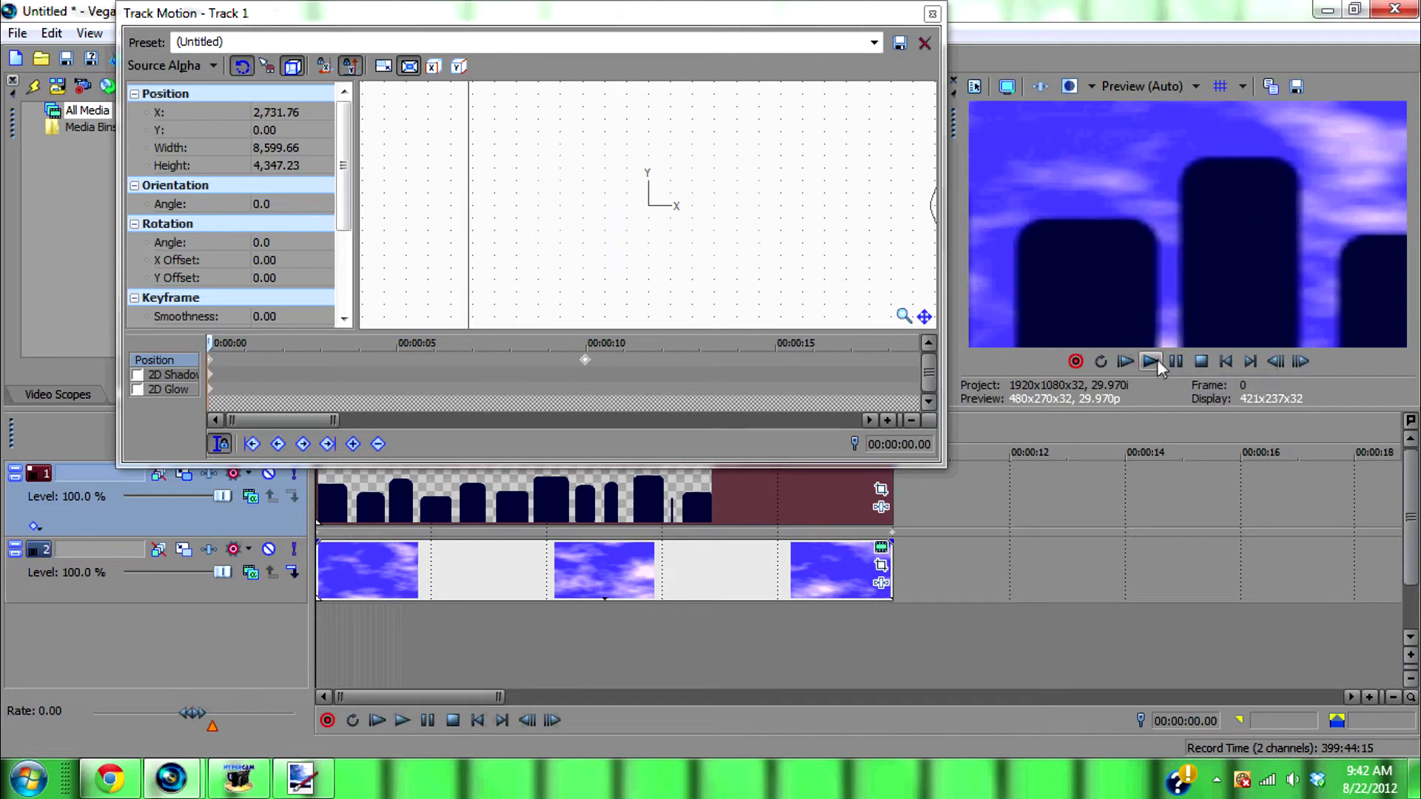
{"action": "left_click", "coordinate": [1156, 361]}
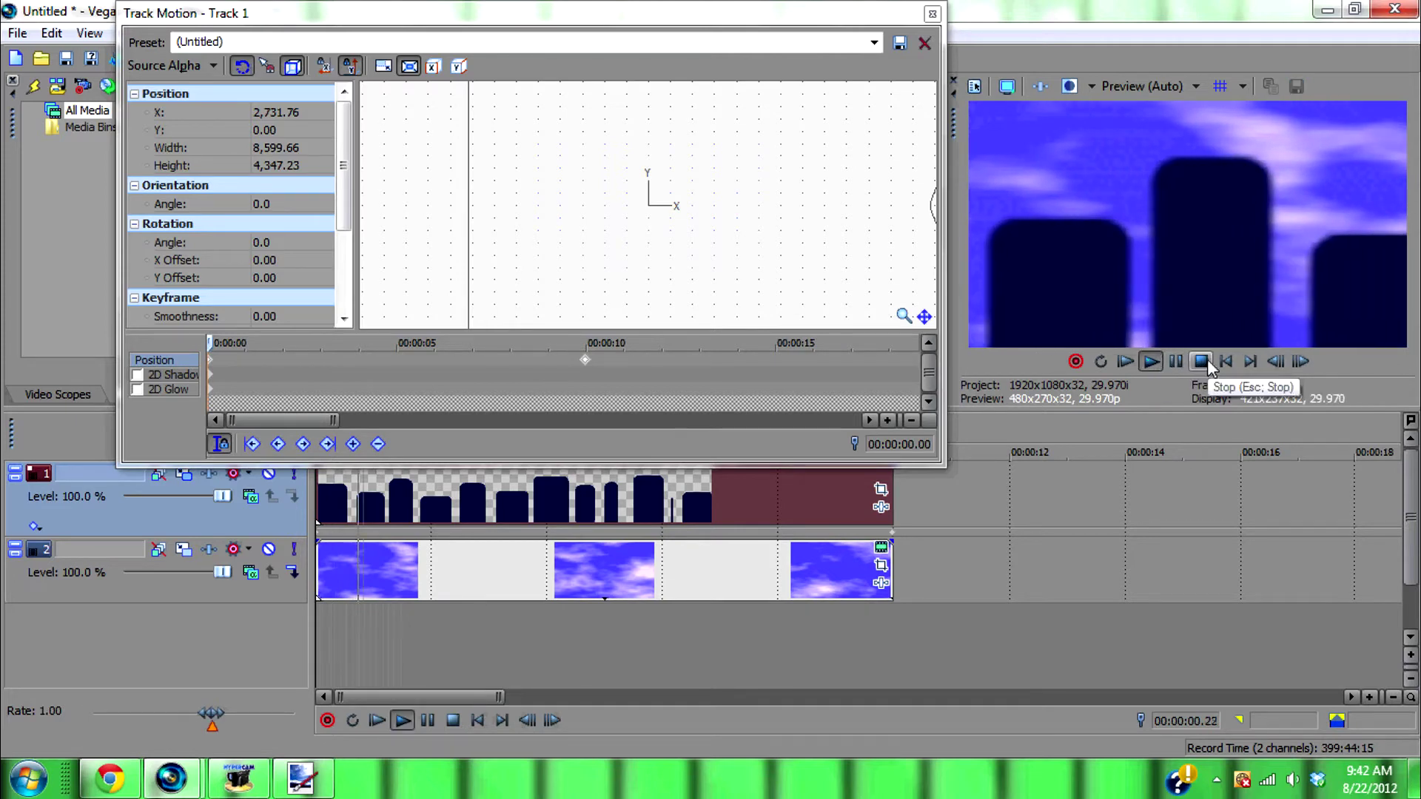
{"action": "left_click", "coordinate": [1201, 361]}
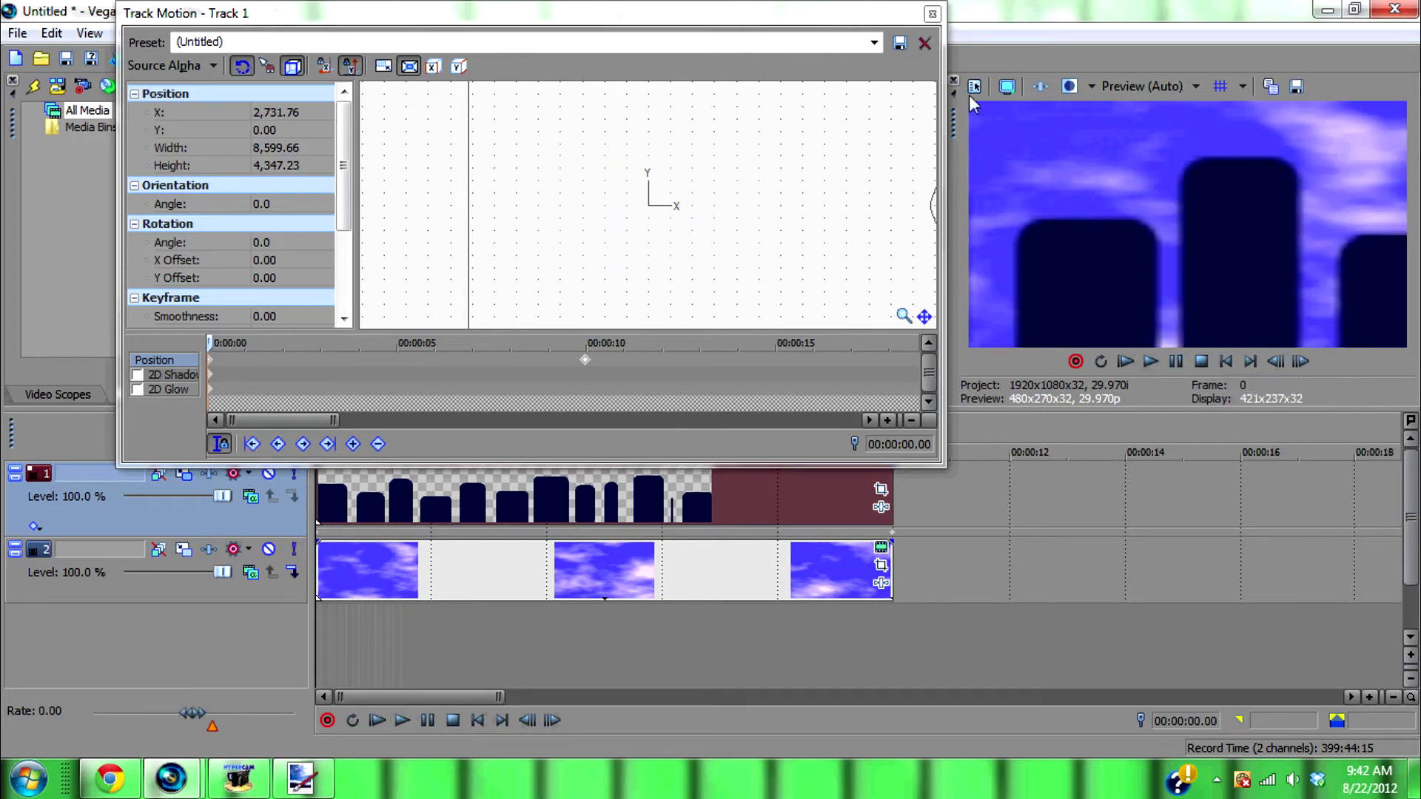
{"action": "left_click", "coordinate": [932, 14]}
{"action": "left_click", "coordinate": [1150, 361]}
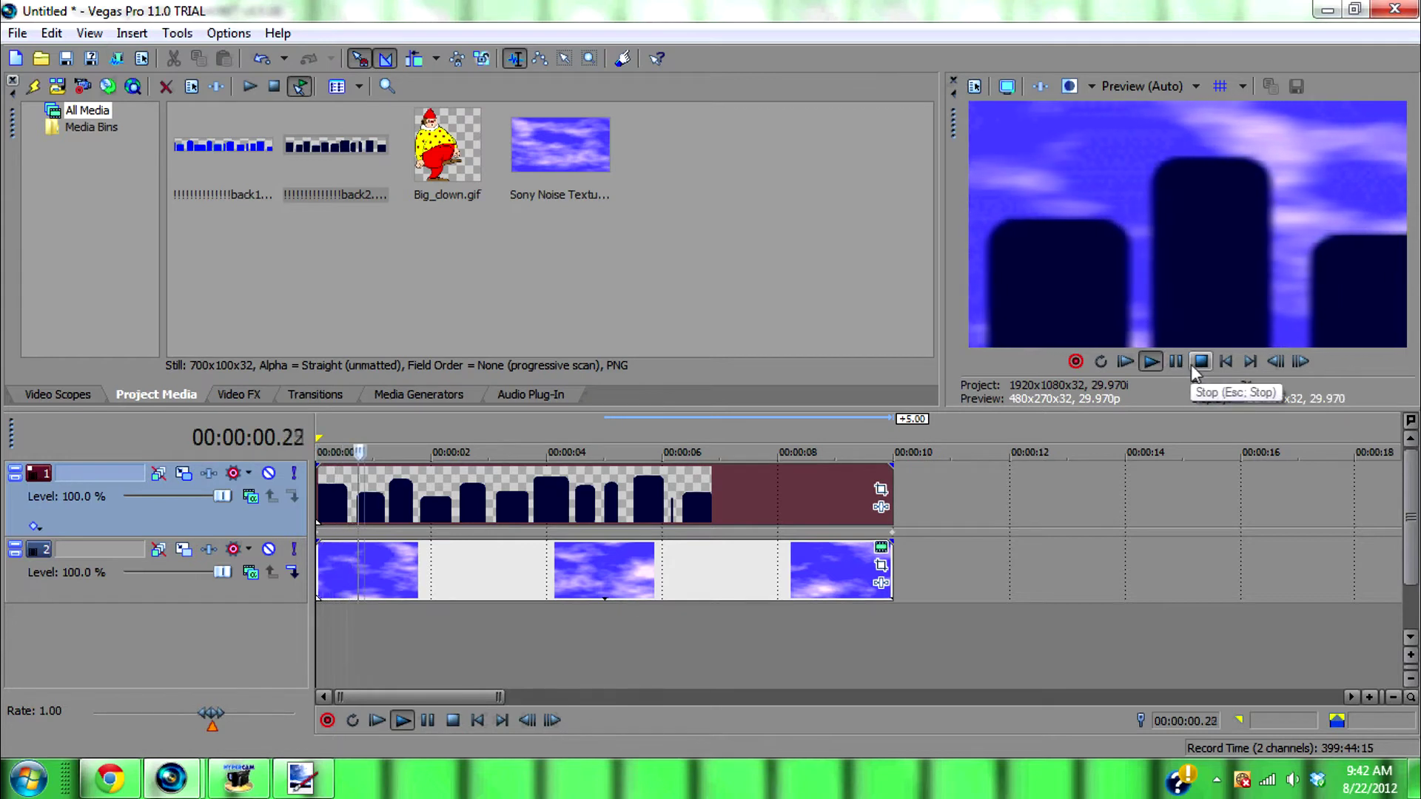
{"action": "left_click", "coordinate": [1199, 362]}
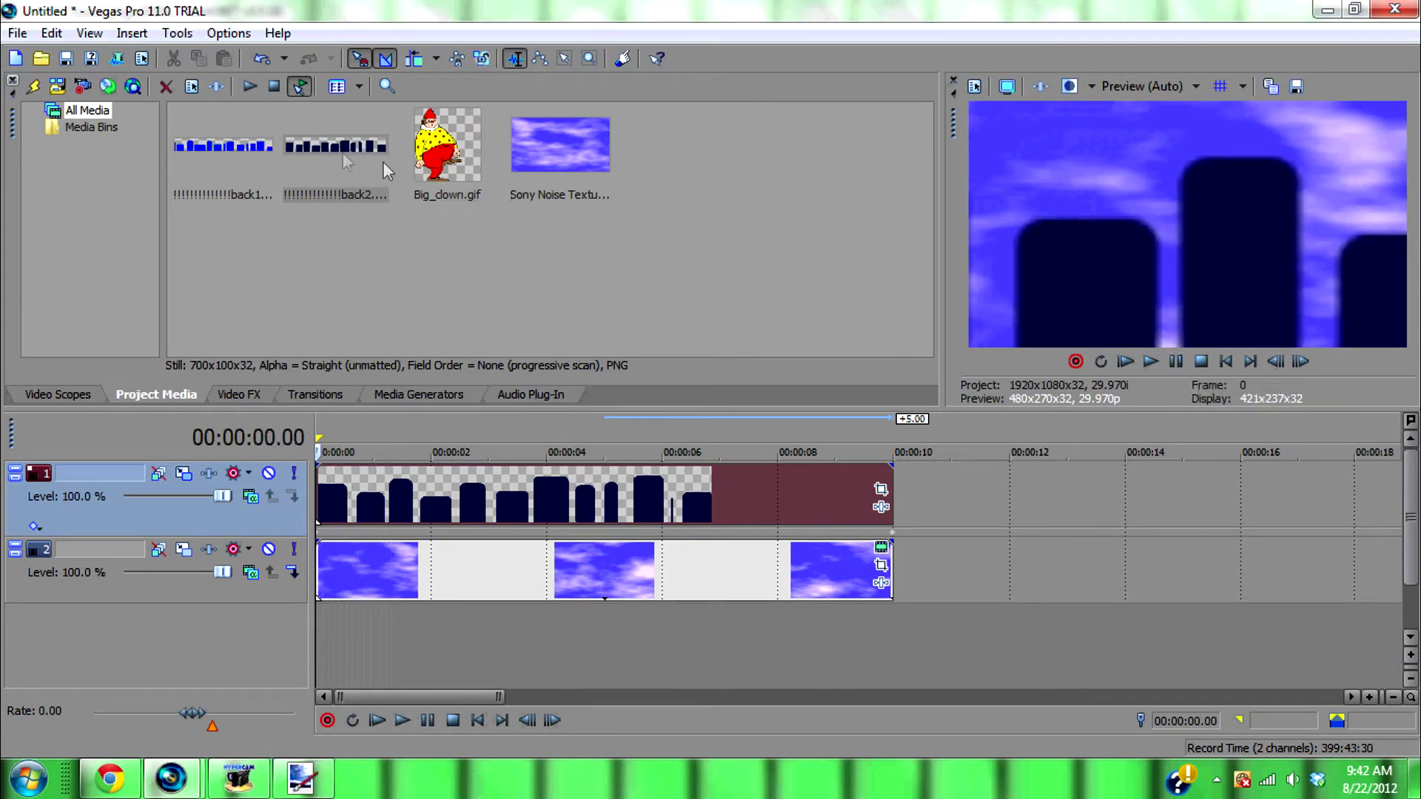
Step: In track 1's Track Motion, shift the skyline farther left at the 00:00:09.29 keyframe
{"action": "left_click", "coordinate": [187, 474]}
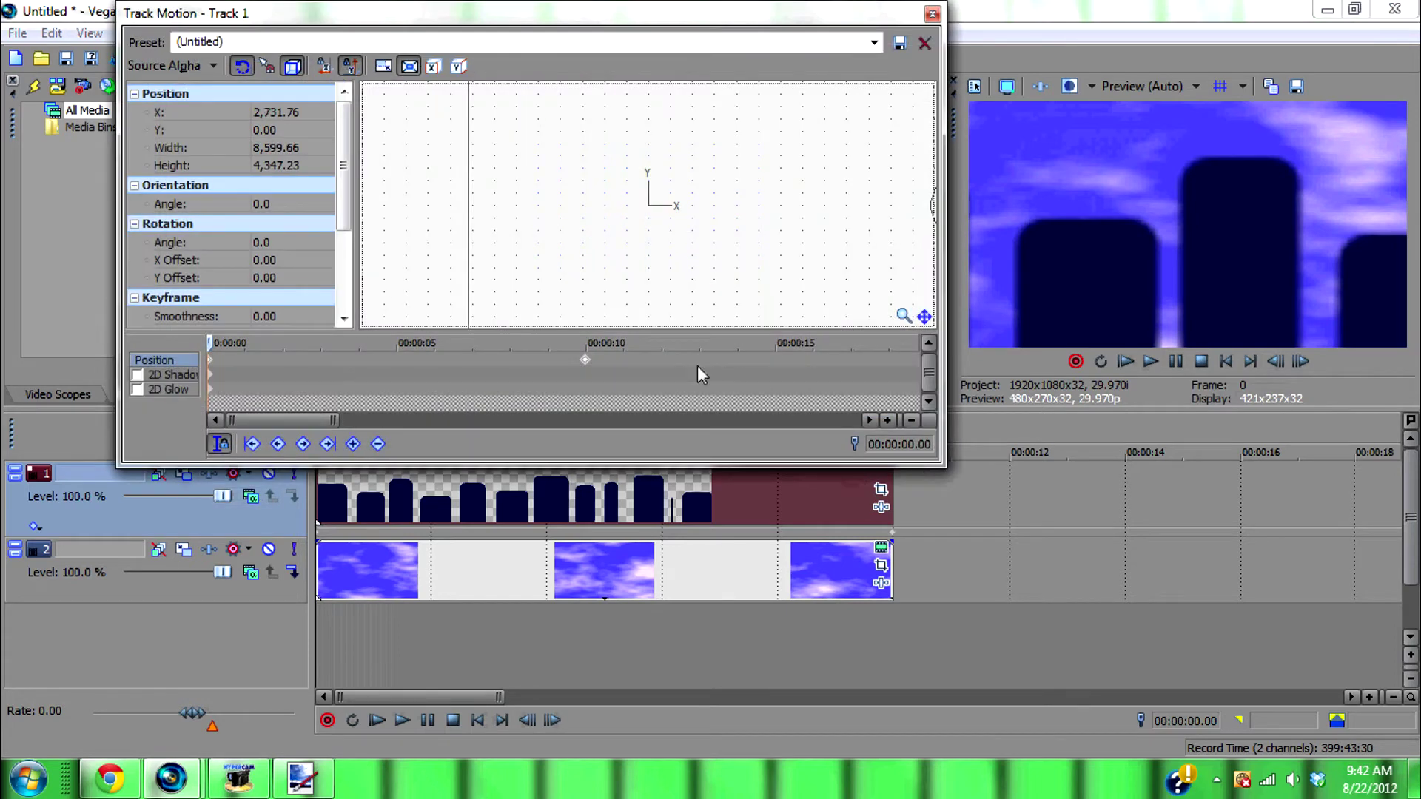
{"action": "left_click", "coordinate": [585, 362]}
{"action": "left_click_drag", "start_coordinate": [679, 254], "coordinate": [560, 272]}
{"action": "left_click", "coordinate": [933, 13]}
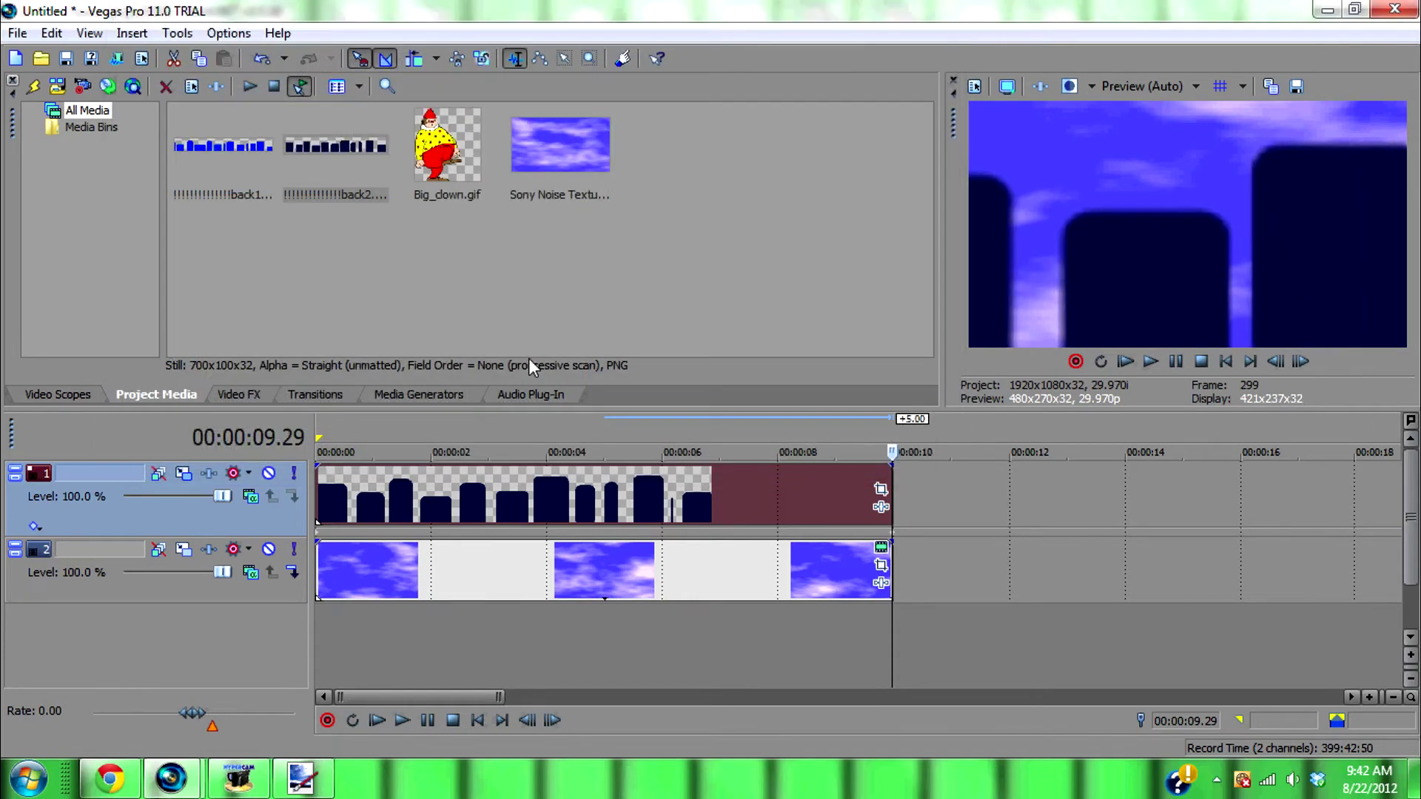
{"action": "left_click", "coordinate": [881, 507]}
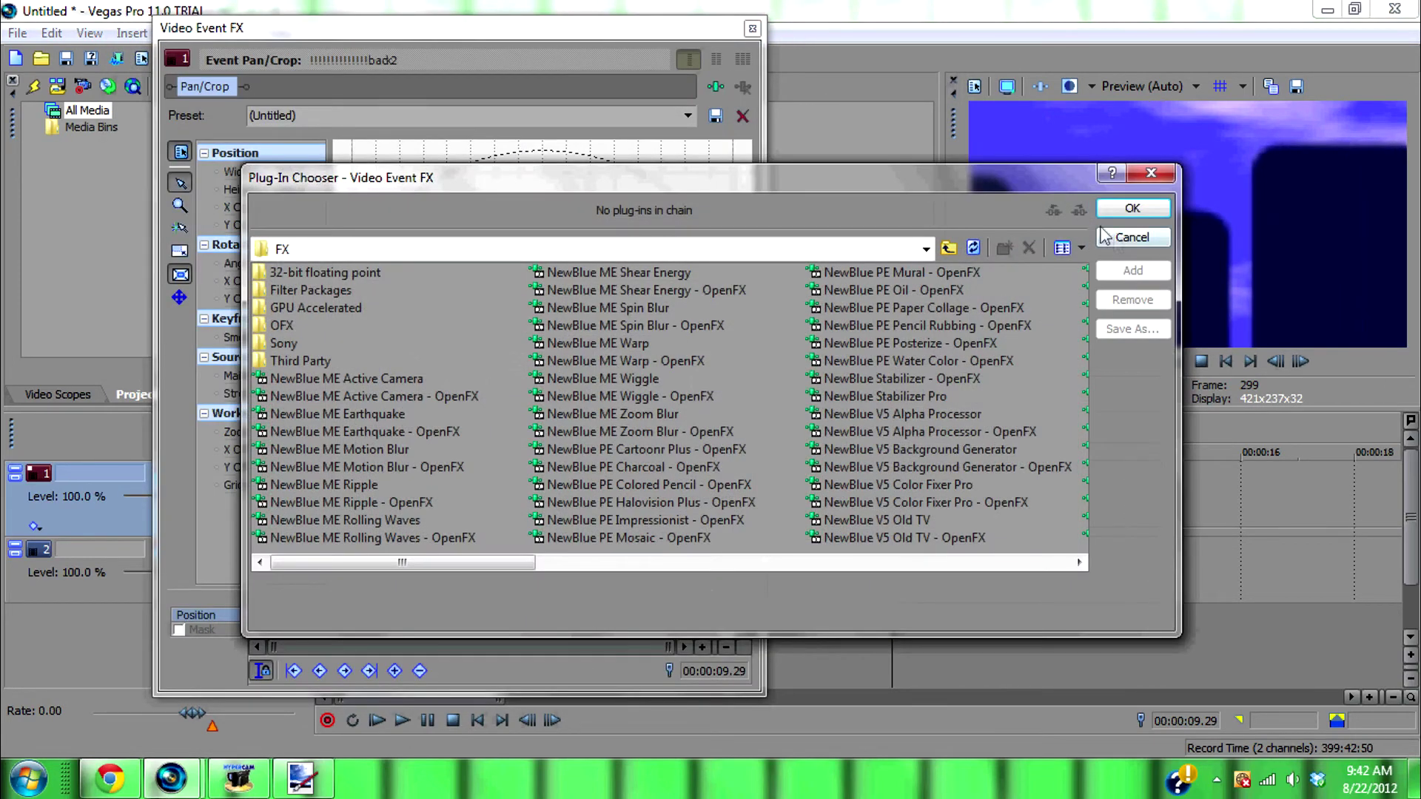
{"action": "left_click", "coordinate": [1106, 236]}
{"action": "left_click", "coordinate": [752, 28]}
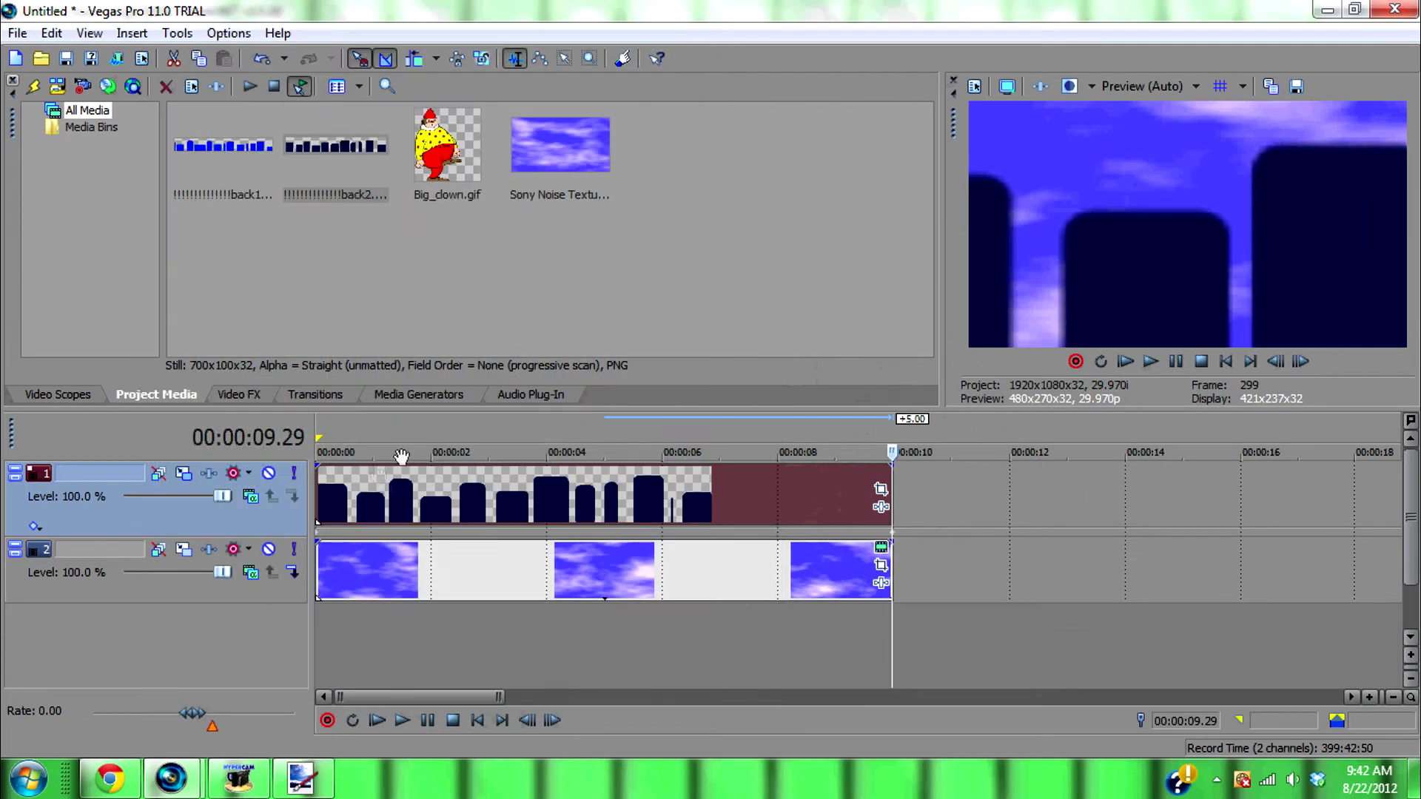
Step: Play the dark skyline and cloud layers from the start several times to check the revised scrolling motion
{"action": "left_click", "coordinate": [319, 492]}
{"action": "left_click", "coordinate": [1149, 361]}
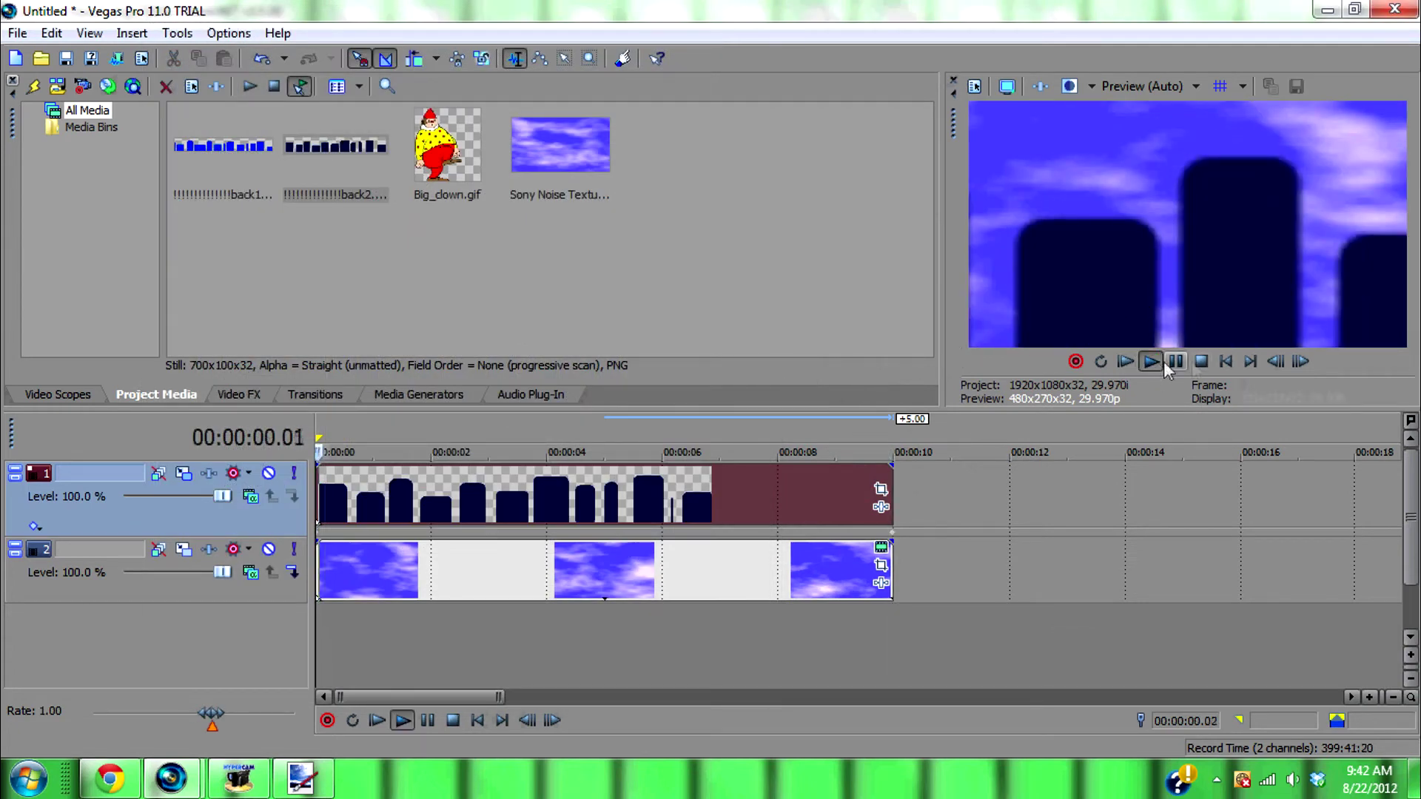
{"action": "left_click", "coordinate": [1156, 358]}
{"action": "left_click", "coordinate": [1156, 359]}
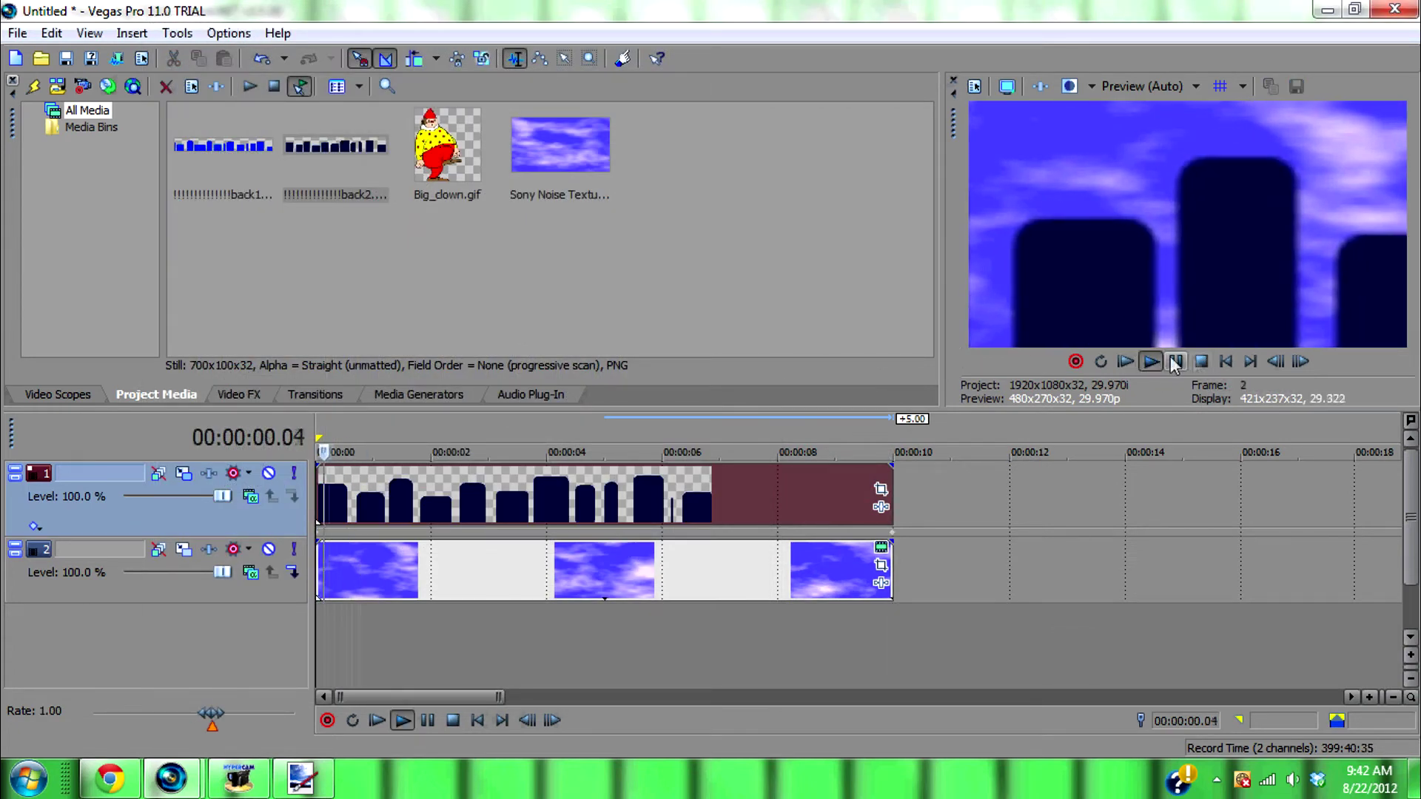
{"action": "left_click", "coordinate": [1156, 358]}
{"action": "left_click", "coordinate": [1152, 361]}
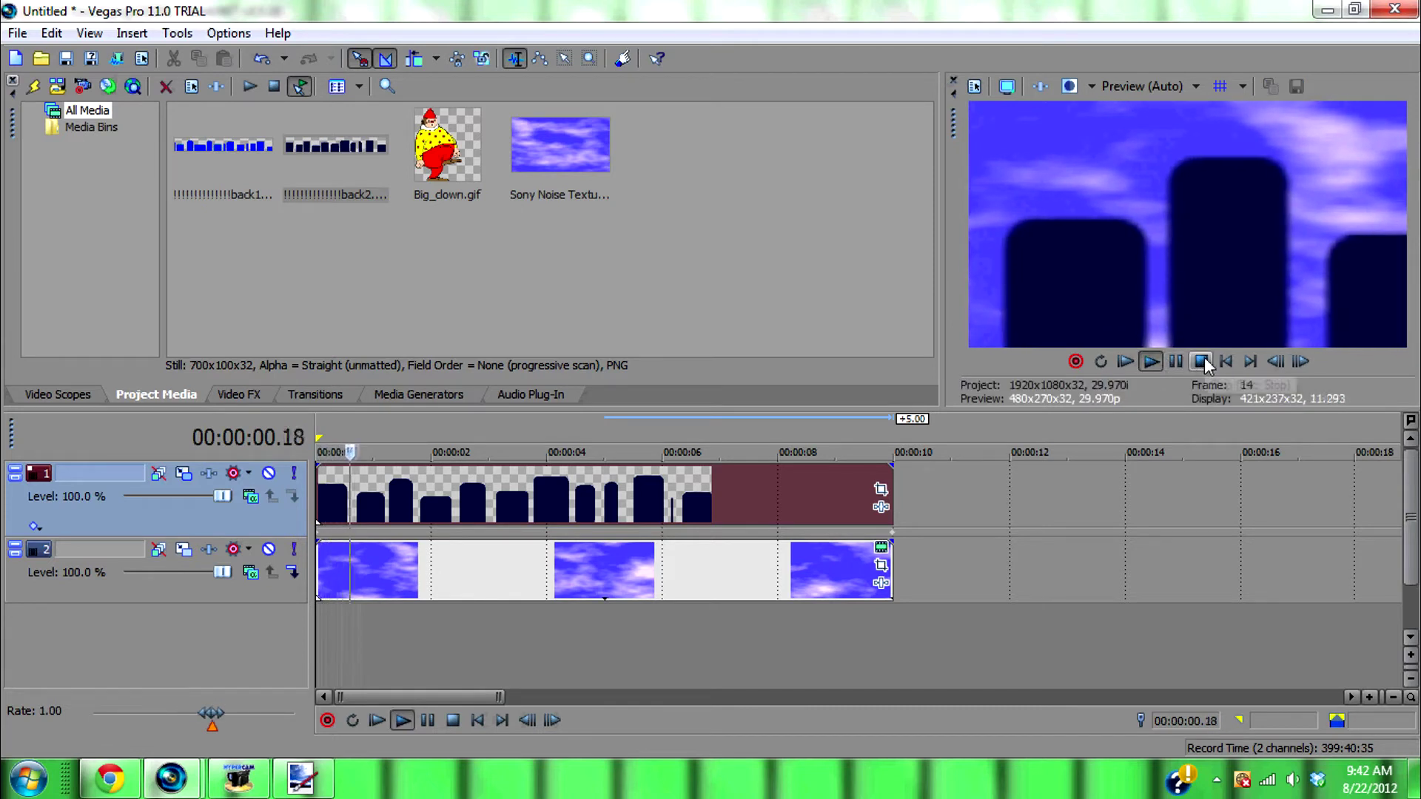
{"action": "left_click", "coordinate": [1156, 362]}
{"action": "left_click", "coordinate": [1150, 361]}
{"action": "left_click", "coordinate": [1201, 361]}
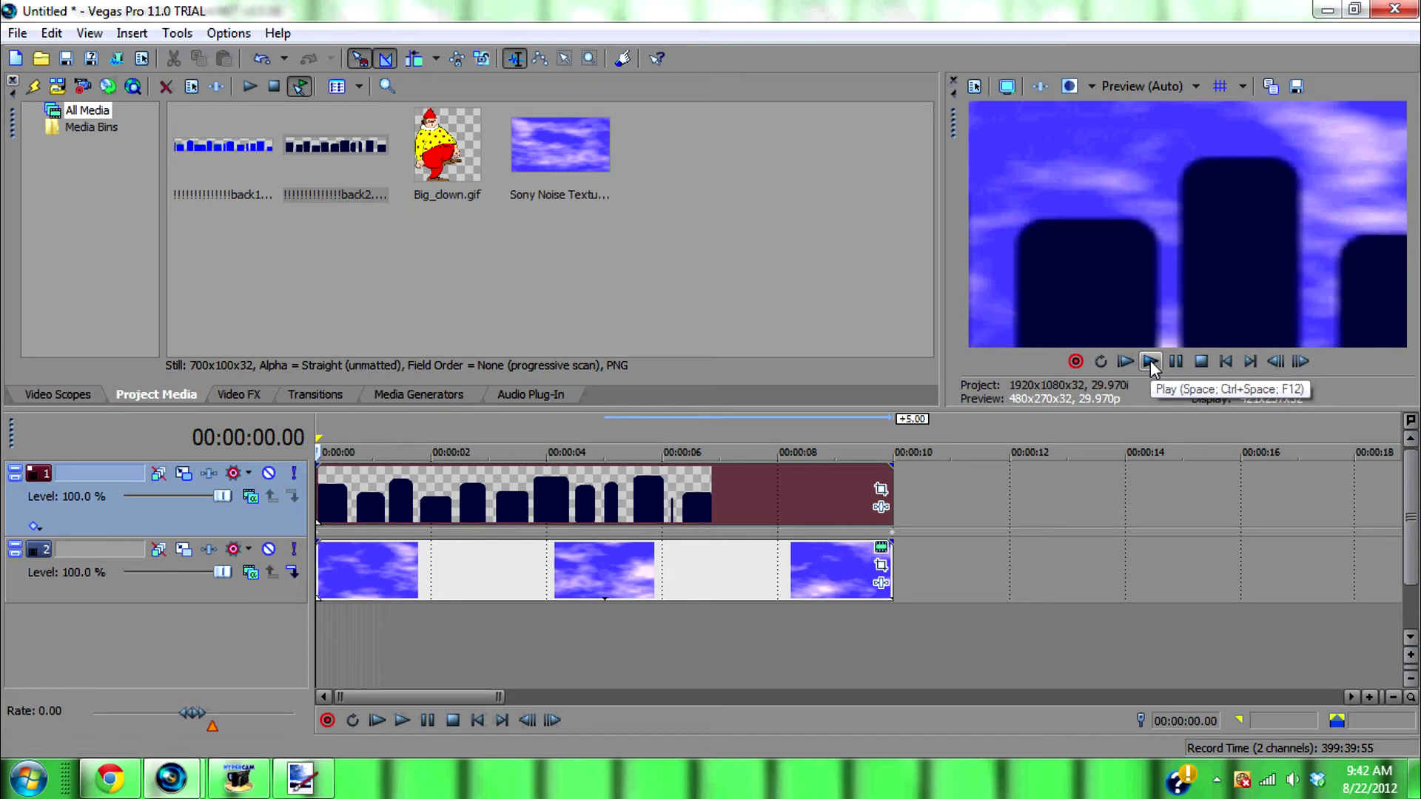
{"action": "left_click", "coordinate": [1150, 361]}
{"action": "left_click", "coordinate": [1199, 361]}
{"action": "key", "text": "space"}
{"action": "left_click", "coordinate": [1201, 361]}
{"action": "key", "text": "space"}
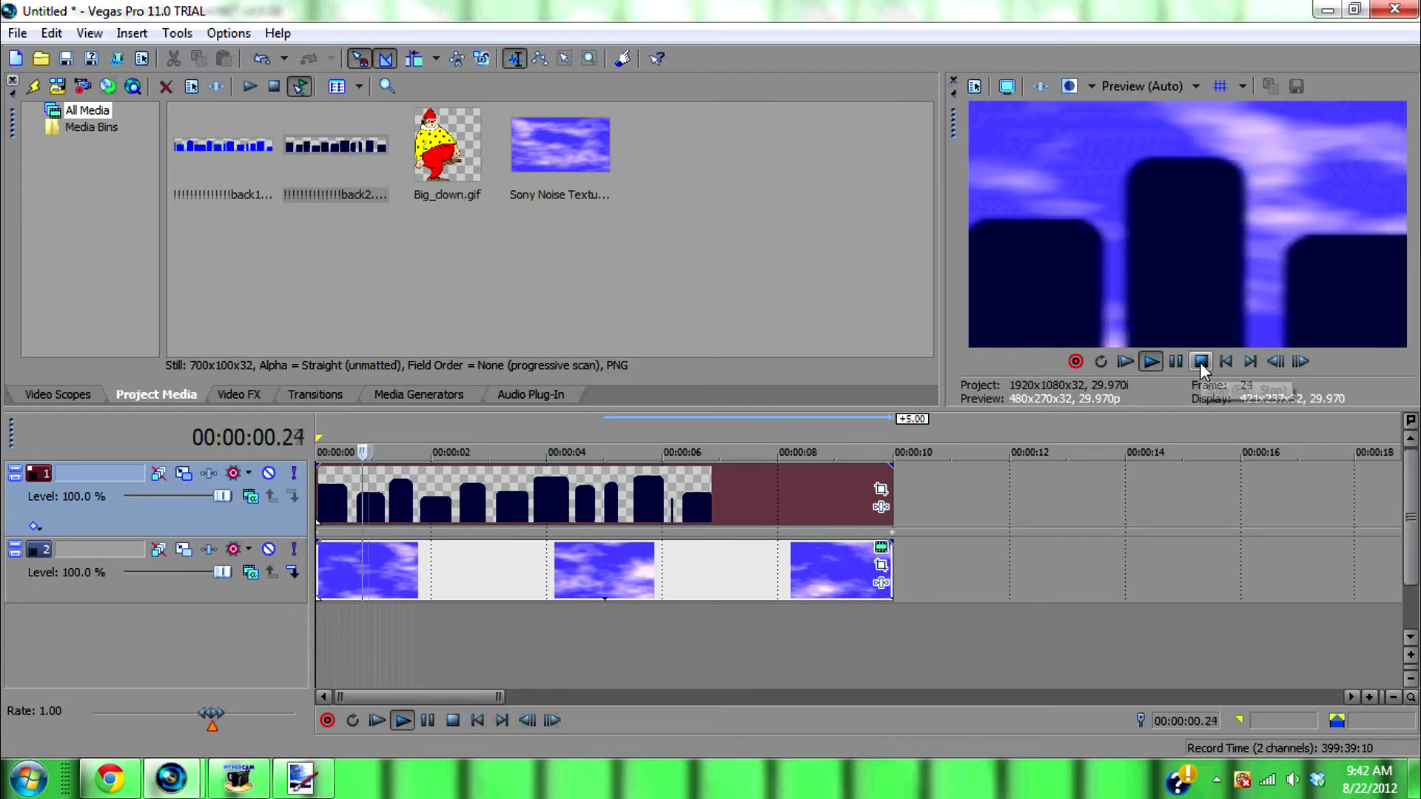
{"action": "left_click", "coordinate": [1200, 362]}
Step: Insert a video track above the dark skyline and place the bright blue back1 image at its start, extended to the other layers' end
{"action": "right_click", "coordinate": [1080, 486]}
{"action": "left_click", "coordinate": [1126, 531]}
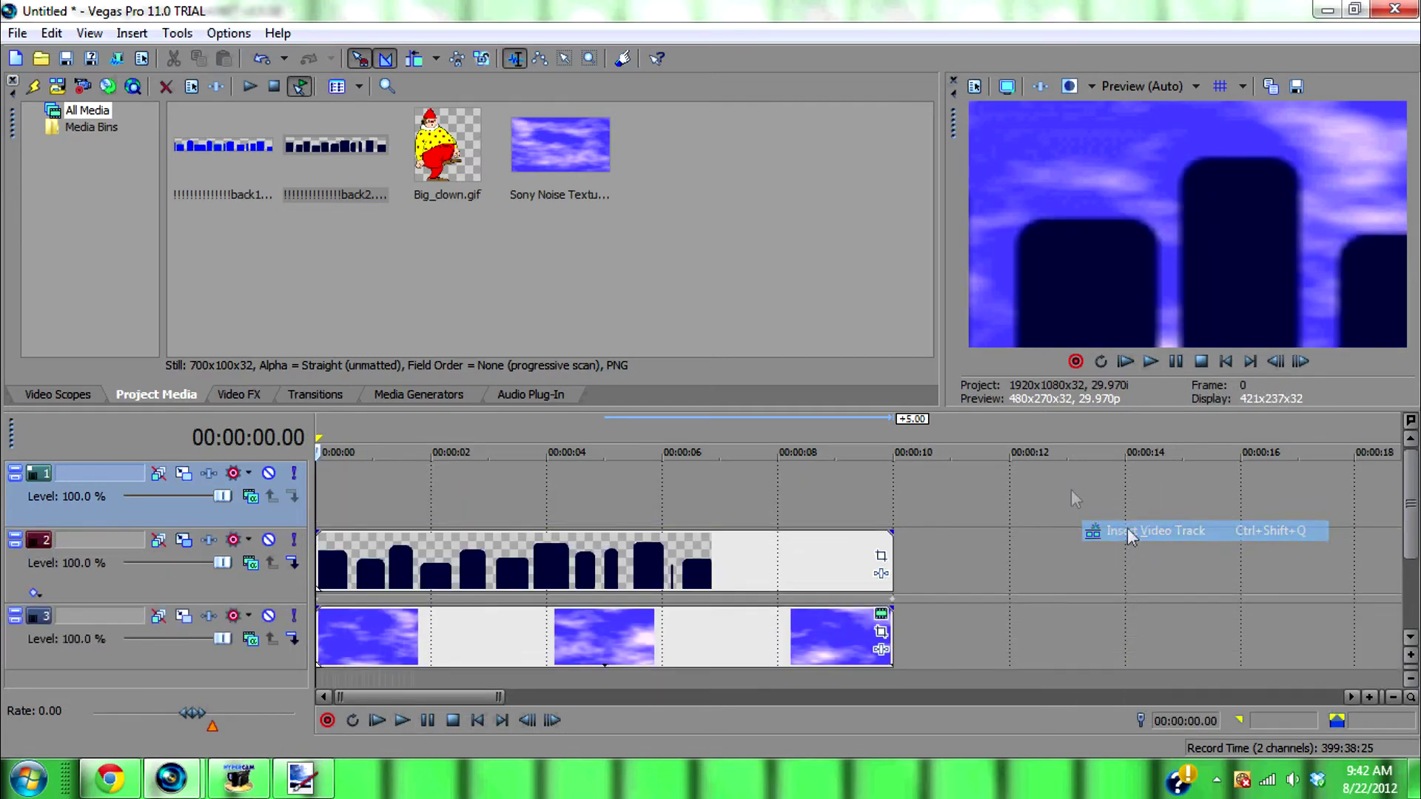
{"action": "left_click_drag", "start_coordinate": [236, 194], "coordinate": [456, 490]}
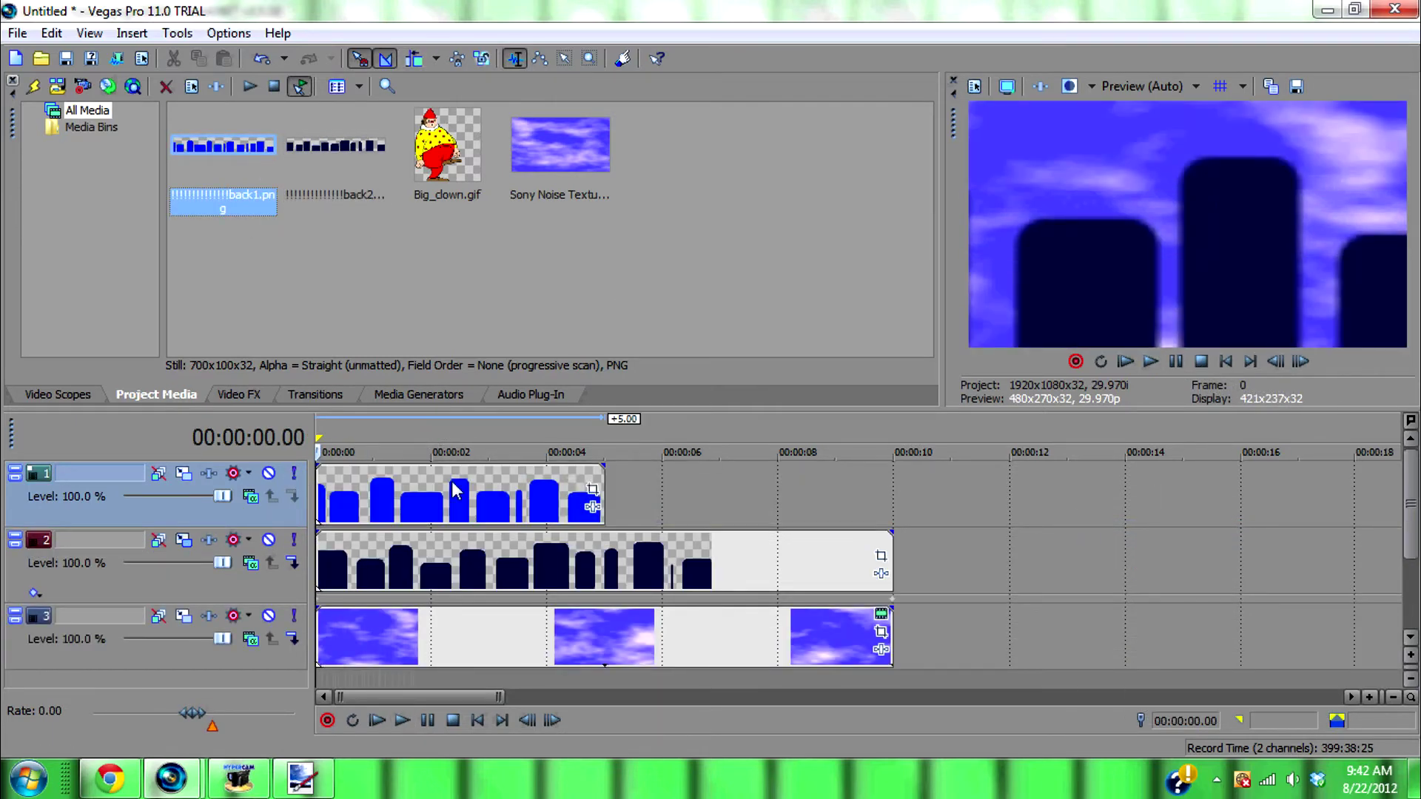
{"action": "left_click", "coordinate": [732, 482]}
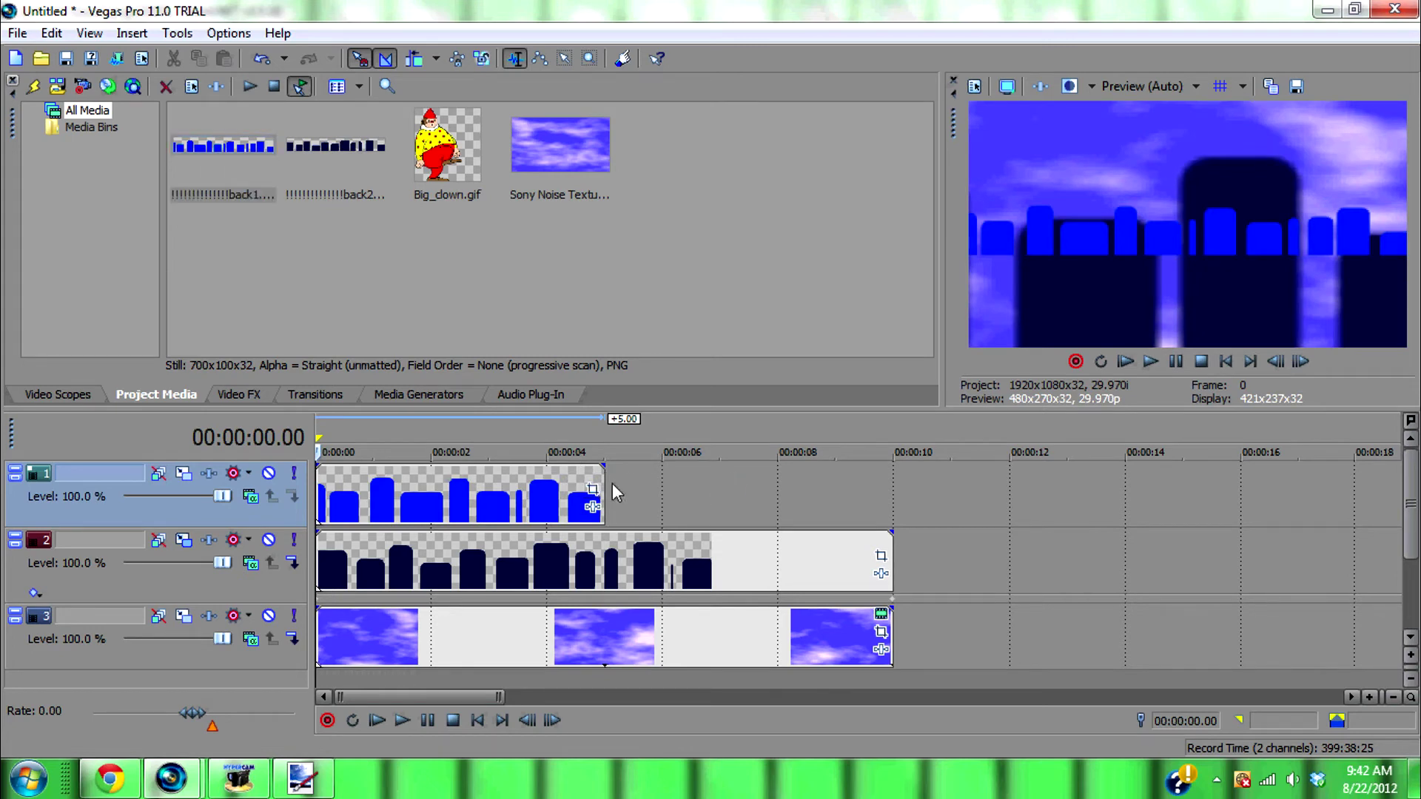
{"action": "left_click_drag", "start_coordinate": [604, 474], "coordinate": [893, 490]}
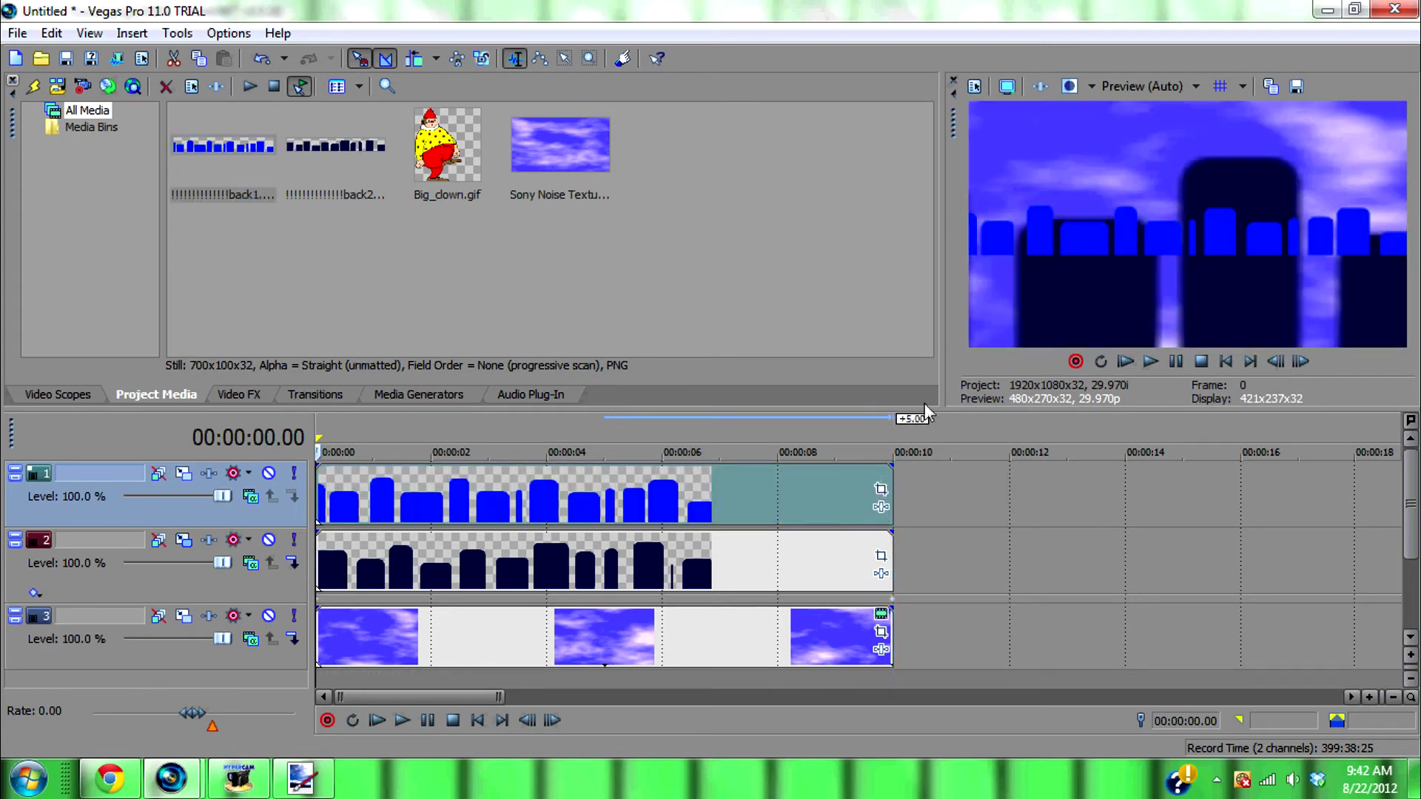
Step: In the new track's Track Motion, enlarge the bright blue skyline to about 7,111 by 4,384 and shift it to about X 2,596 at the first frame
{"action": "left_click", "coordinate": [182, 477]}
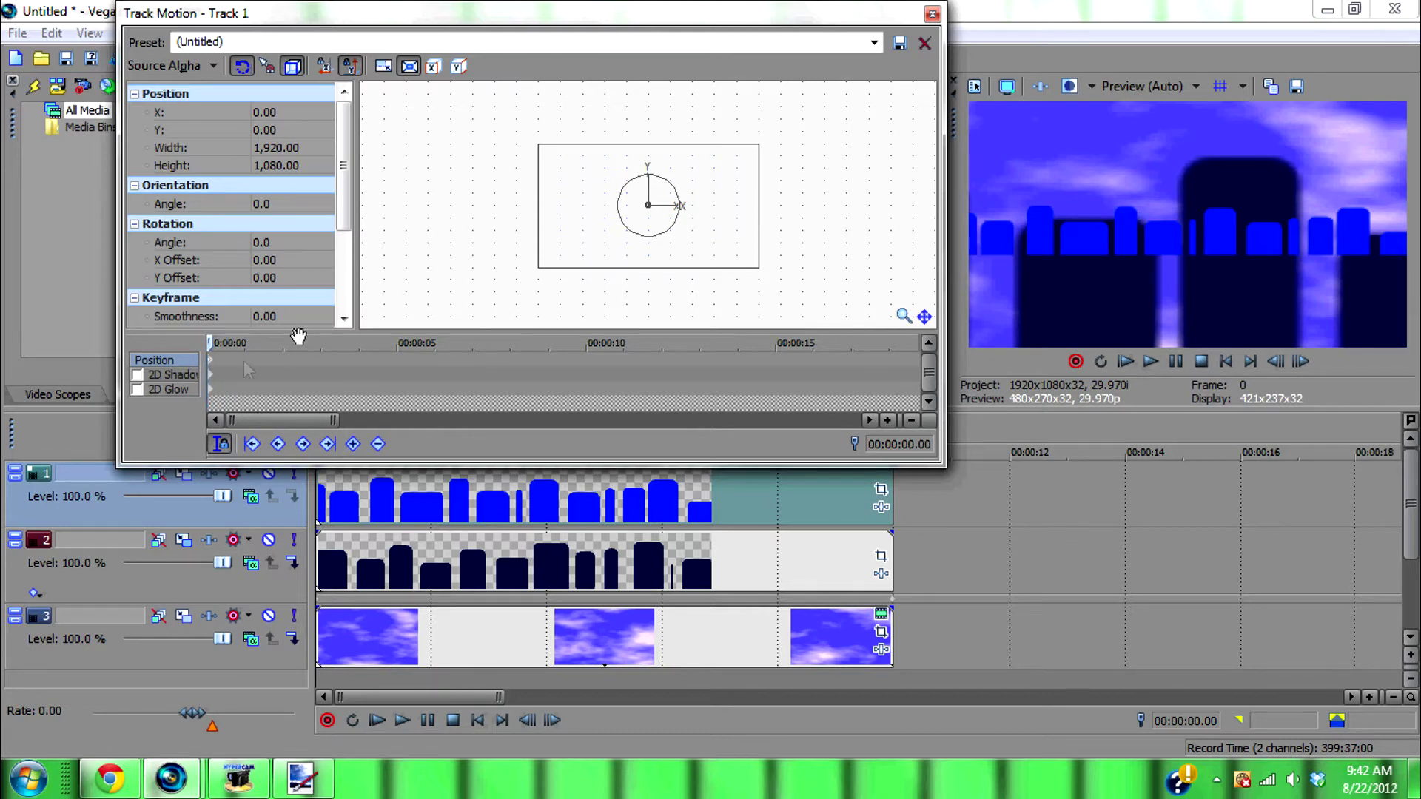
{"action": "left_click_drag", "start_coordinate": [758, 270], "coordinate": [1055, 464]}
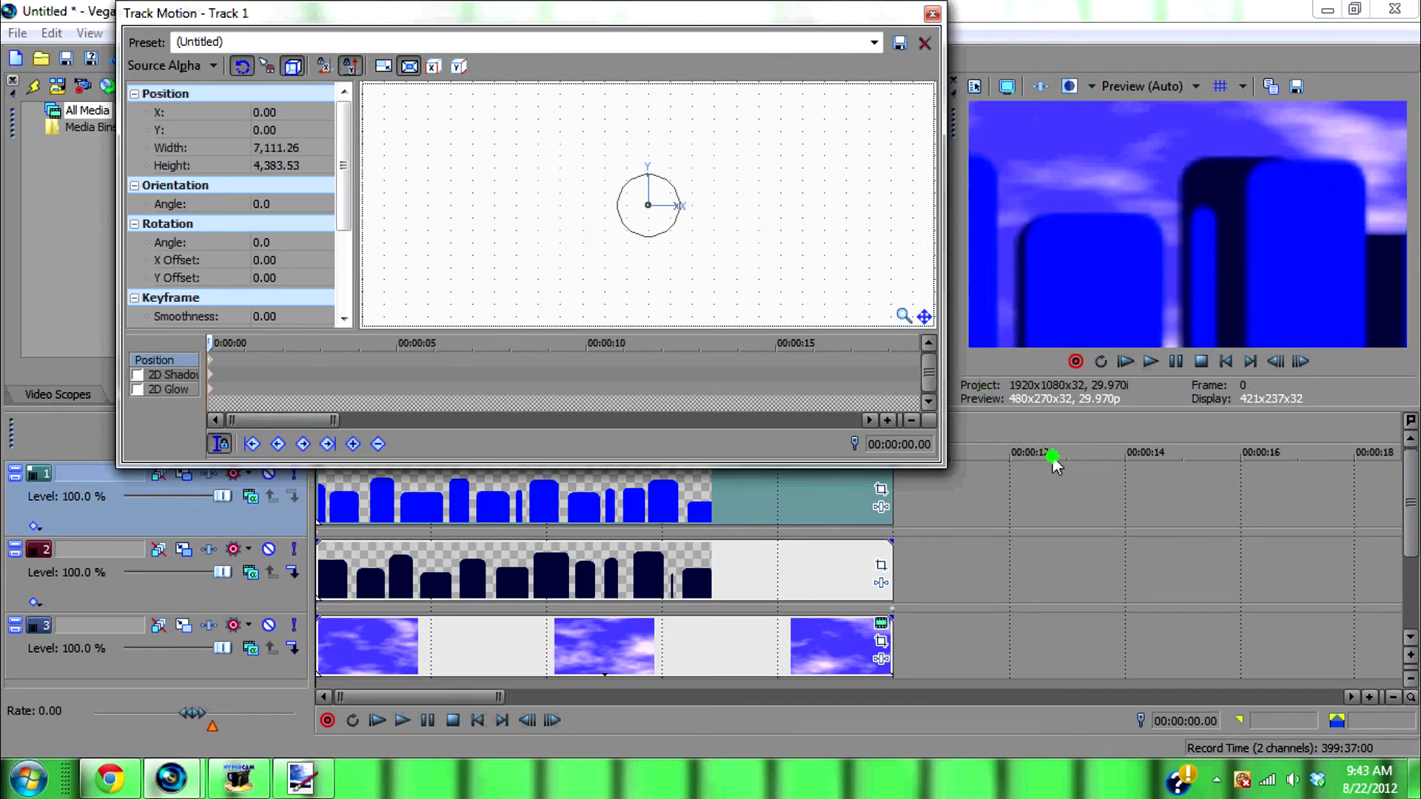
{"action": "left_click_drag", "start_coordinate": [564, 159], "coordinate": [815, 120]}
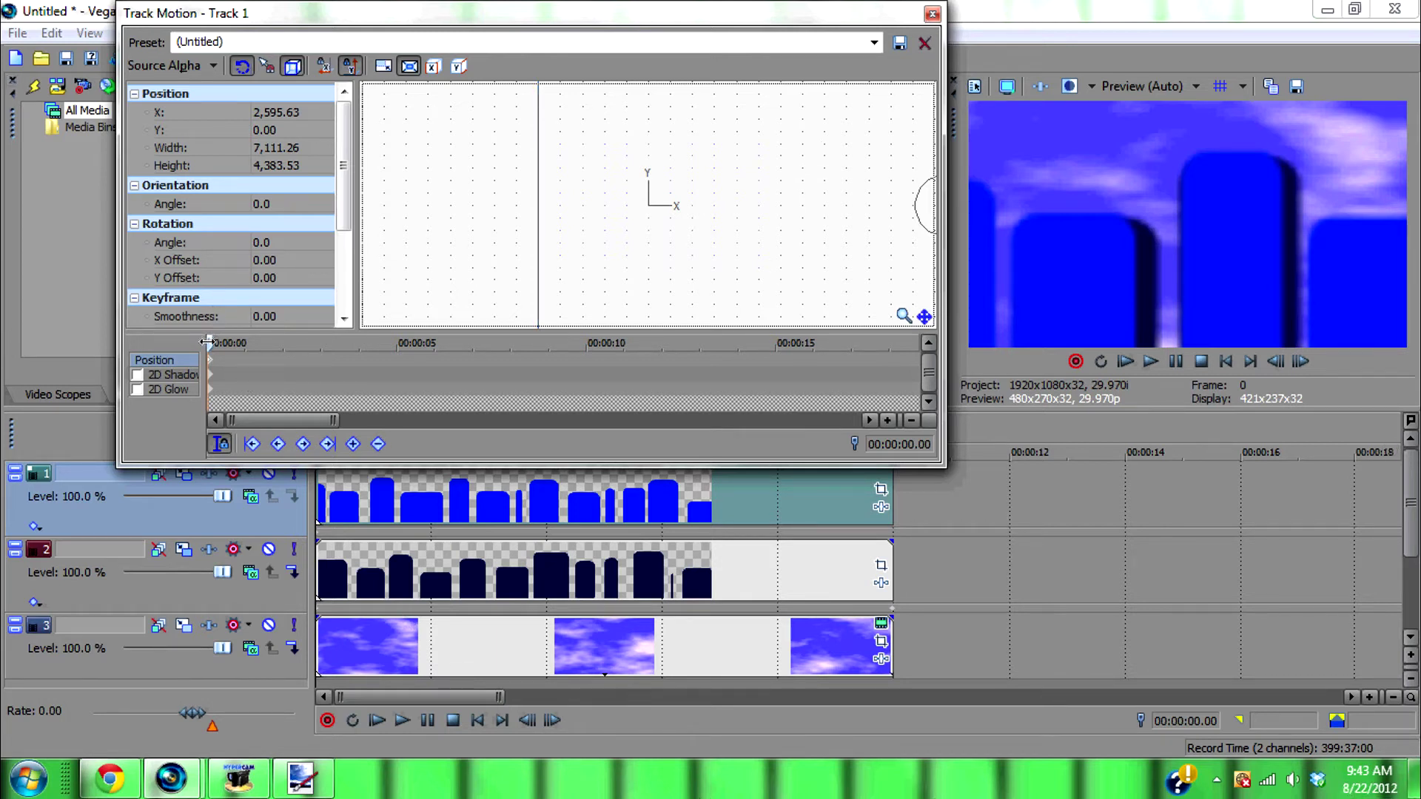
Step: Add a track motion keyframe at 00:00:09.29 with the bright blue skyline shifted to about X 1,035, and return to the start
{"action": "left_click", "coordinate": [1301, 362]}
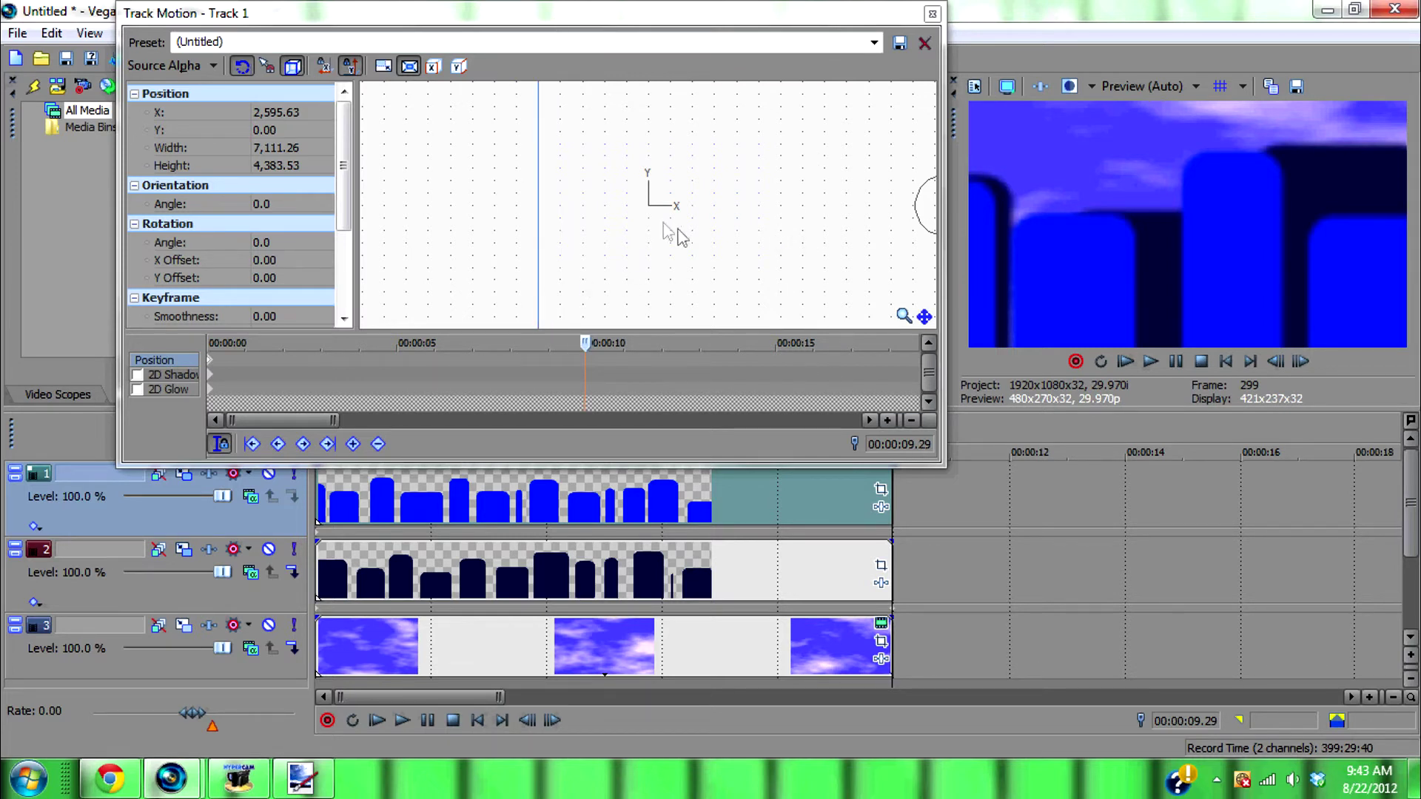
{"action": "left_click_drag", "start_coordinate": [749, 184], "coordinate": [584, 232]}
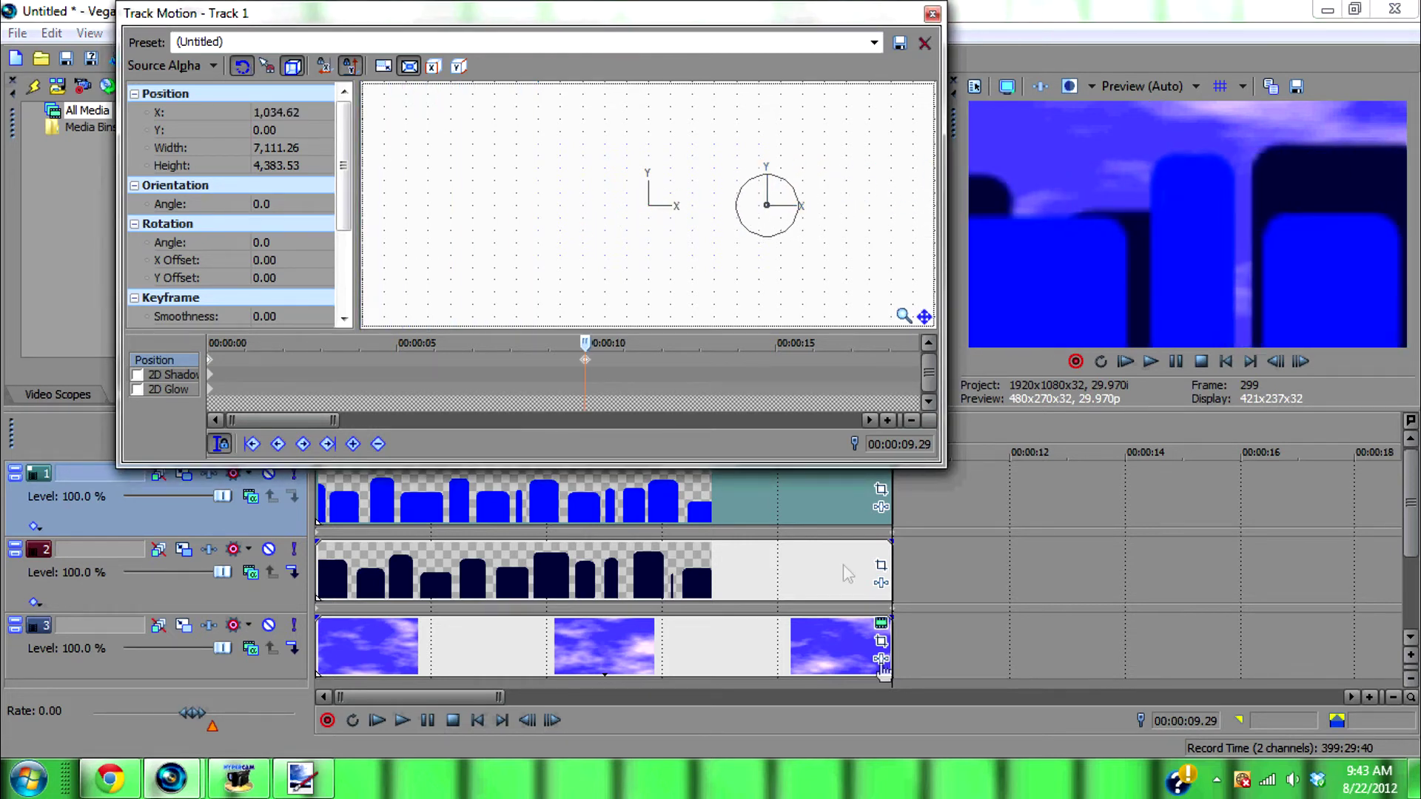
{"action": "left_click", "coordinate": [329, 509]}
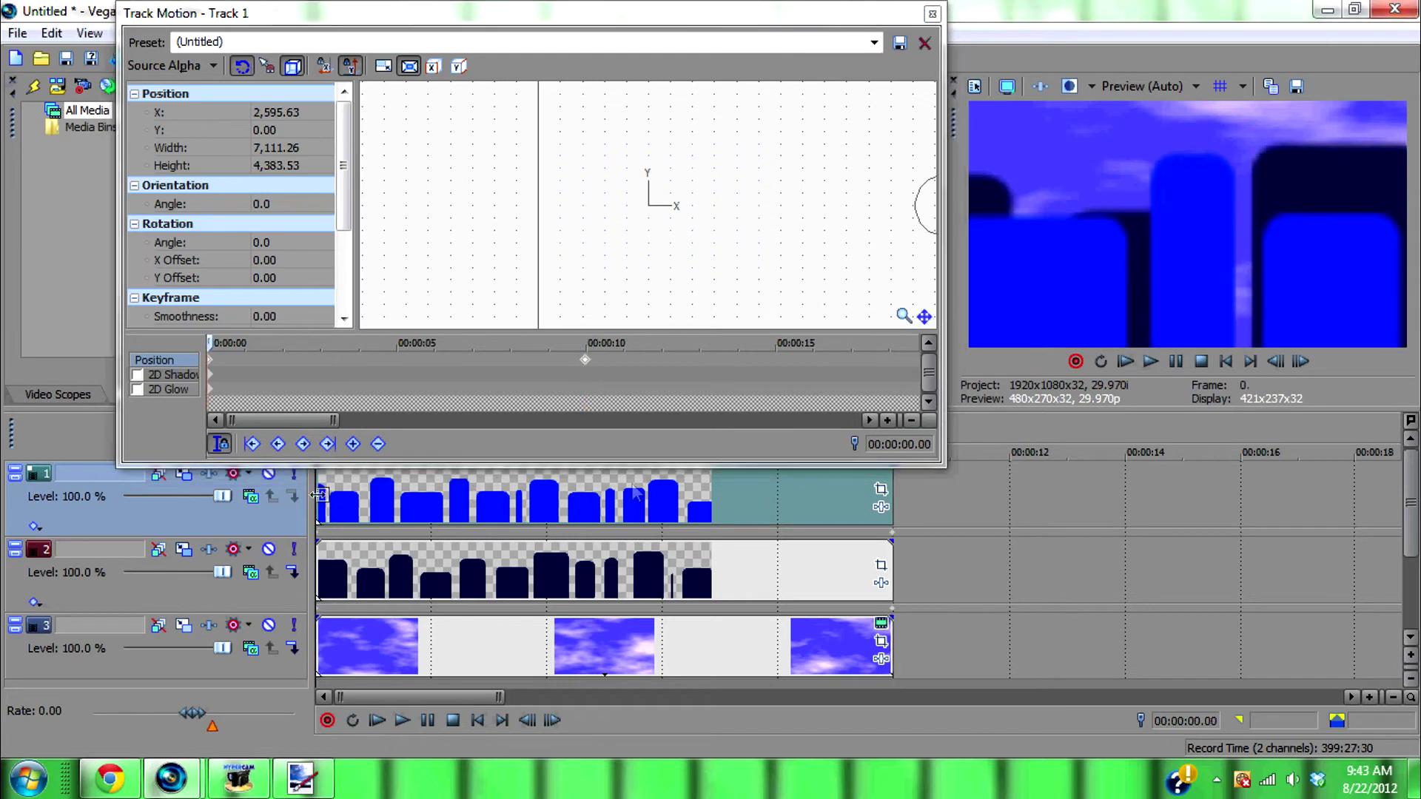
Step: Play all three layers from the start repeatedly to compare the two skylines' scrolling and overlap
{"action": "left_click", "coordinate": [1201, 362]}
{"action": "left_click", "coordinate": [1151, 362]}
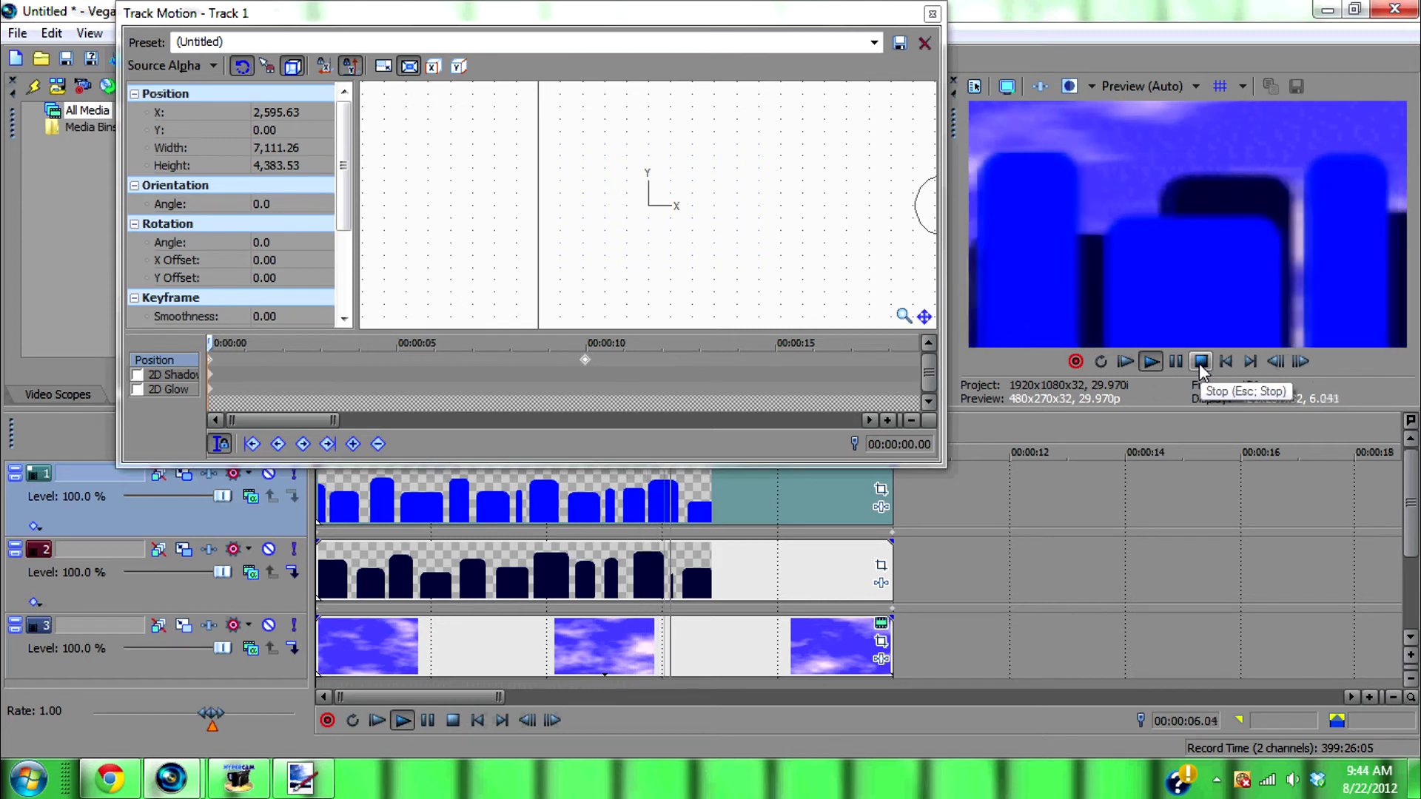
{"action": "left_click", "coordinate": [1200, 361]}
{"action": "left_click", "coordinate": [1150, 363]}
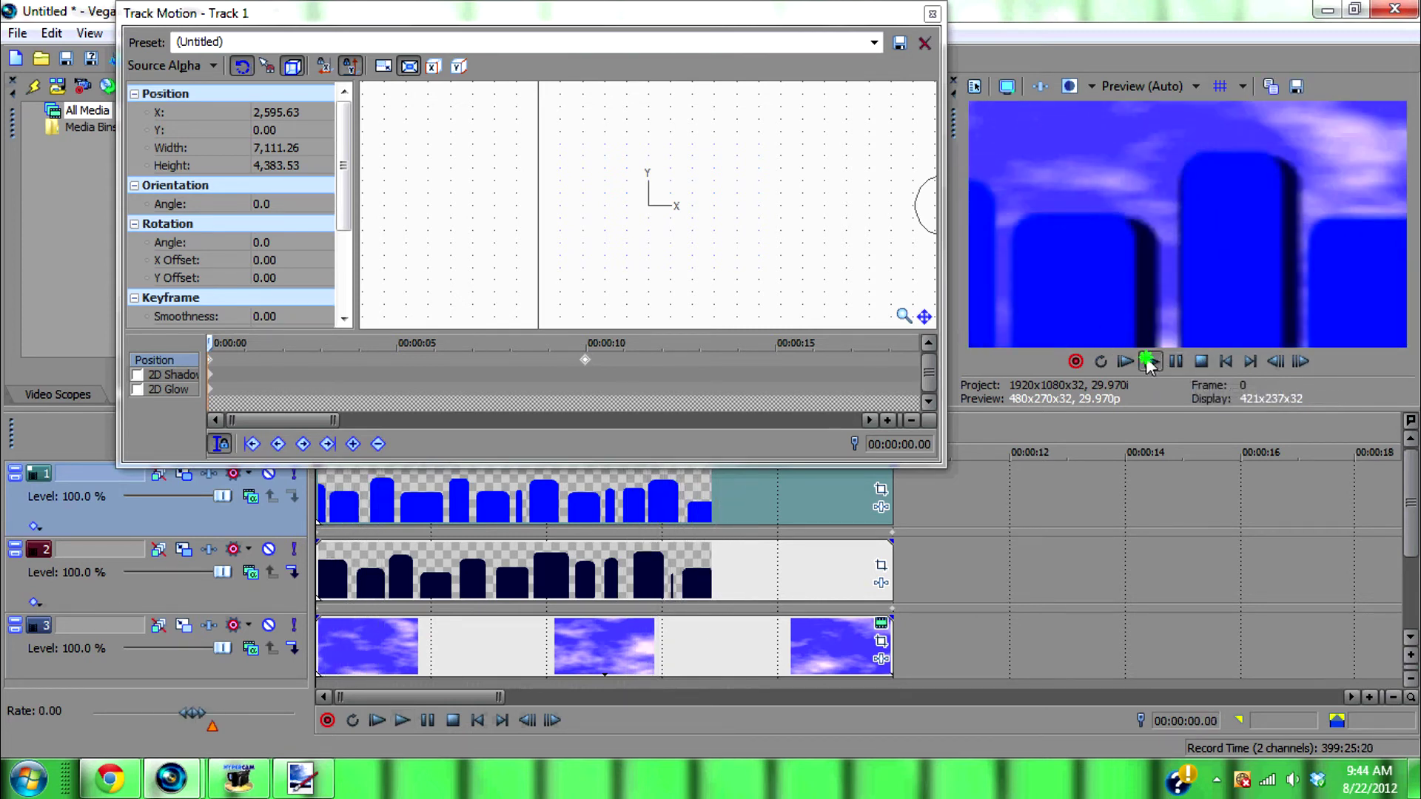
{"action": "left_click", "coordinate": [1206, 365]}
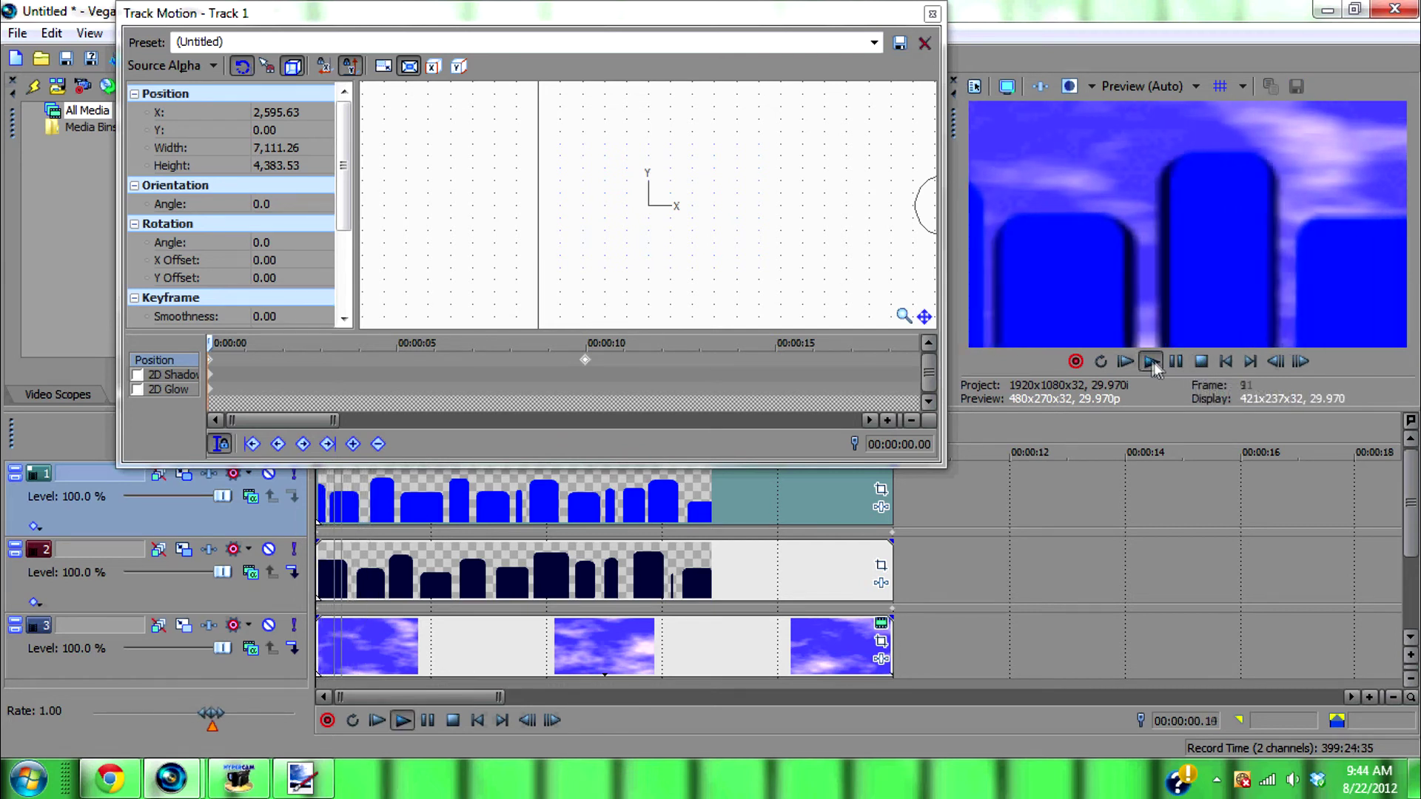
{"action": "left_click", "coordinate": [1200, 362]}
{"action": "left_click", "coordinate": [1148, 362]}
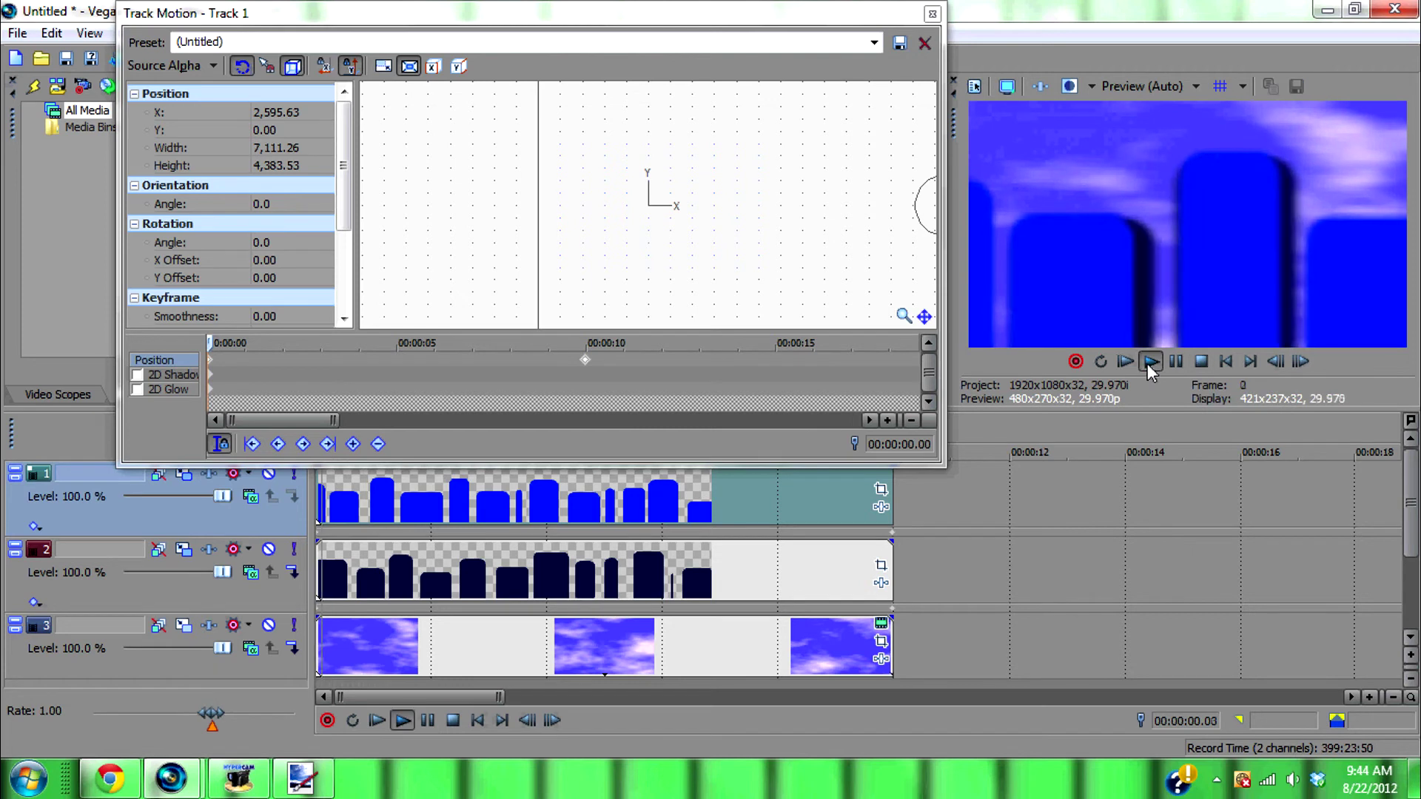
{"action": "left_click", "coordinate": [1199, 365]}
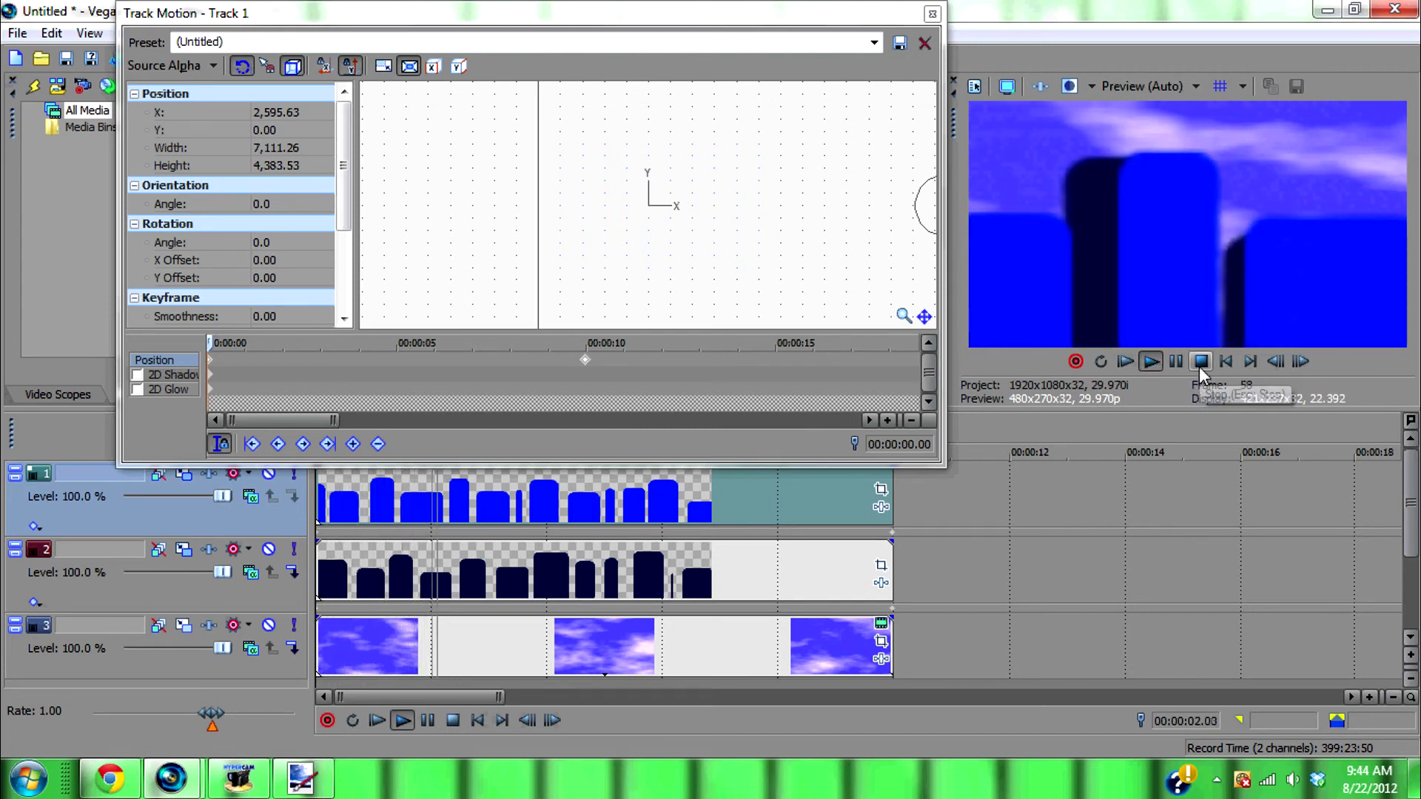
{"action": "left_click", "coordinate": [1156, 364]}
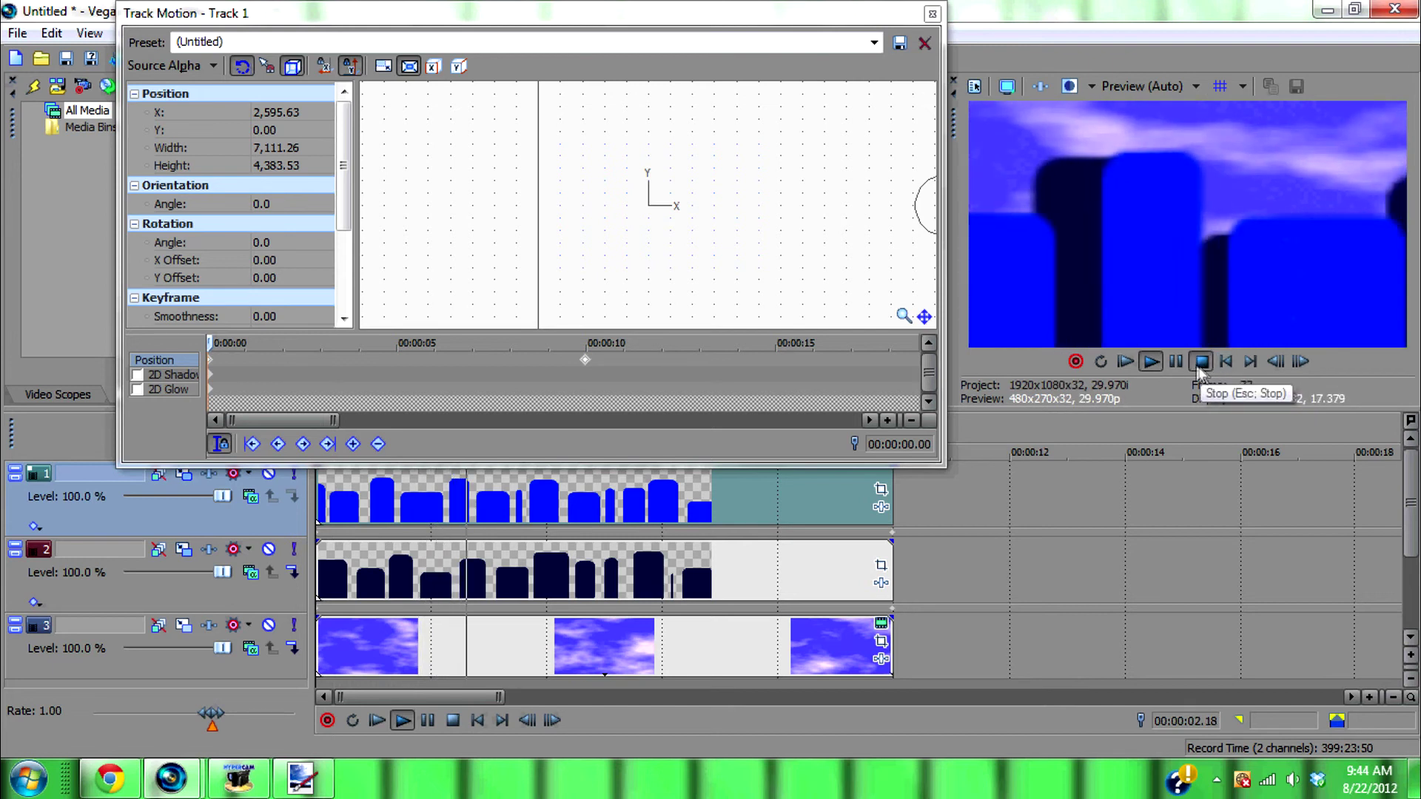
{"action": "left_click", "coordinate": [1226, 363]}
{"action": "left_click", "coordinate": [1150, 362]}
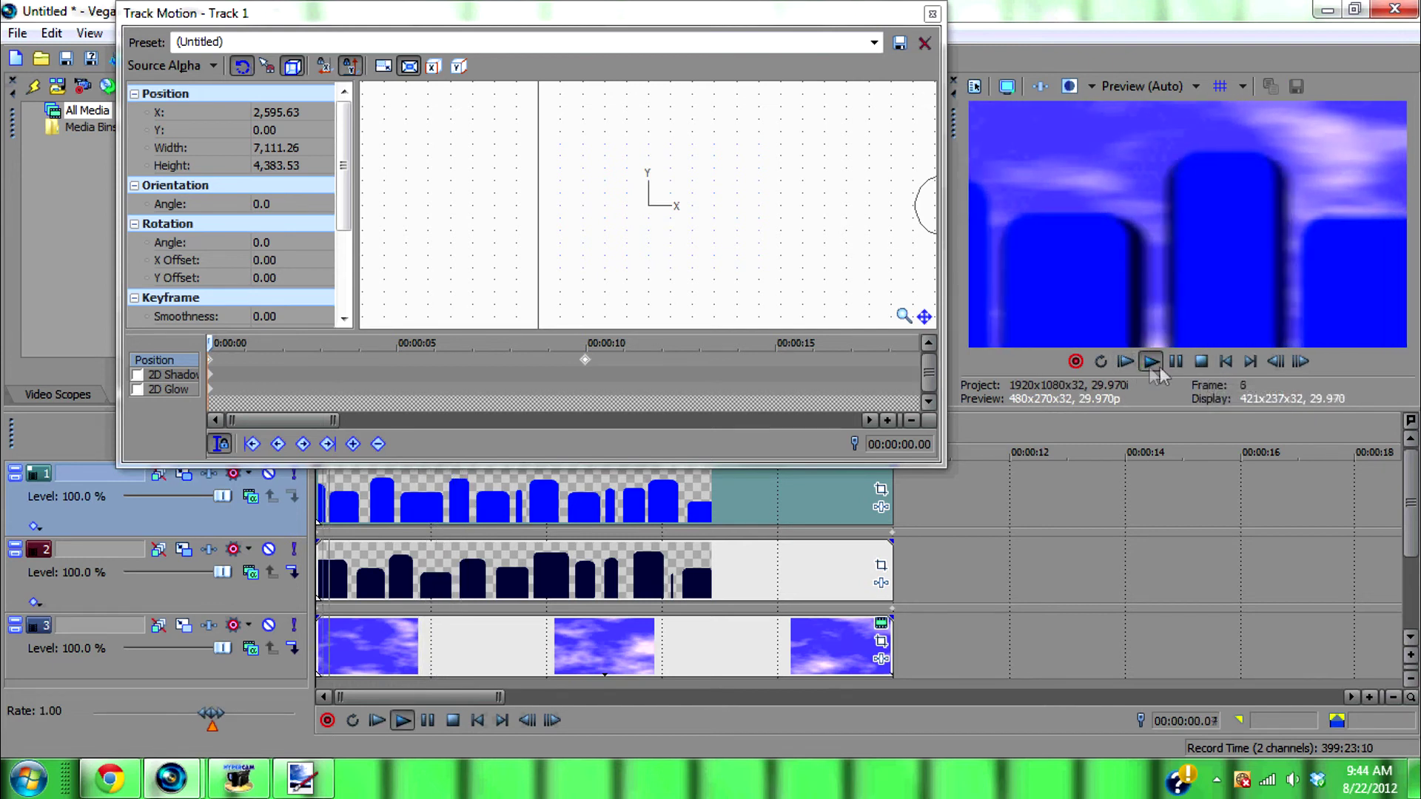
{"action": "left_click", "coordinate": [1199, 365]}
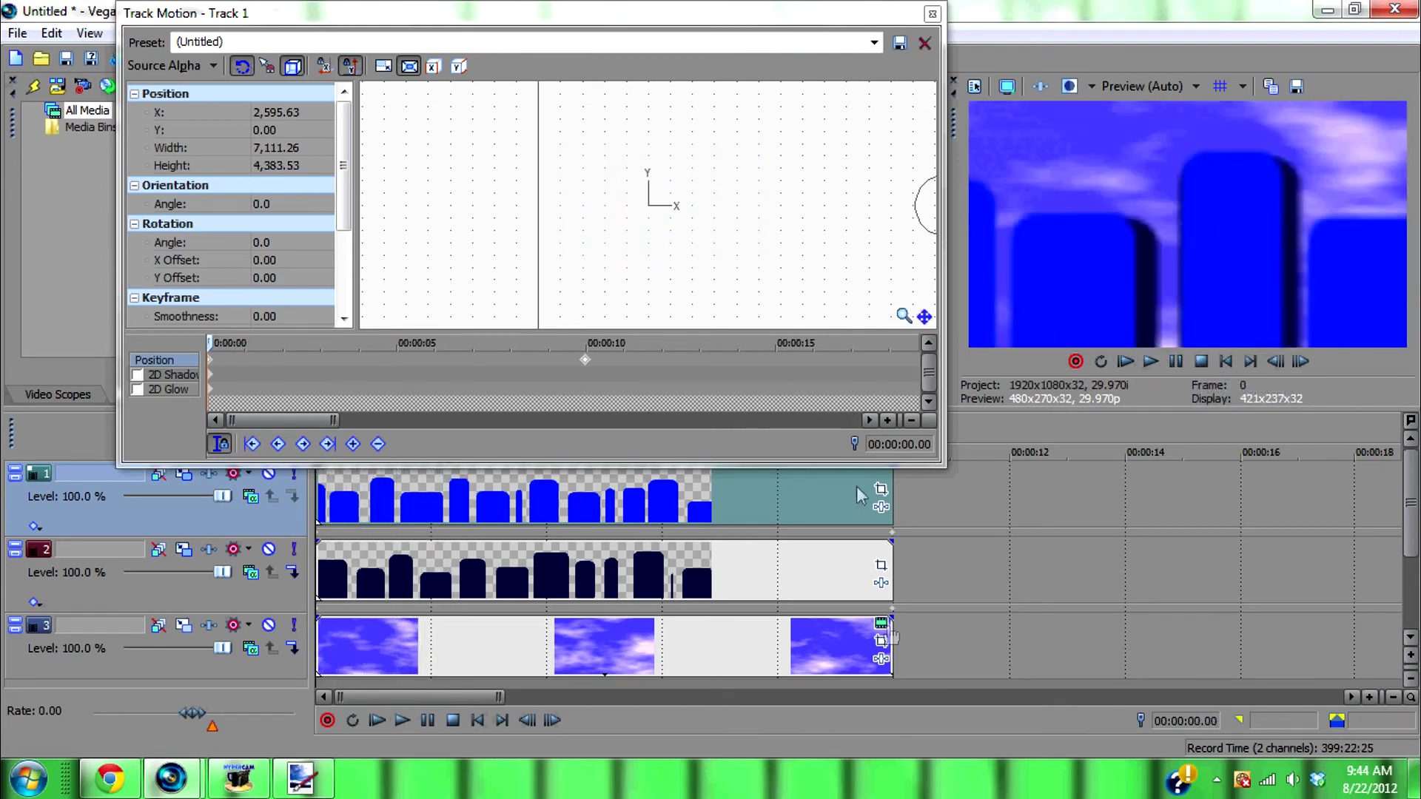
Step: Try cropping the bright blue skyline event to about 593 by 85 with Pan/Crop, and undo the crop
{"action": "left_click", "coordinate": [881, 494]}
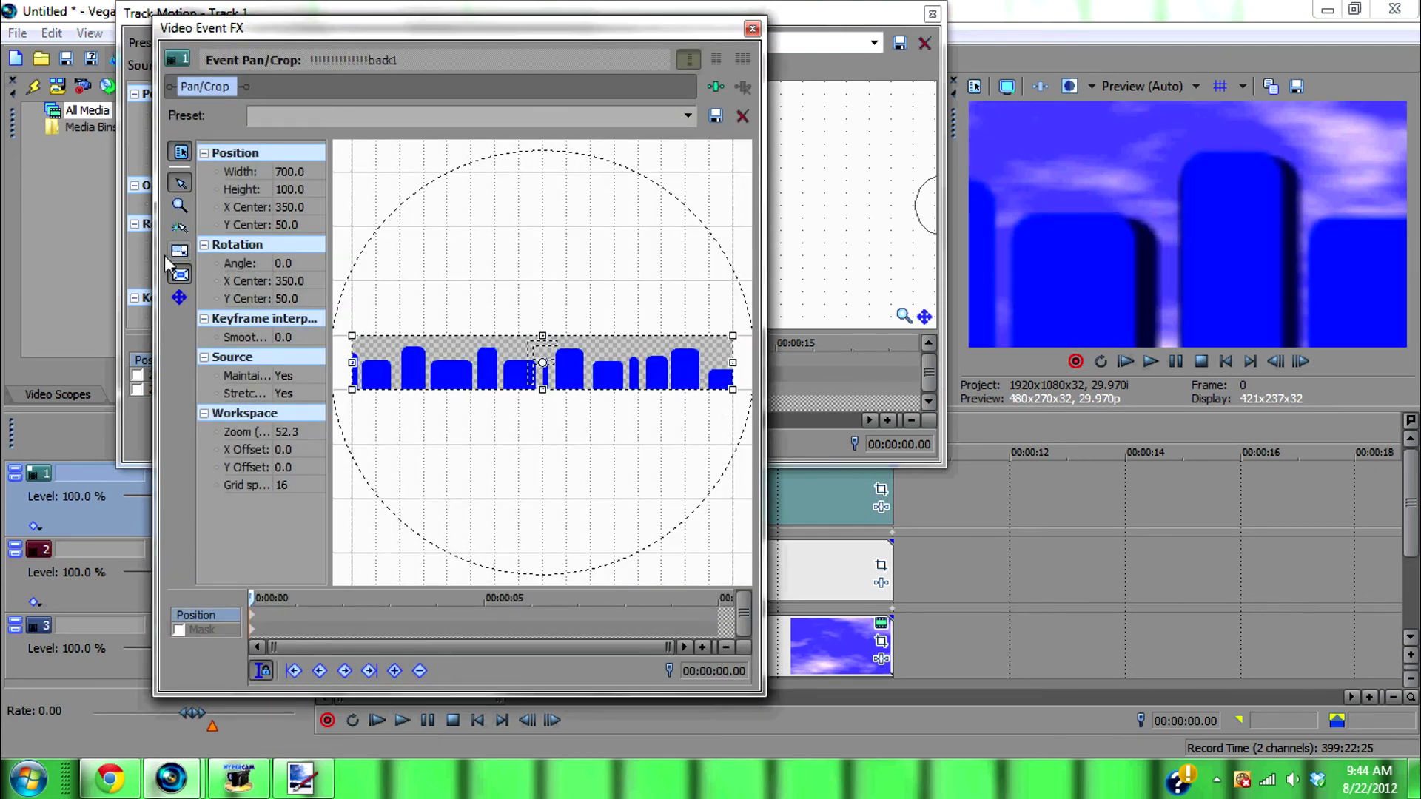
{"action": "left_click_drag", "start_coordinate": [734, 387], "coordinate": [719, 385]}
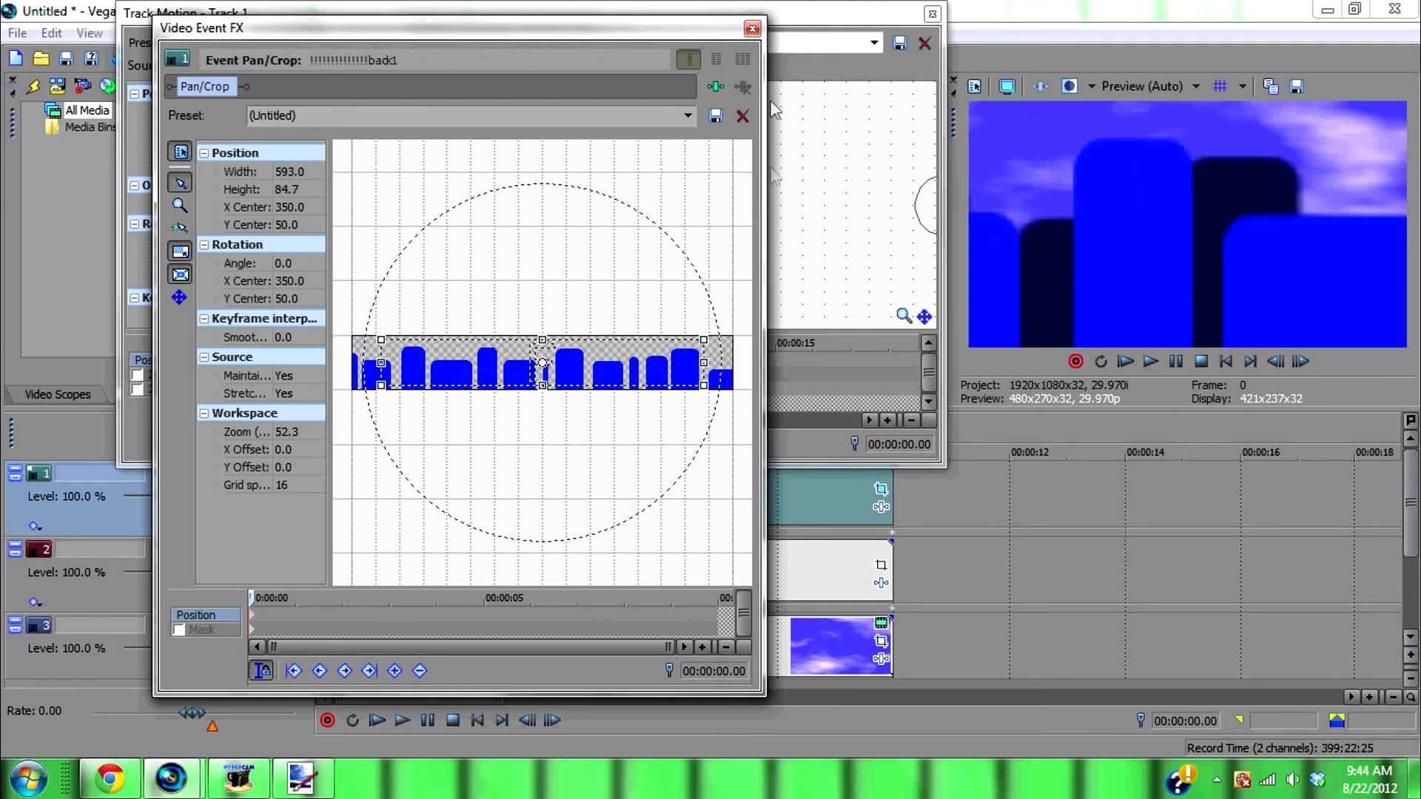
{"action": "left_click", "coordinate": [753, 30]}
{"action": "left_click", "coordinate": [933, 13]}
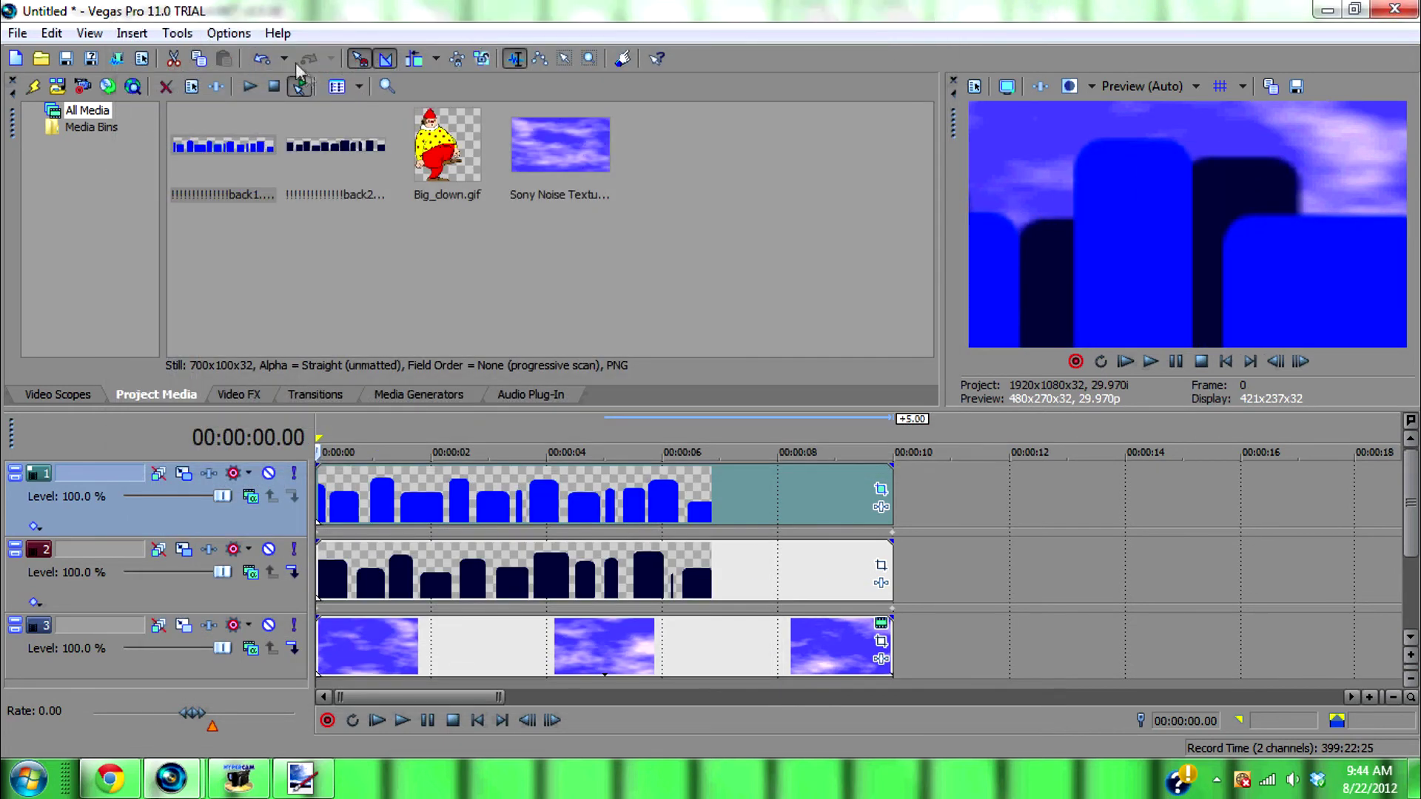
{"action": "left_click", "coordinate": [259, 59]}
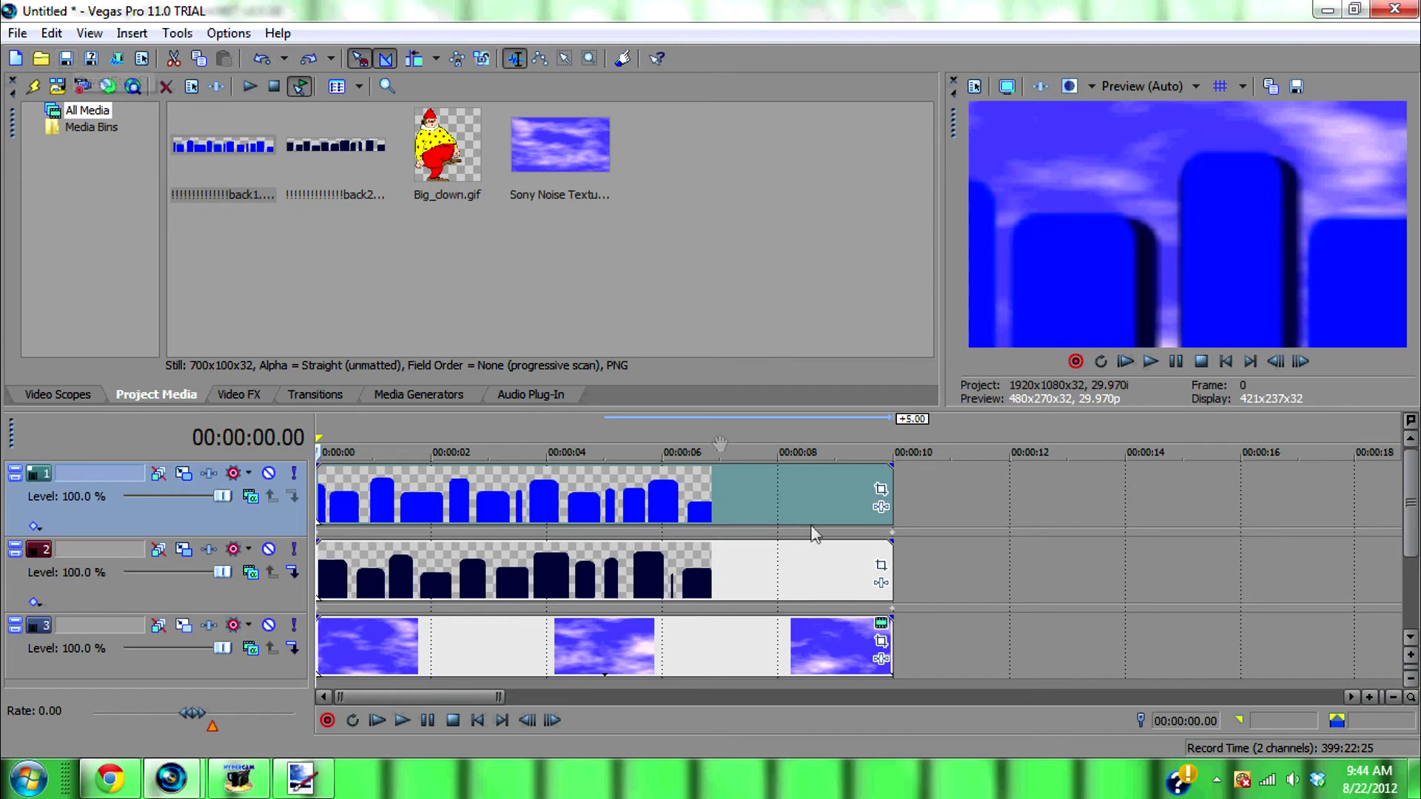
Step: Reduce the Pan/Crop frame of the dark skyline event on track 2 so its buildings appear larger and offset from the bright blue ones
{"action": "left_click", "coordinate": [881, 585]}
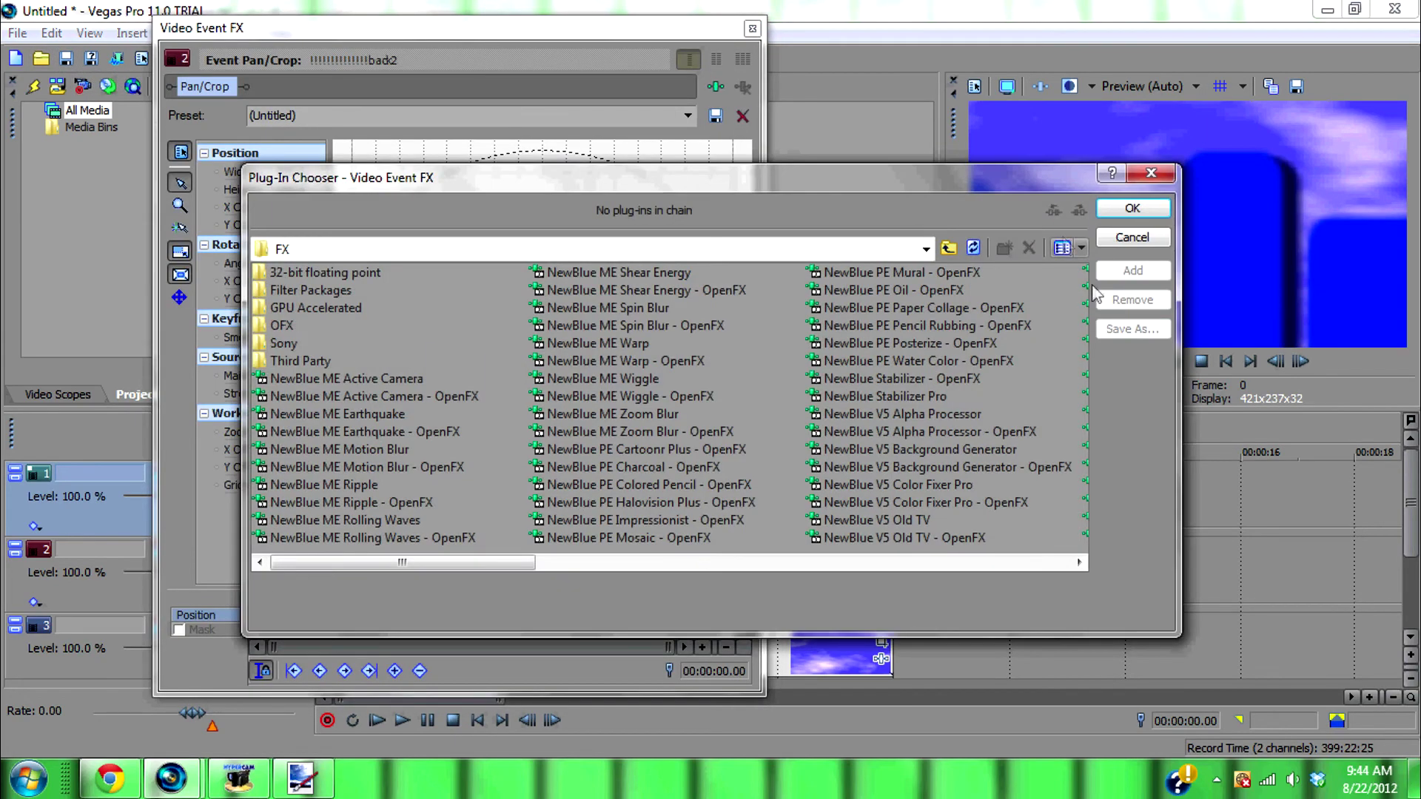
{"action": "left_click", "coordinate": [1132, 237]}
{"action": "left_click_drag", "start_coordinate": [733, 395], "coordinate": [707, 393]}
{"action": "left_click", "coordinate": [752, 28]}
Step: Scrub to the scene's end and replay it from the start to check the cropped dark skyline behind the bright blue one
{"action": "left_click", "coordinate": [720, 494]}
{"action": "left_click_drag", "start_coordinate": [721, 495], "coordinate": [891, 502]}
{"action": "key", "text": "Home"}
{"action": "key", "text": "space"}
{"action": "key", "text": "space"}
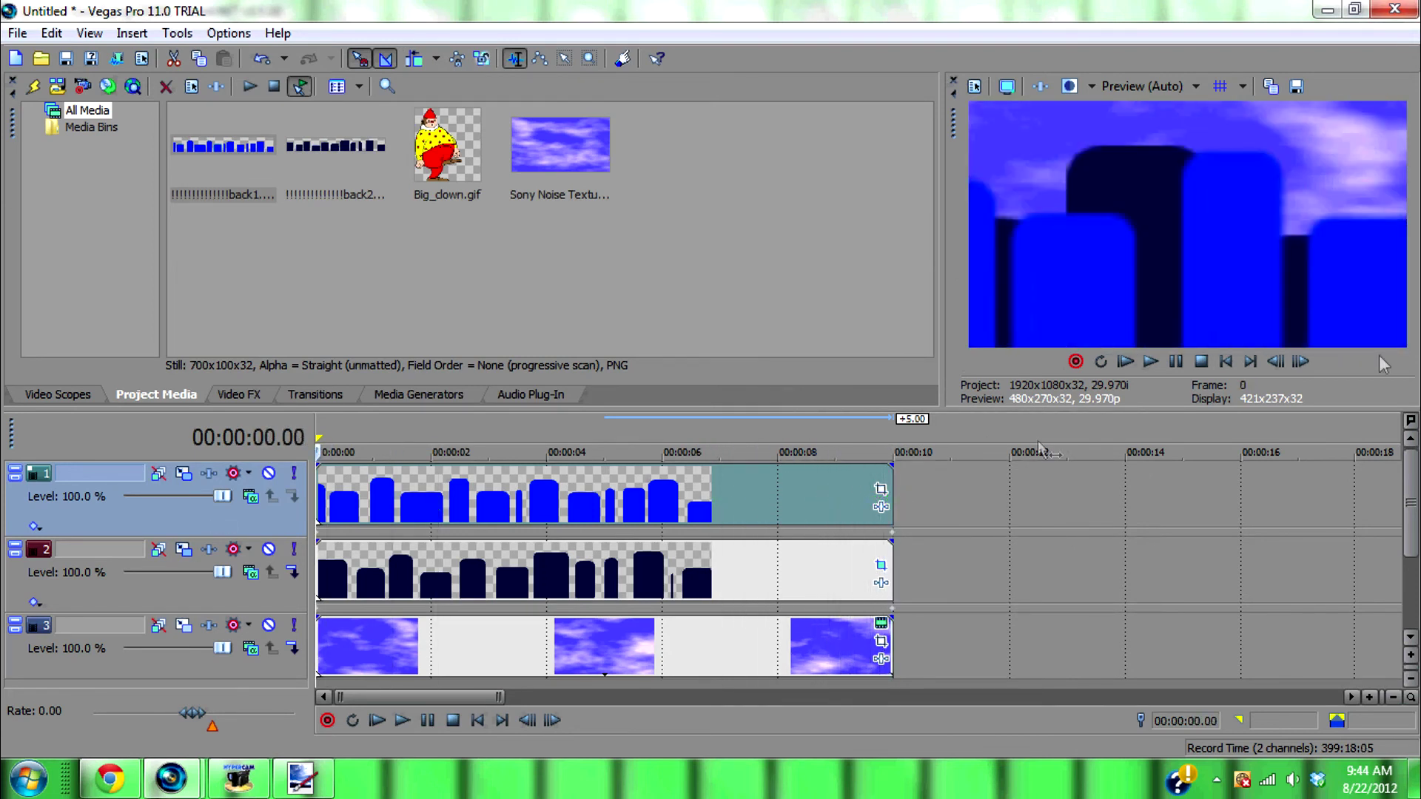
{"action": "left_click", "coordinate": [1153, 362]}
{"action": "left_click", "coordinate": [1202, 361]}
{"action": "left_click", "coordinate": [1150, 361]}
{"action": "left_click", "coordinate": [1151, 361]}
{"action": "left_click", "coordinate": [1151, 361]}
{"action": "left_click", "coordinate": [1177, 361]}
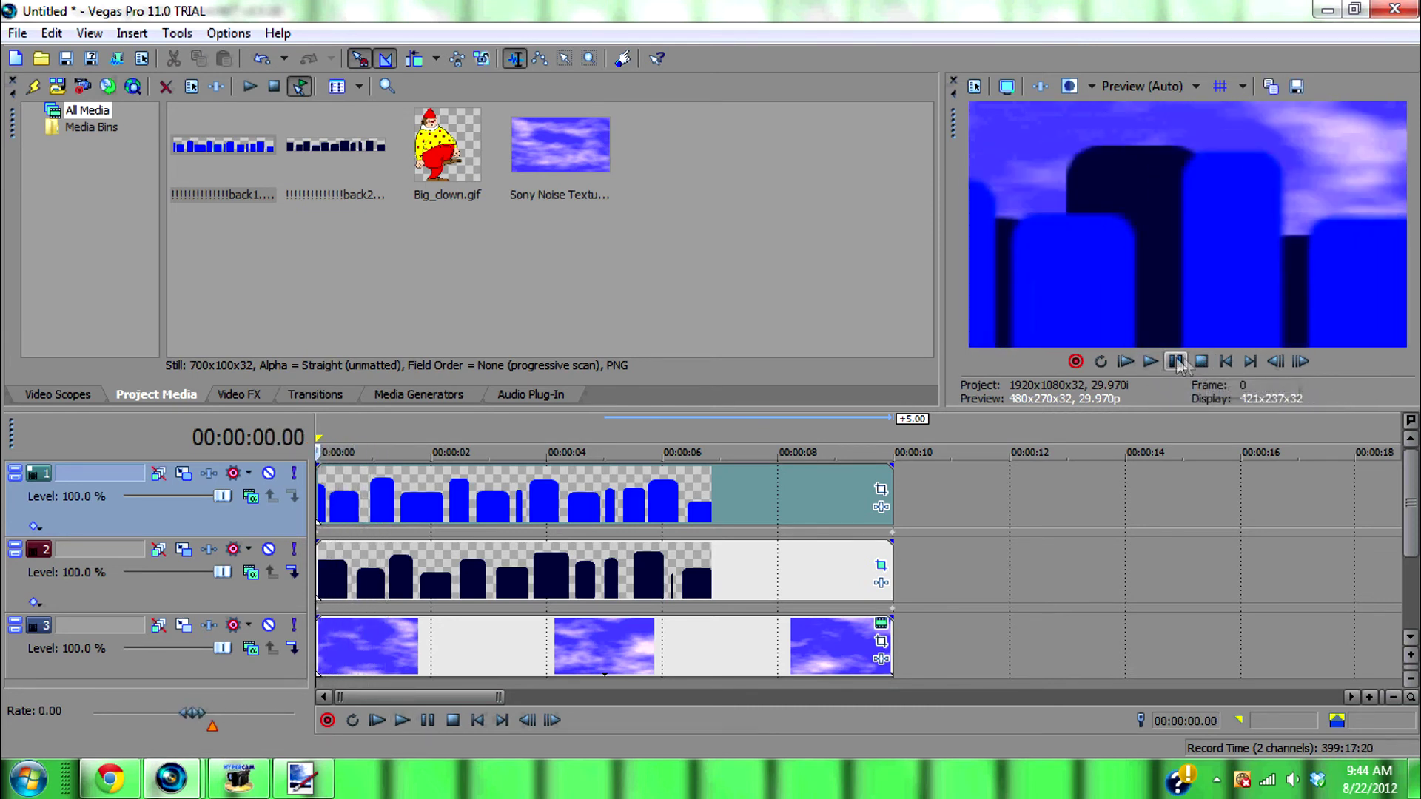
{"action": "left_click", "coordinate": [1156, 365]}
{"action": "left_click", "coordinate": [1199, 361]}
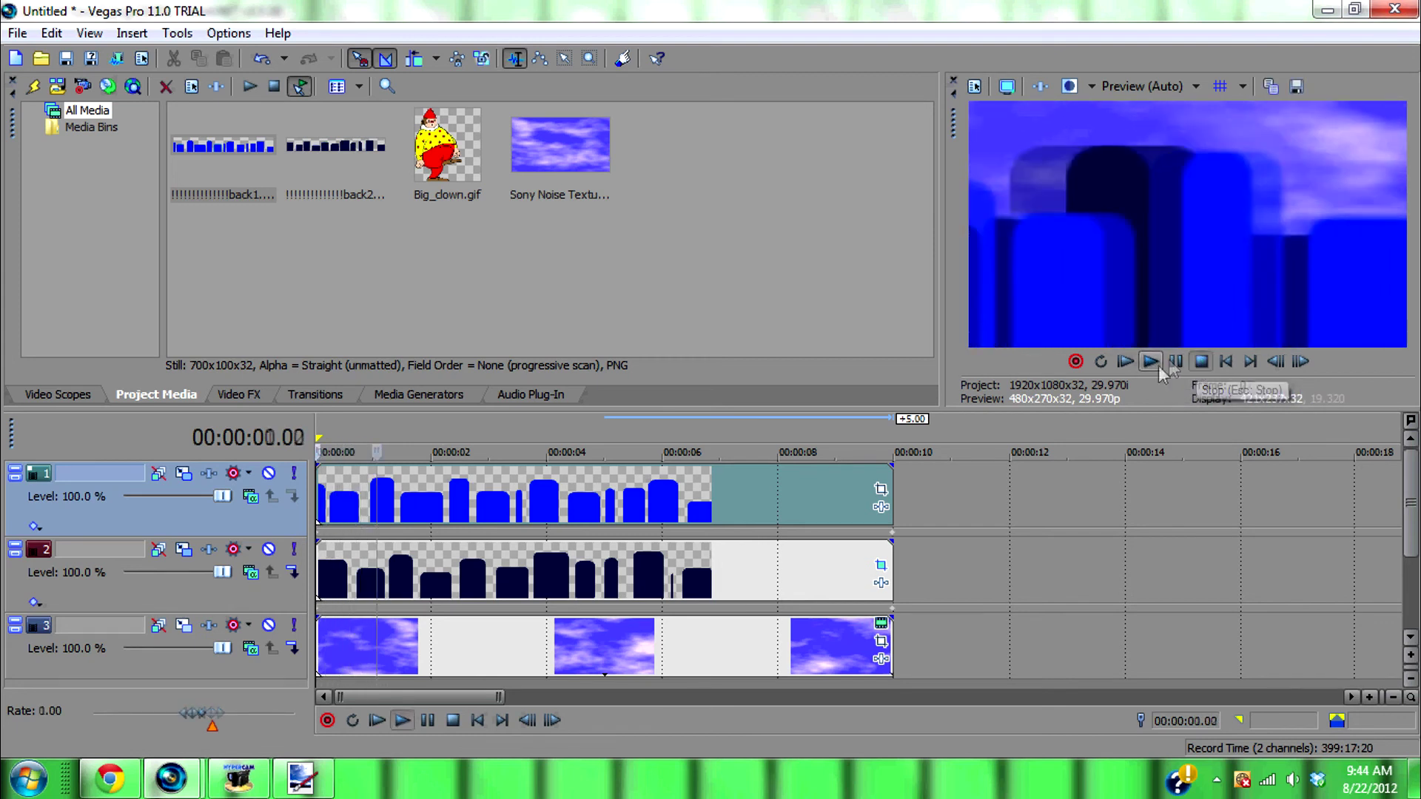
Step: Replay the opening seconds of the cloud and skyline scene several times to compare the two skylines' movement
{"action": "left_click", "coordinate": [1156, 365]}
{"action": "left_click", "coordinate": [1196, 368]}
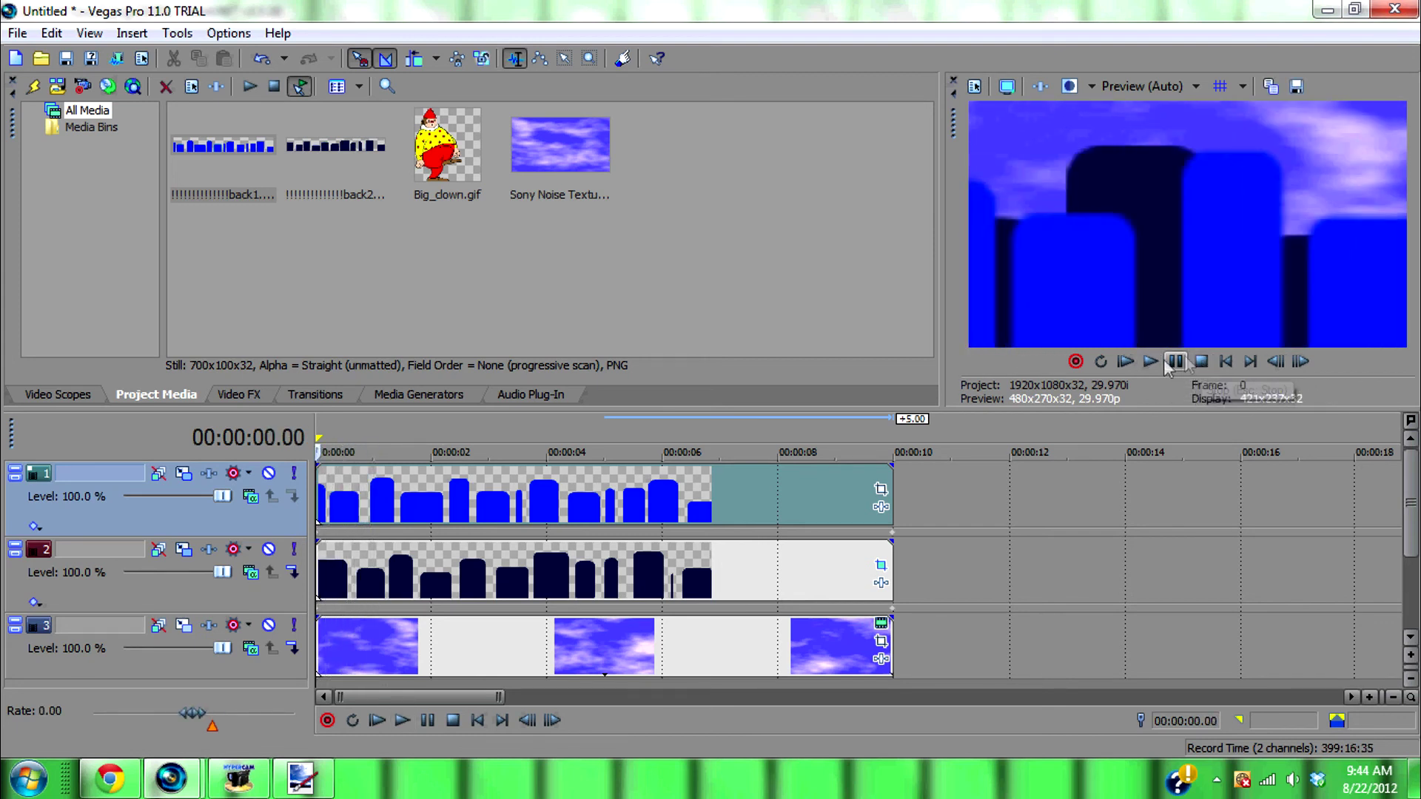
{"action": "left_click", "coordinate": [1157, 362]}
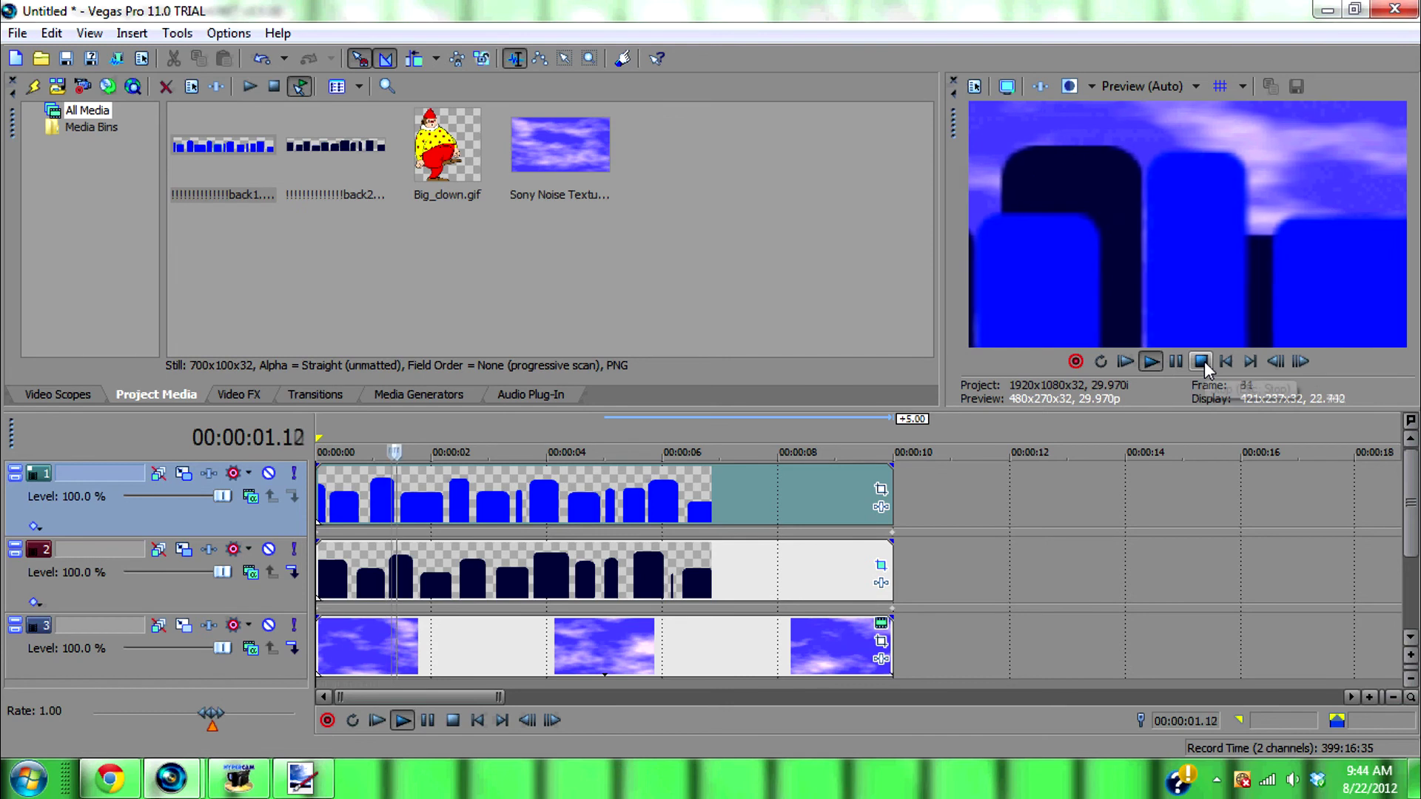
{"action": "left_click", "coordinate": [1205, 361]}
{"action": "left_click", "coordinate": [1156, 365]}
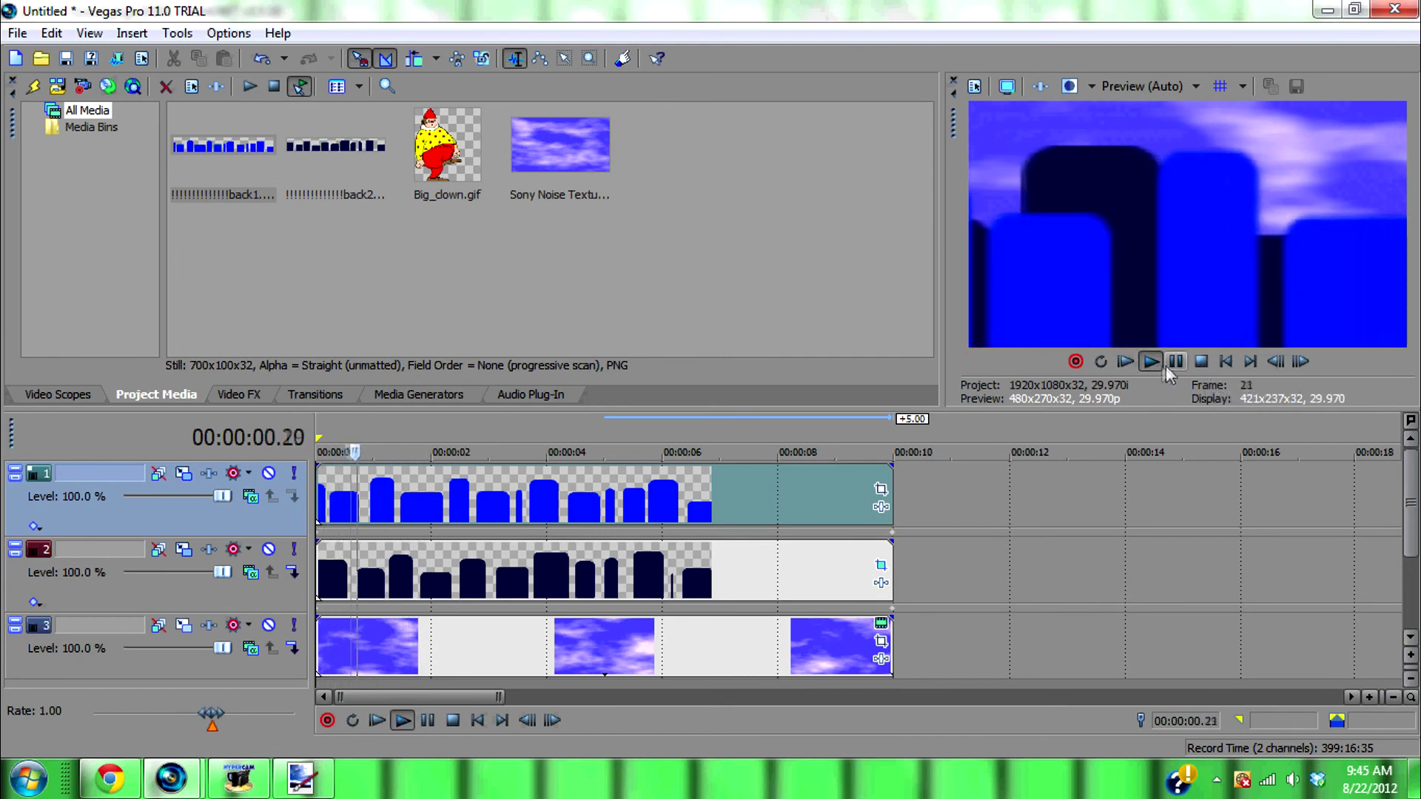
{"action": "left_click", "coordinate": [1200, 362]}
{"action": "left_click", "coordinate": [1151, 363]}
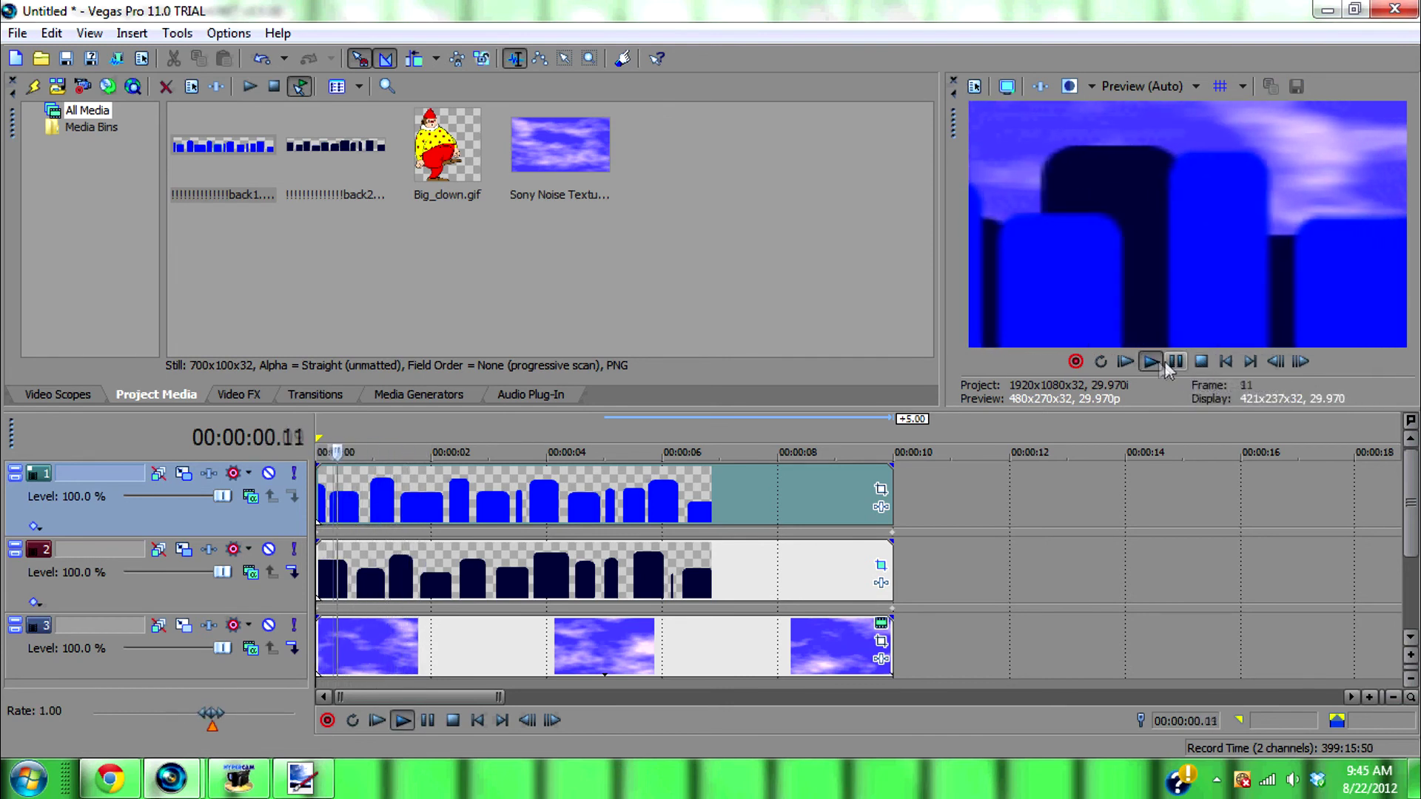
{"action": "left_click", "coordinate": [1200, 362]}
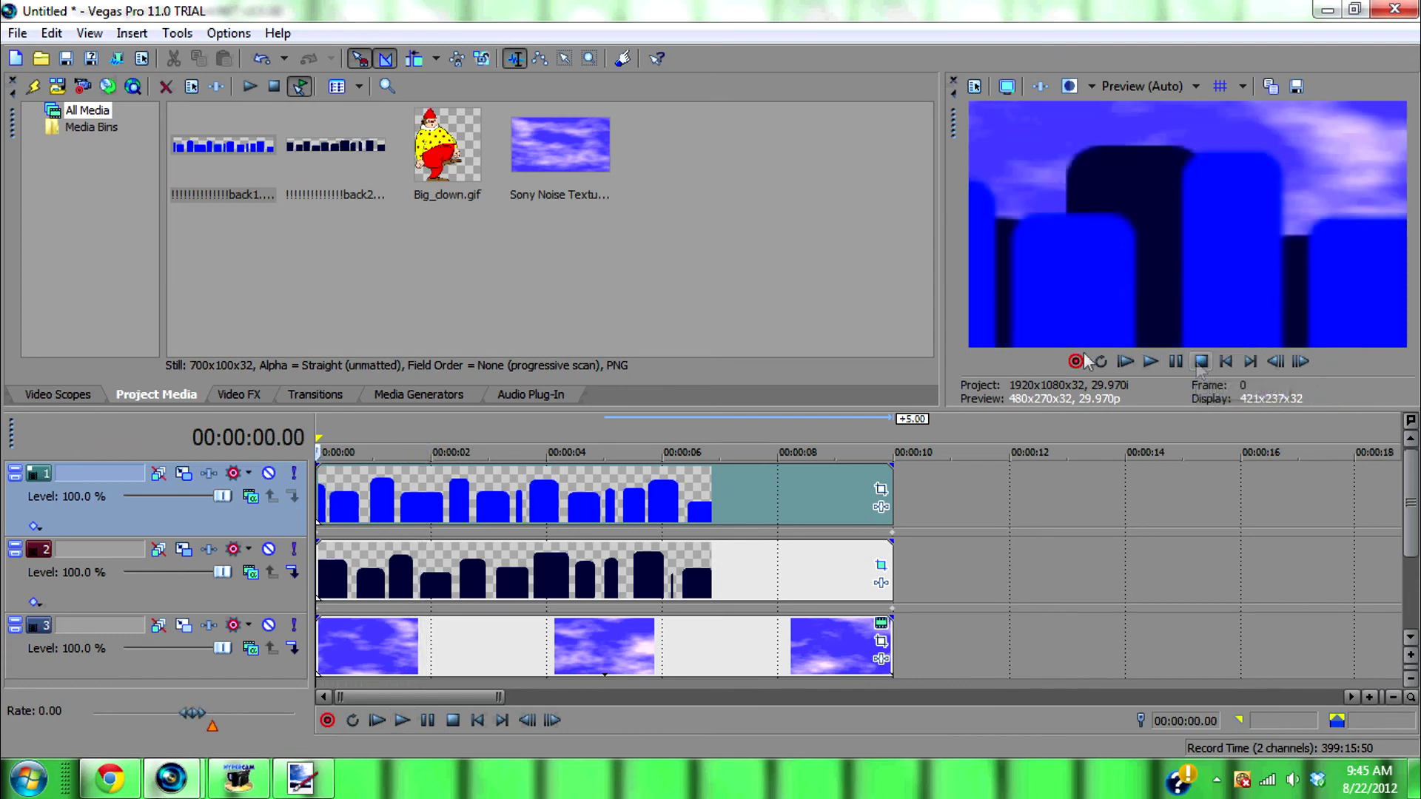
Step: Insert a new video track above the skylines, place Big_clown.gif at its start, extend it to the other events' end, and preview it
{"action": "right_click", "coordinate": [1031, 491]}
{"action": "left_click", "coordinate": [1073, 501]}
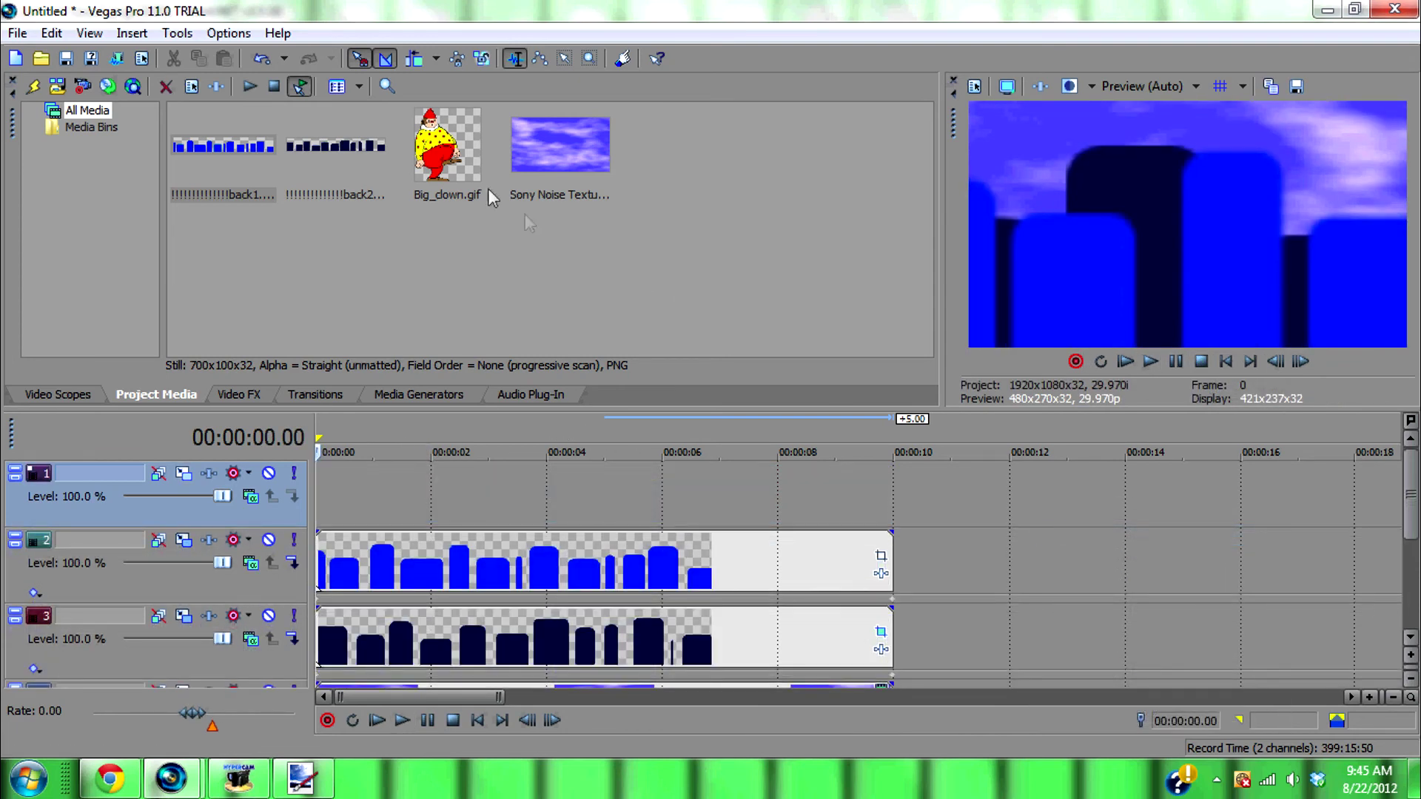
{"action": "left_click_drag", "start_coordinate": [447, 144], "coordinate": [530, 518]}
{"action": "left_click_drag", "start_coordinate": [226, 505], "coordinate": [892, 490]}
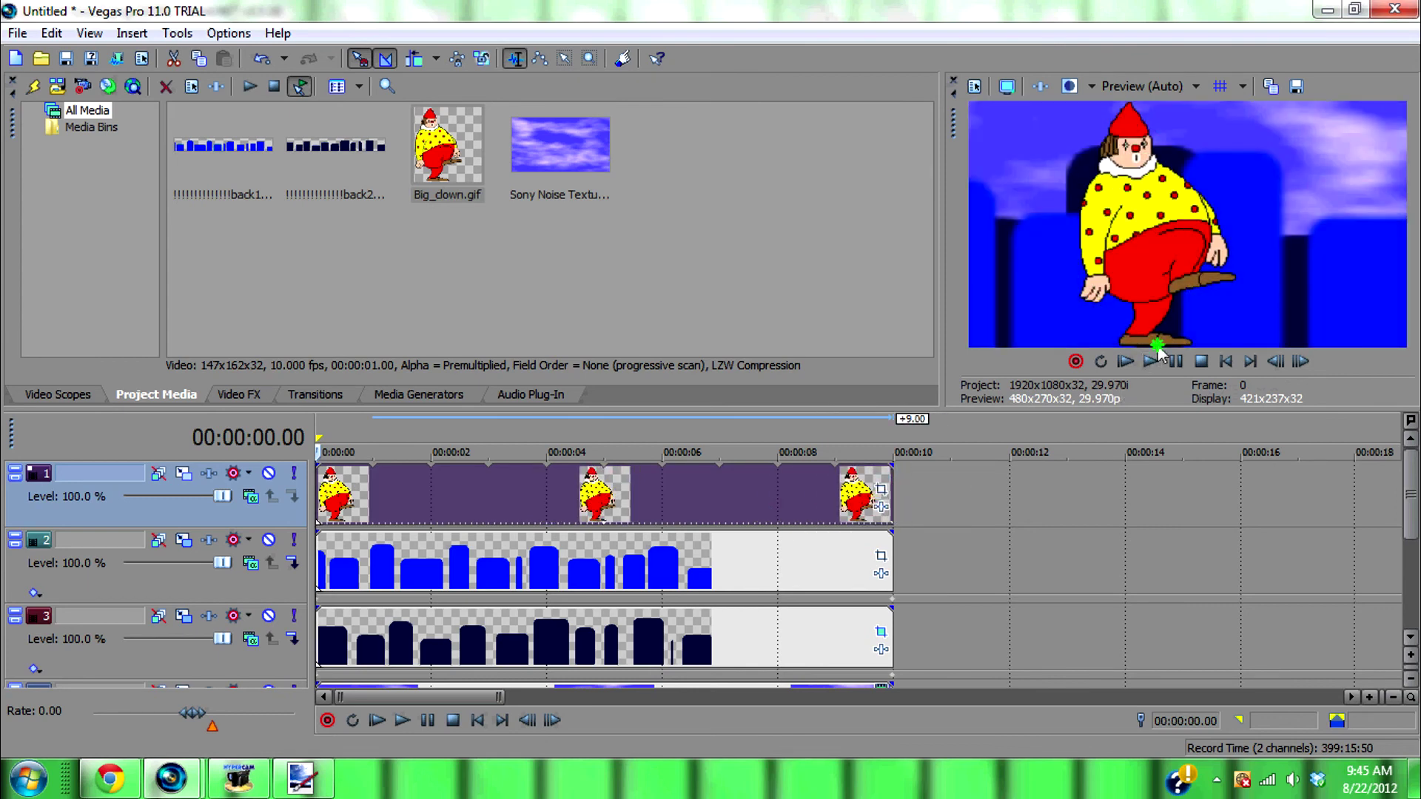
{"action": "left_click", "coordinate": [1151, 359]}
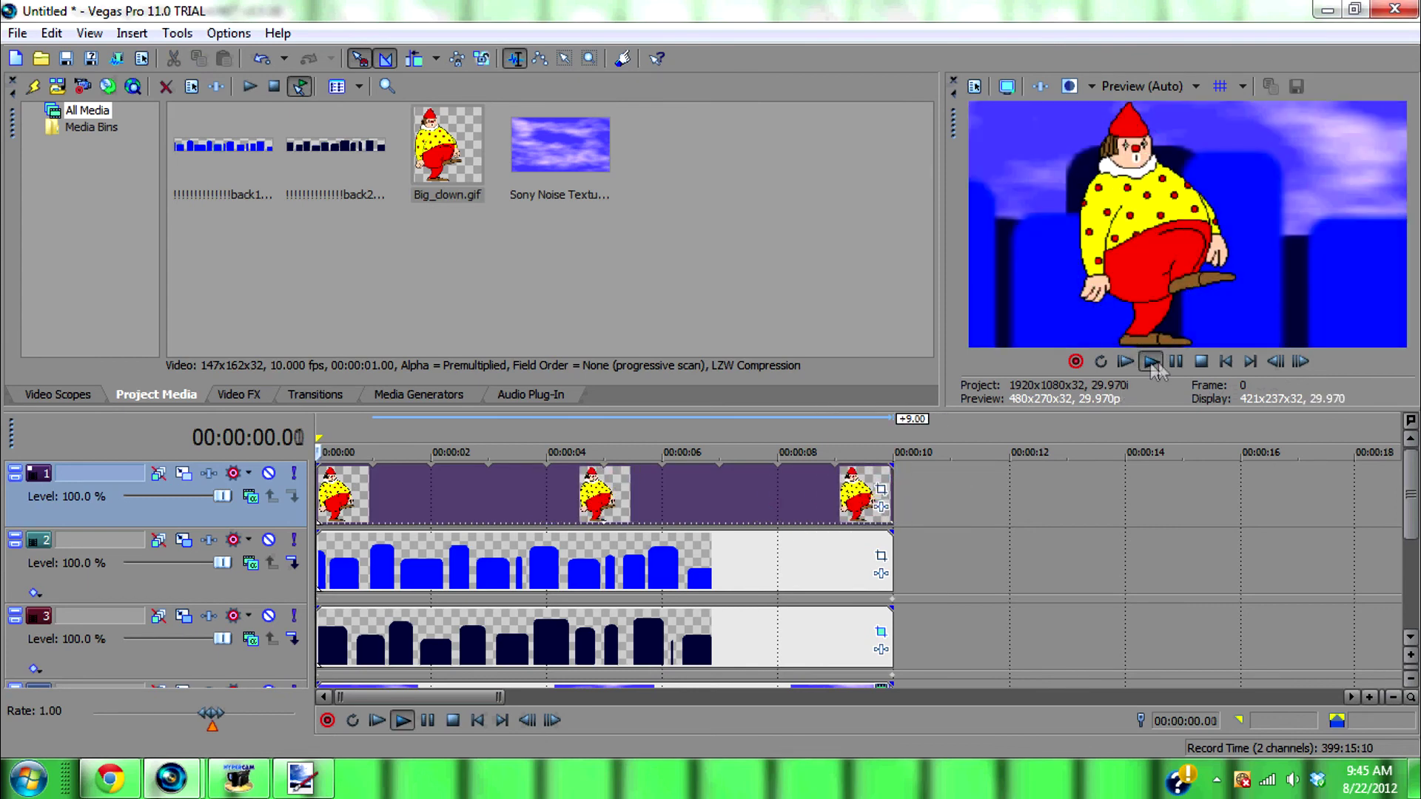
{"action": "left_click", "coordinate": [1201, 361]}
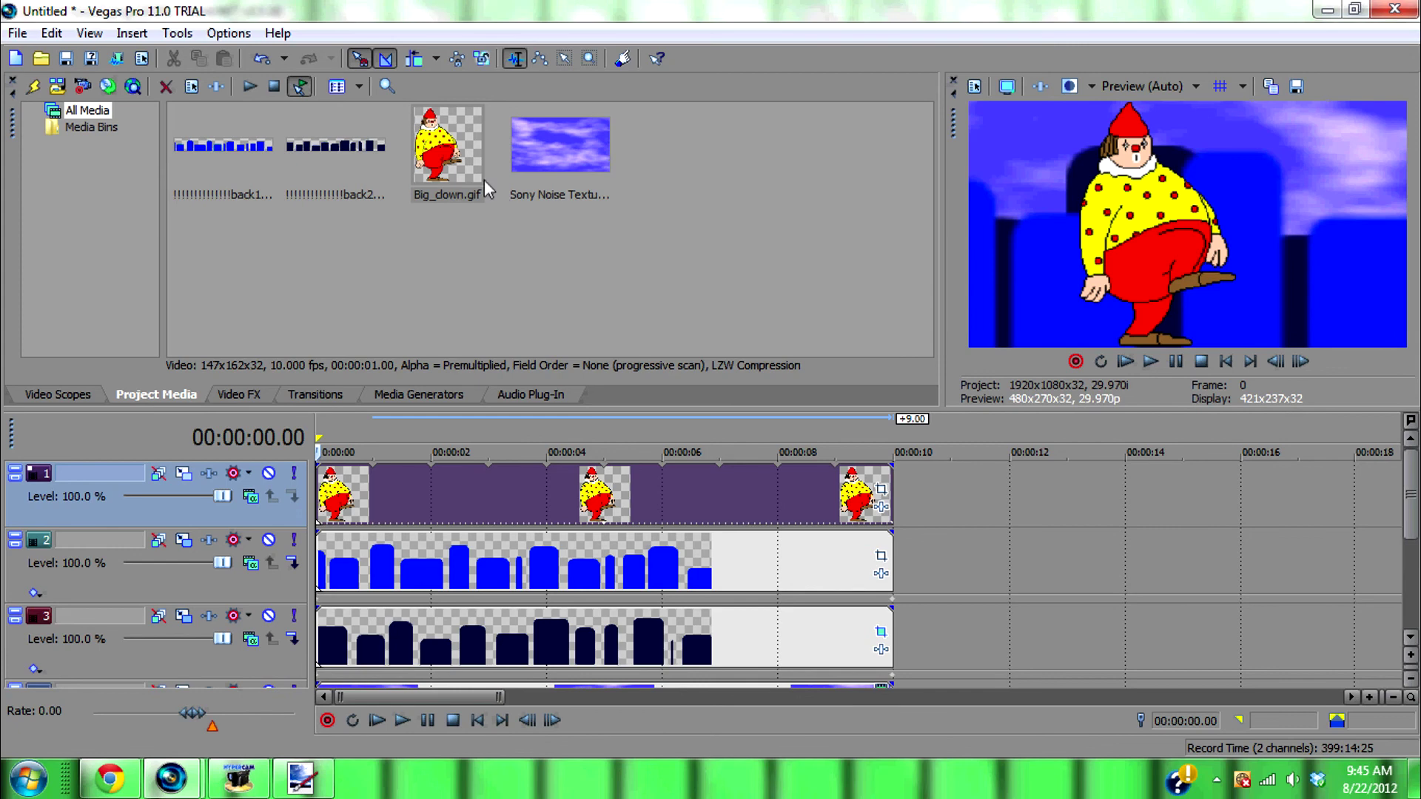
Step: Use Pan/Crop on the clown event to set a frame of about 318 by 351 centred near 76.4, -17.4, placing the smaller clown at ground level
{"action": "left_click", "coordinate": [881, 489]}
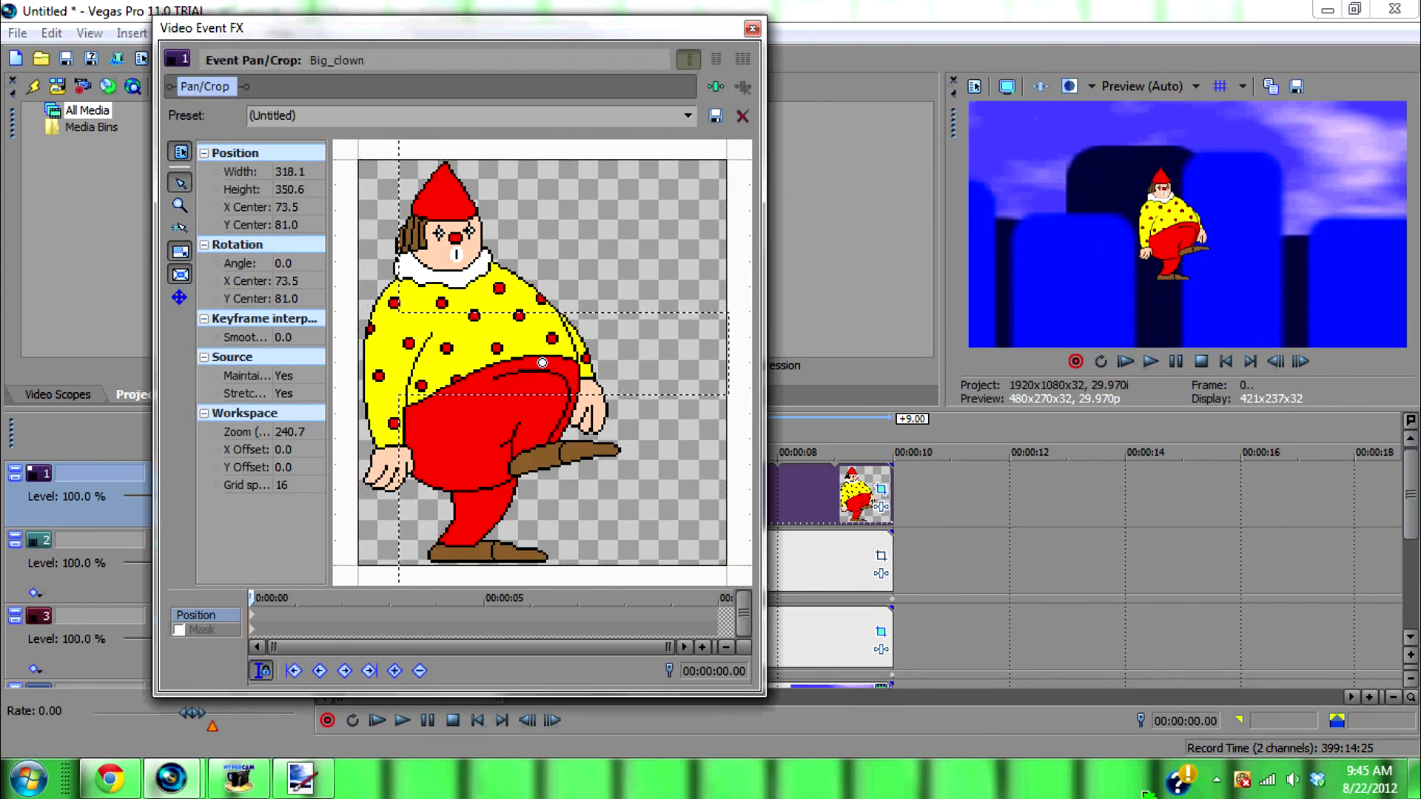
{"action": "left_click_drag", "start_coordinate": [607, 326], "coordinate": [574, 102]}
{"action": "left_click", "coordinate": [1148, 362]}
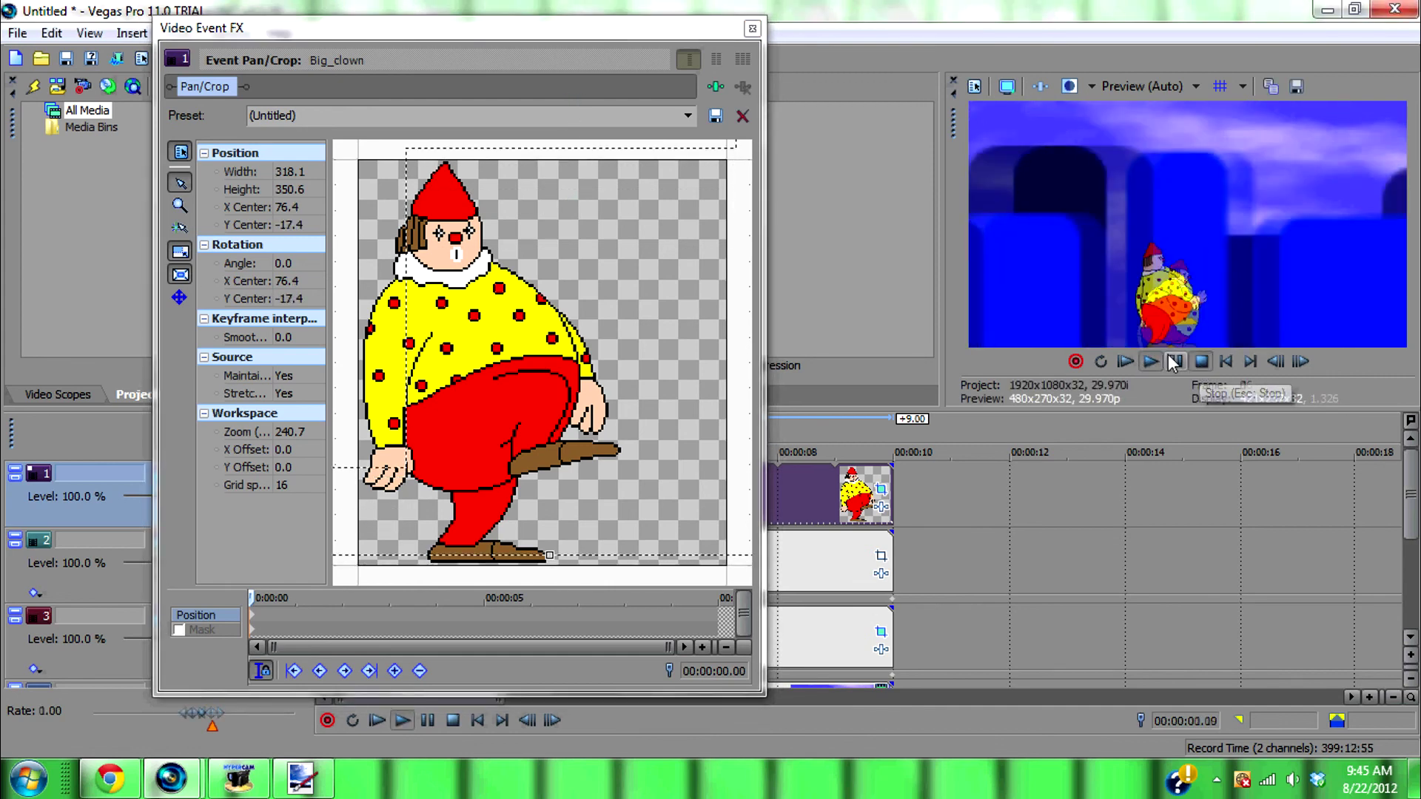
{"action": "left_click", "coordinate": [1201, 362]}
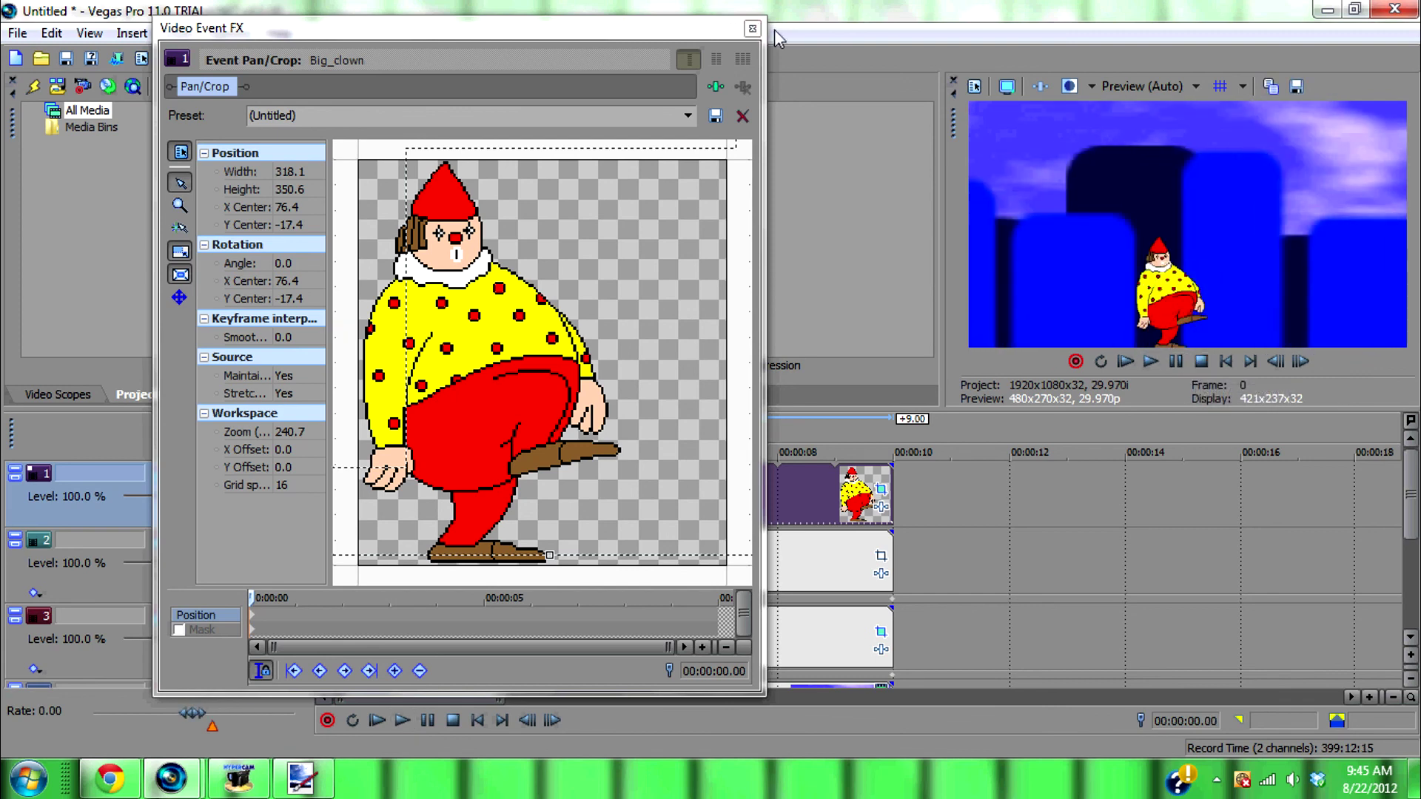
{"action": "left_click", "coordinate": [752, 28]}
Step: Play the finished scene from the start to check the resized clown walking in front of the scrolling skylines
{"action": "left_click", "coordinate": [1149, 363]}
{"action": "left_click", "coordinate": [1200, 361]}
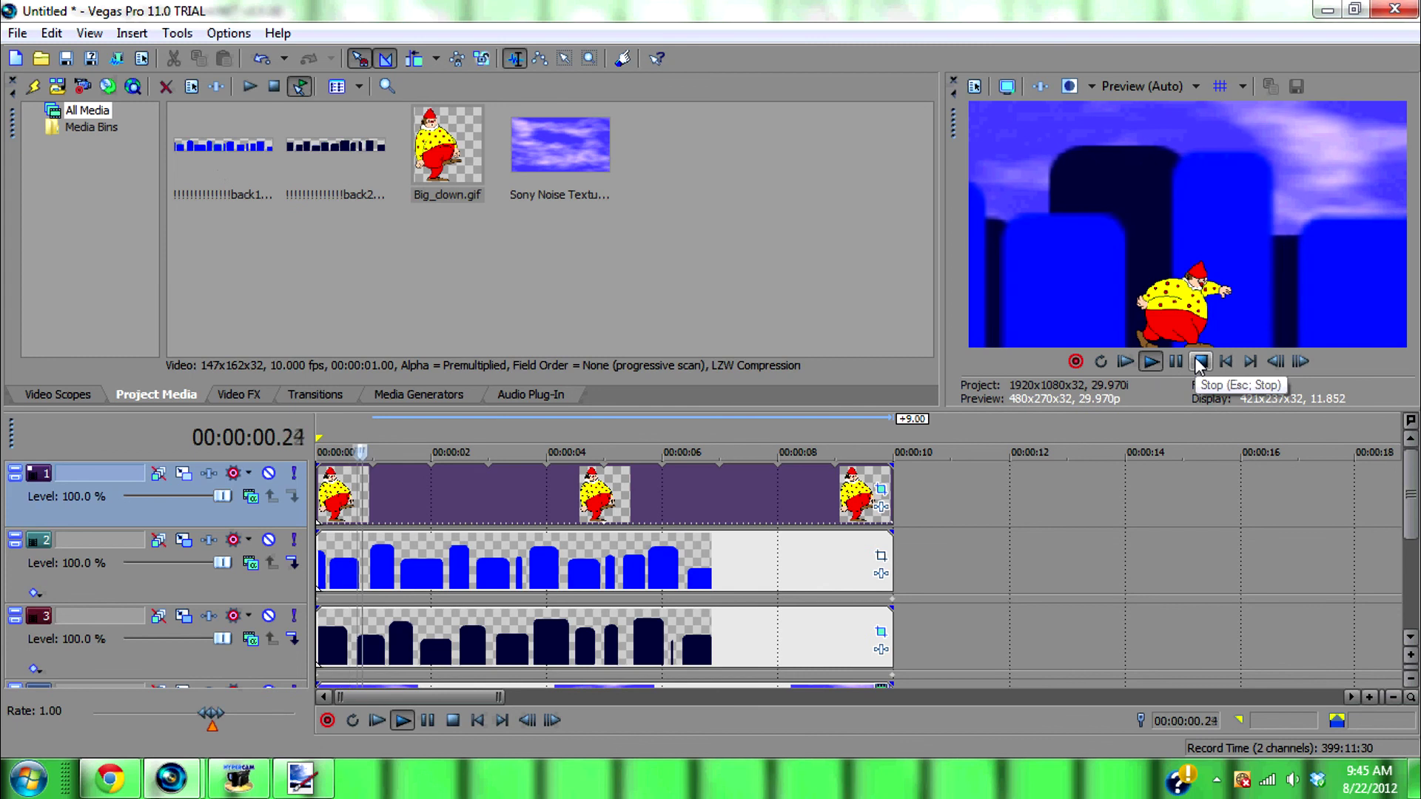
{"action": "left_click", "coordinate": [1199, 363]}
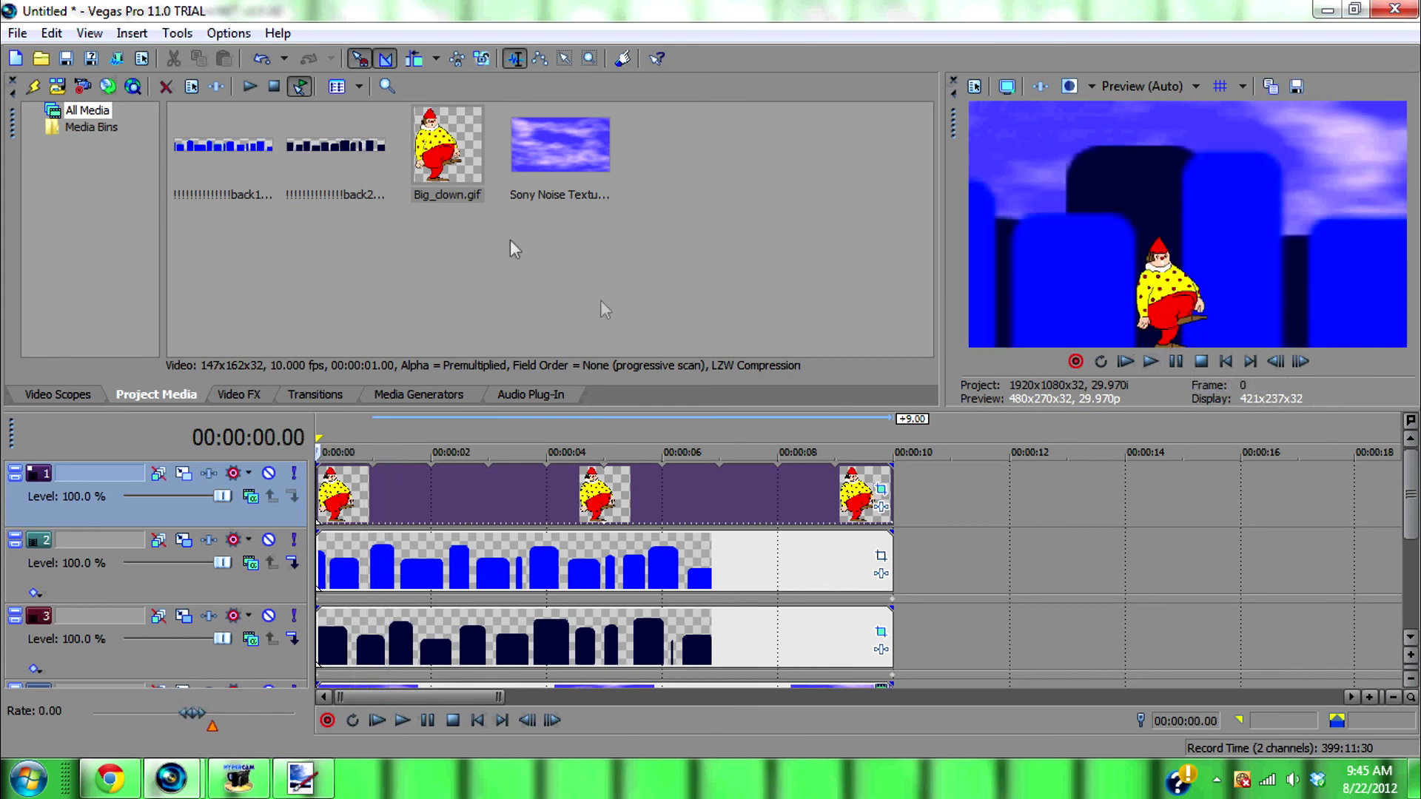
{"action": "left_click", "coordinate": [1151, 361]}
{"action": "left_click", "coordinate": [1201, 362]}
{"action": "mouse_move", "coordinate": [131, 785]}
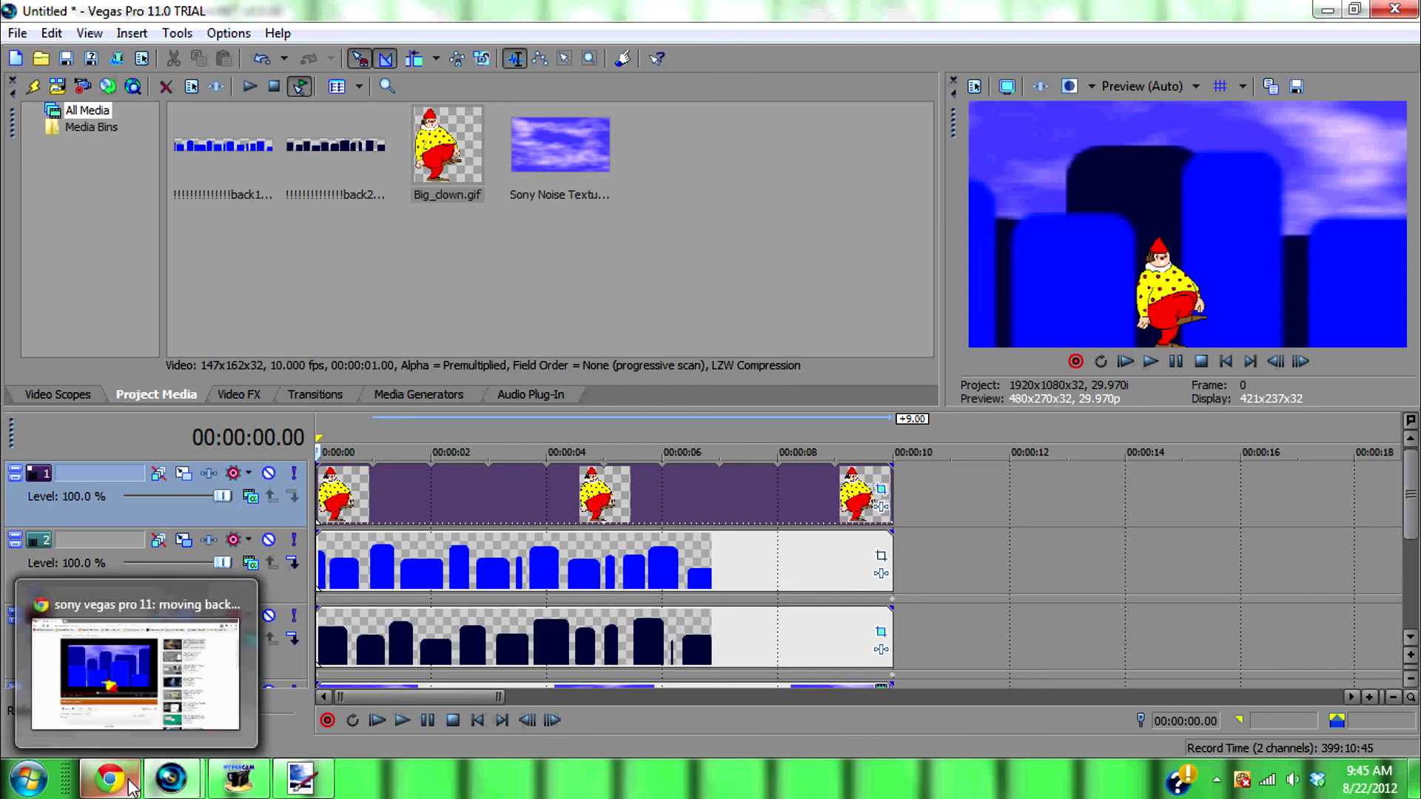